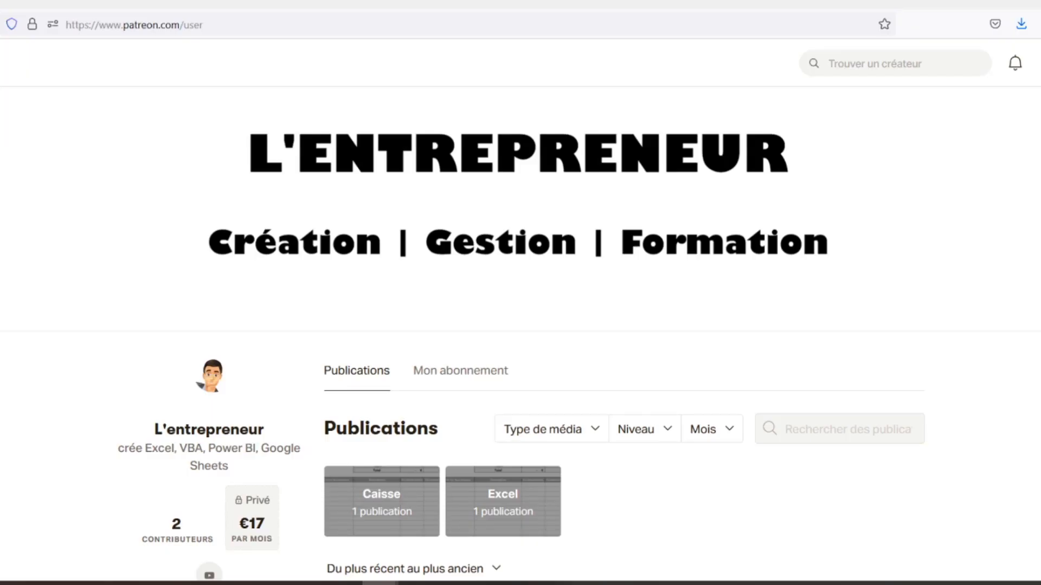
Look through the creator's Patreon publications, including the Feuilles de caisse post with its caisse.xlsx attachment.
scroll(520, 325, "down", 3)
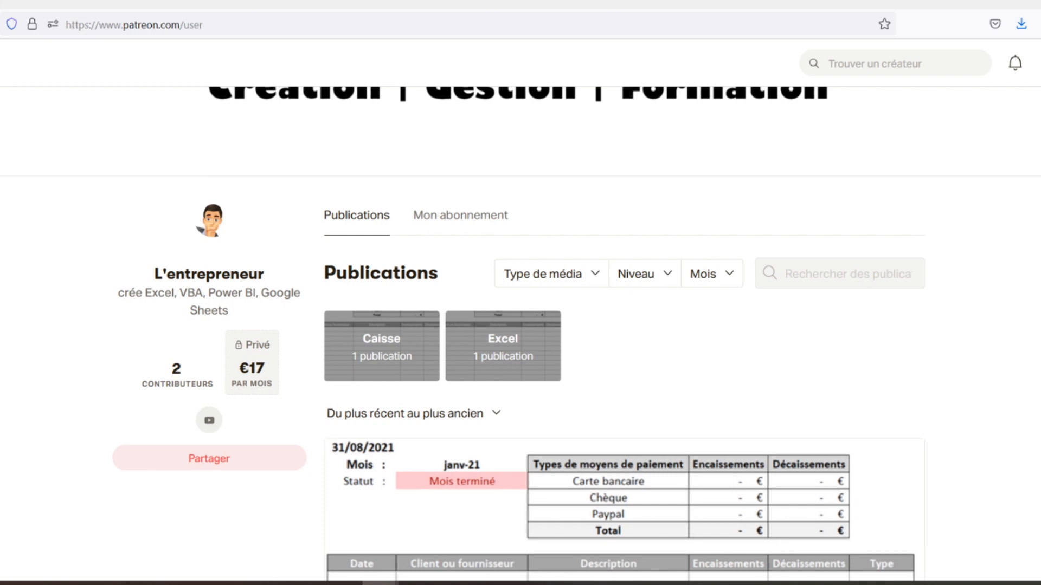
scroll(520, 326, "down", 2)
scroll(520, 325, "down", 3)
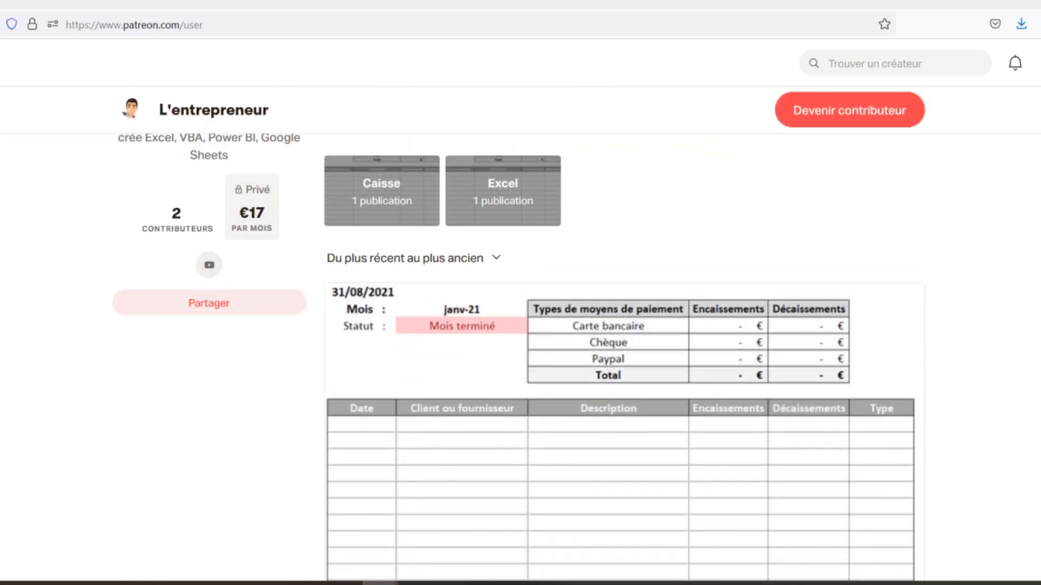
scroll(521, 325, "down", 2)
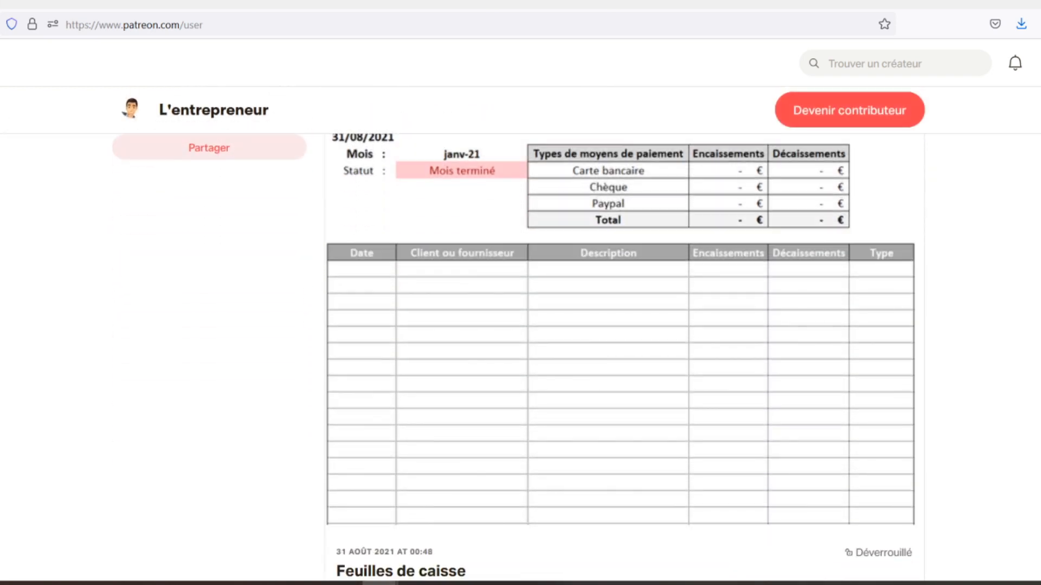
scroll(520, 325, "down", 2)
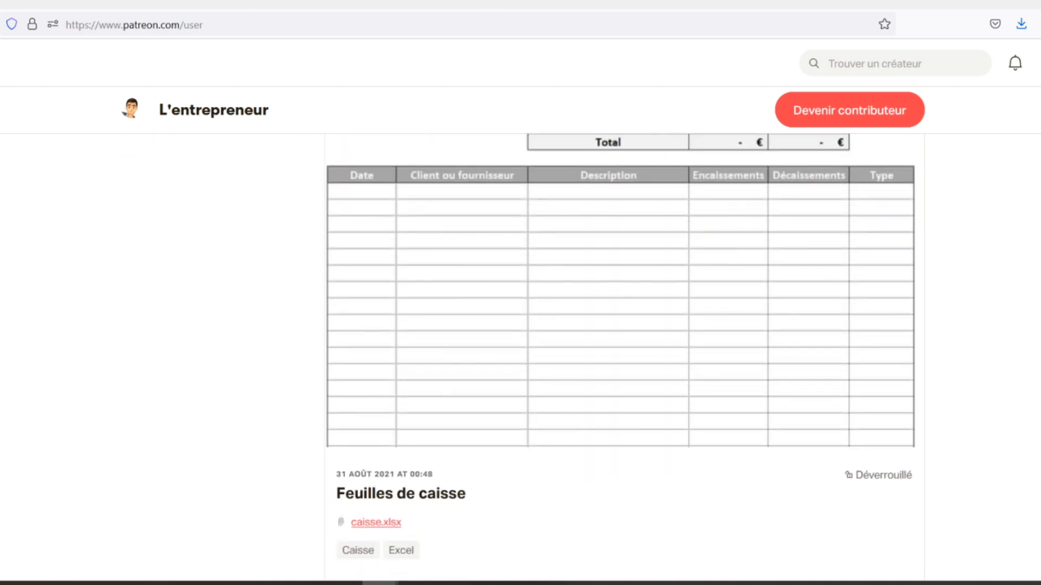
scroll(520, 325, "down", 2)
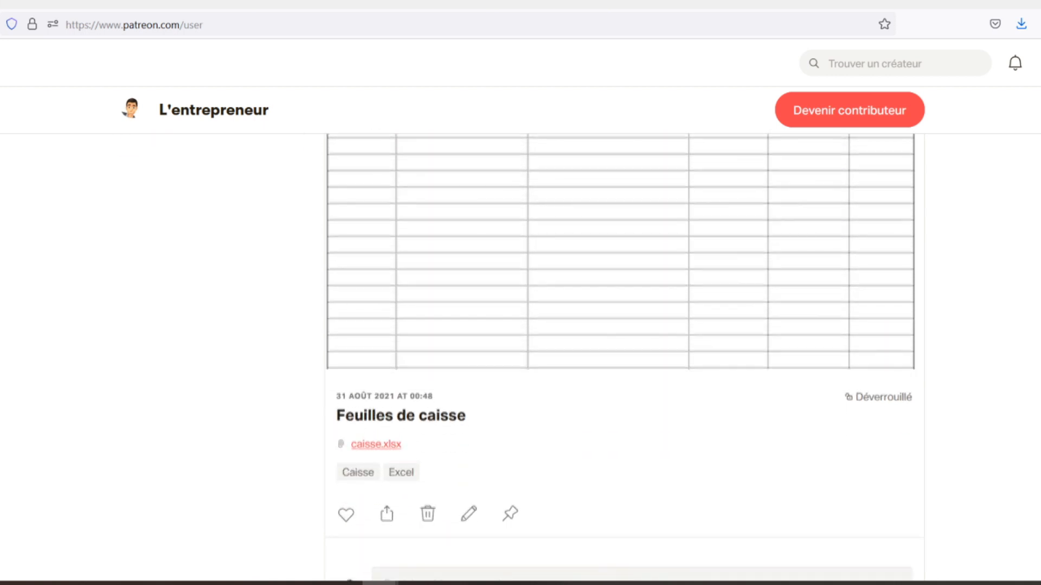
scroll(520, 326, "down", 2)
scroll(520, 325, "down", 2)
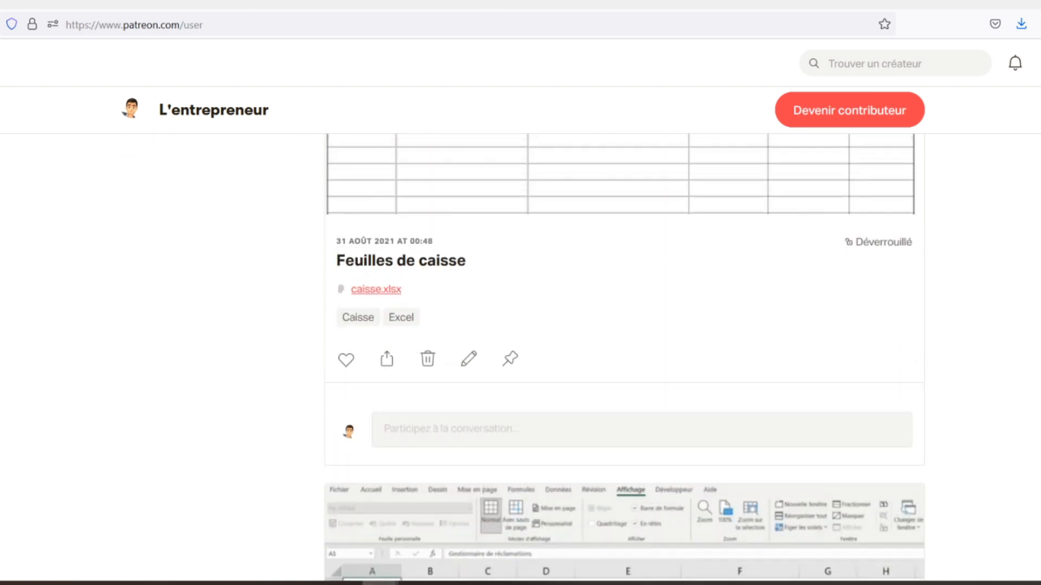
scroll(520, 326, "down", 2)
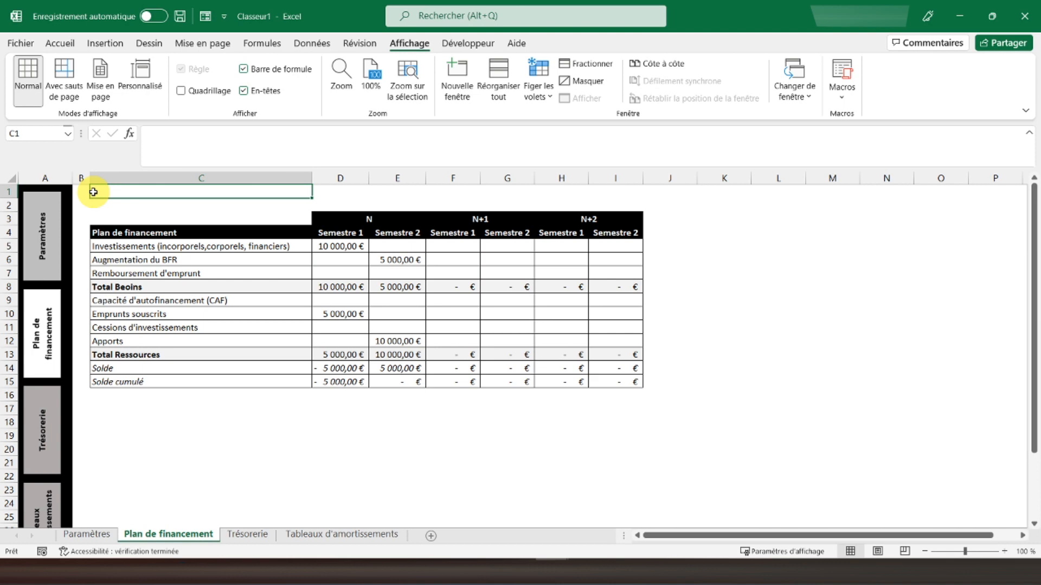
On the Trésorerie sheet of the Excel workbook, set the width of column B to 3.
left_click(247, 535)
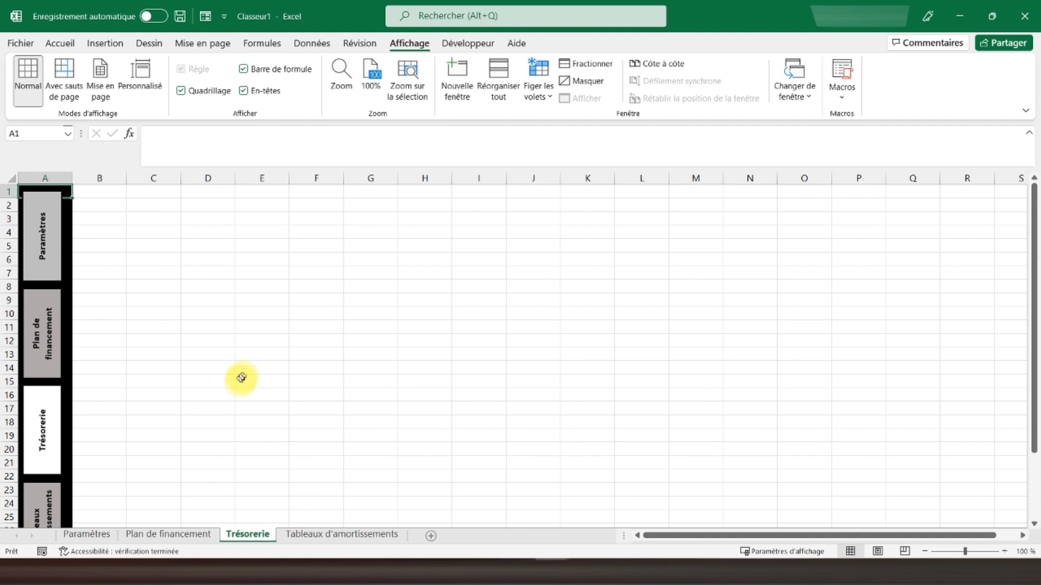
left_click(109, 180)
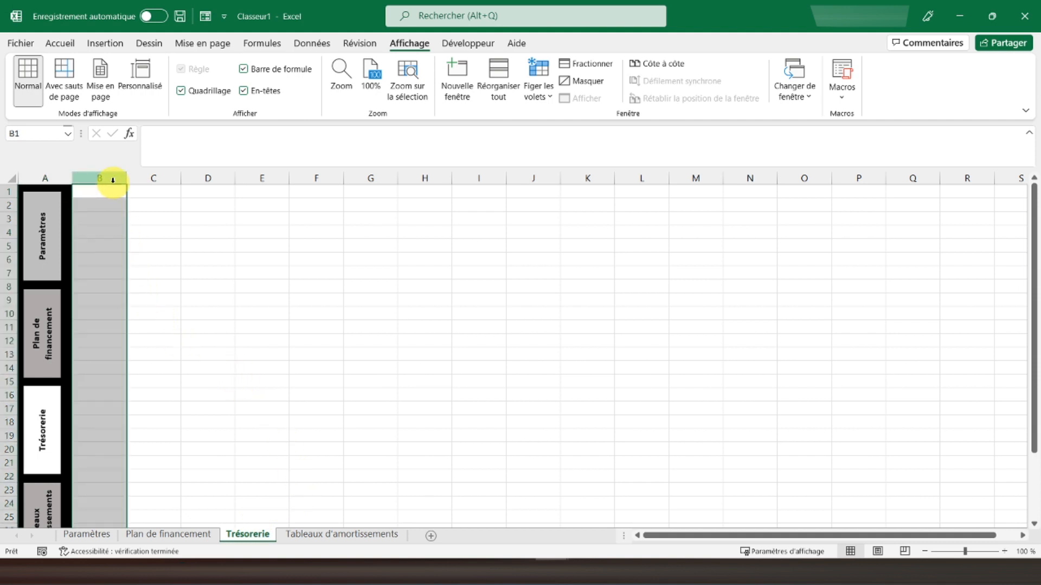
right_click(110, 181)
left_click(147, 378)
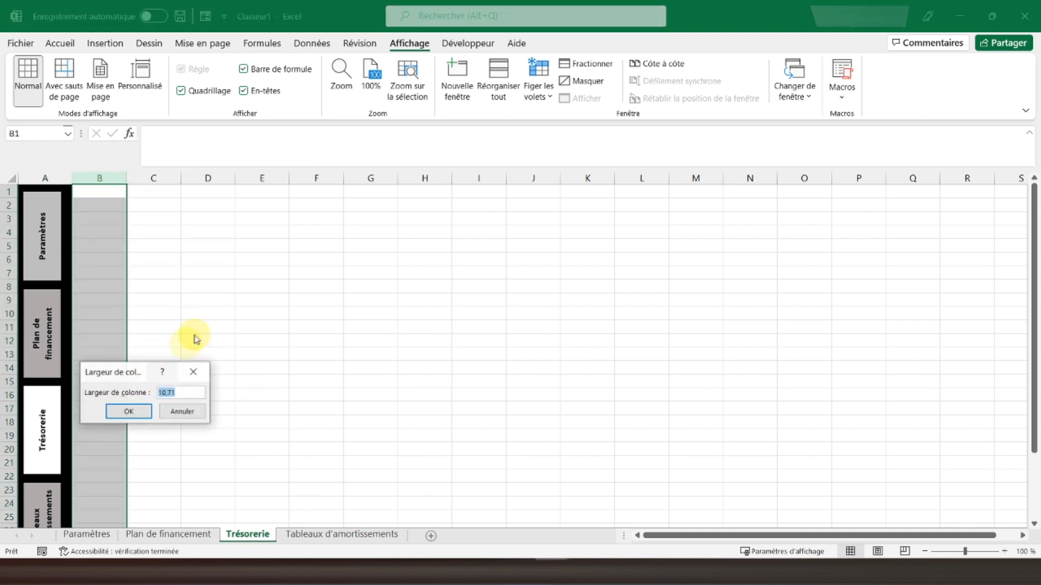
type("3")
key("Return")
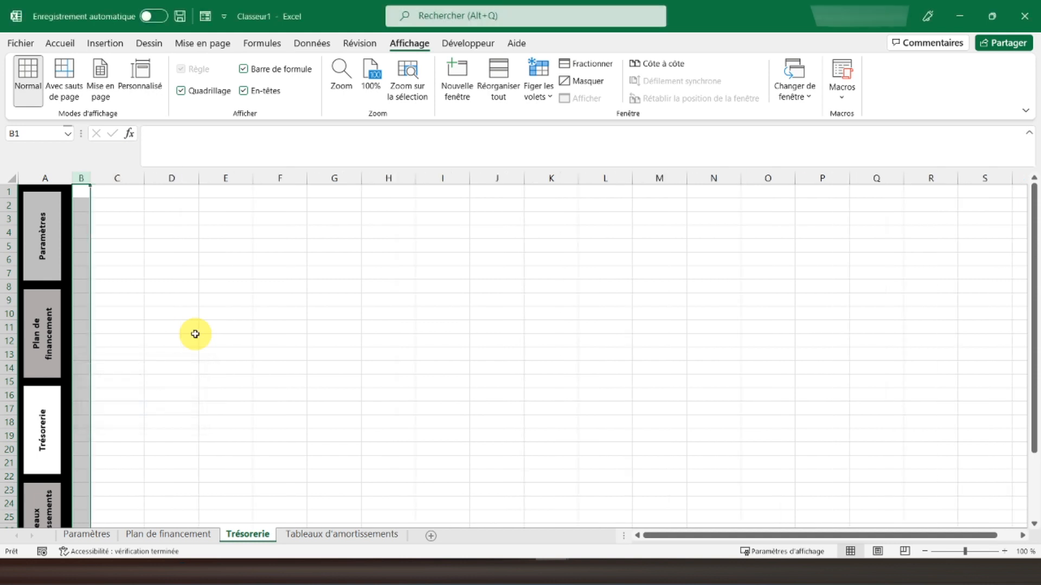
Enter the heading ENCAISSEMENTS in cell C5.
left_click(106, 205)
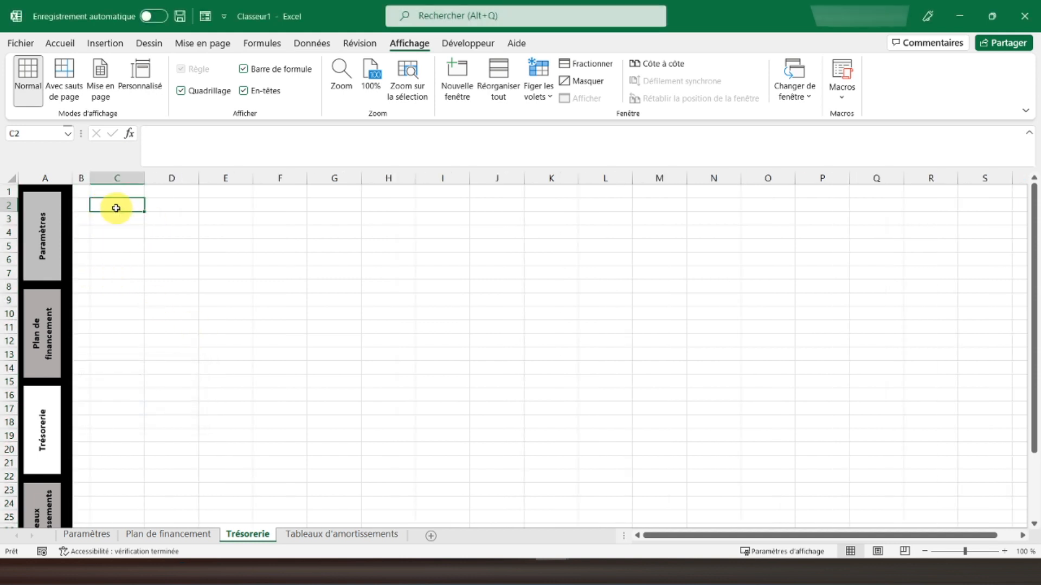
left_click(119, 250)
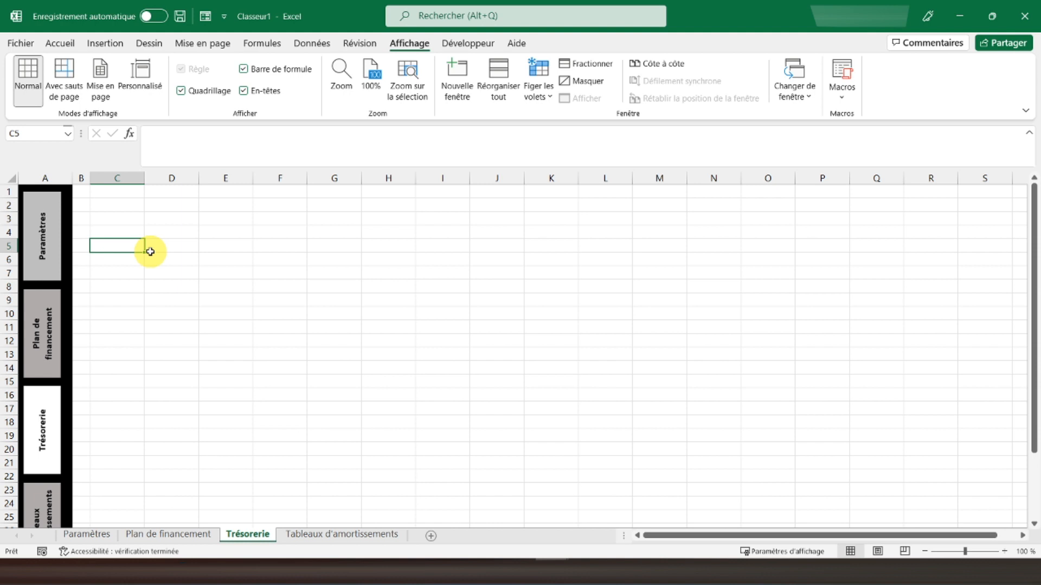
type("Enc")
key("BackSpace")
key("BackSpace")
type("NCAISE")
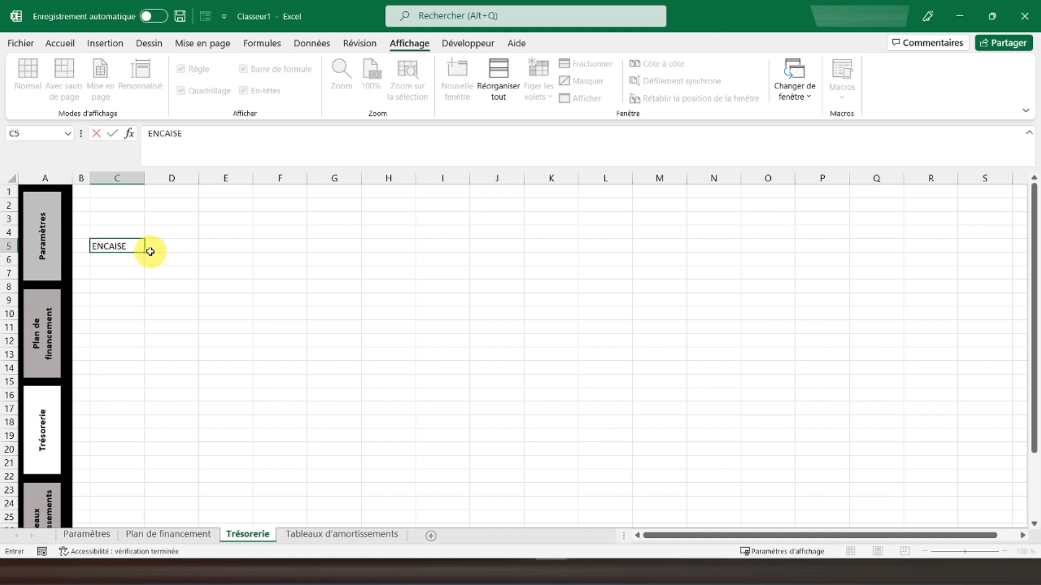
key("BackSpace")
type("SEMENTS")
key("Return")
key("Up")
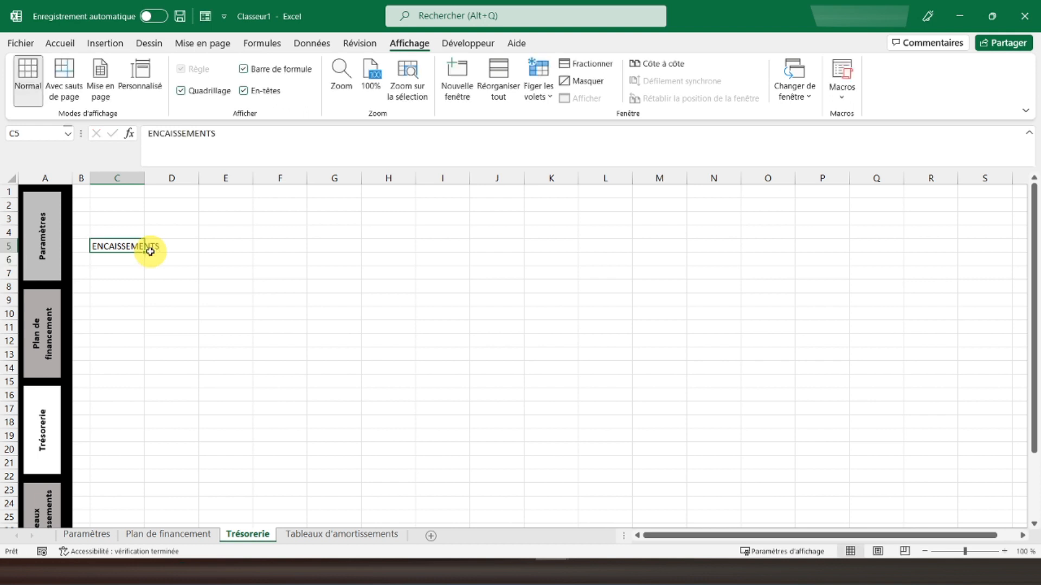
Make the ENCAISSEMENTS heading bold and auto-fit column C to its content.
left_click(60, 44)
left_click(127, 90)
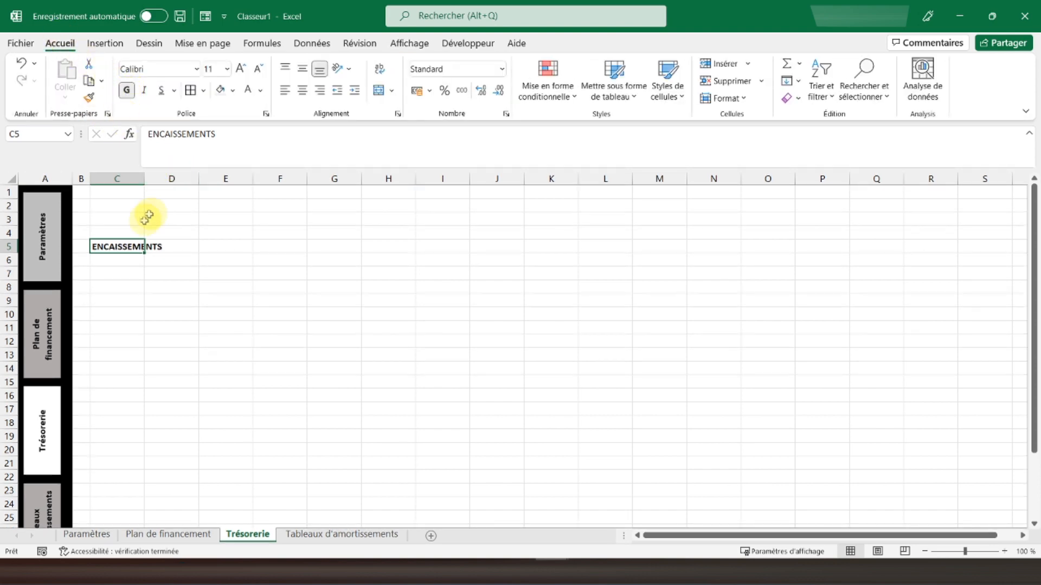
double_click(144, 178)
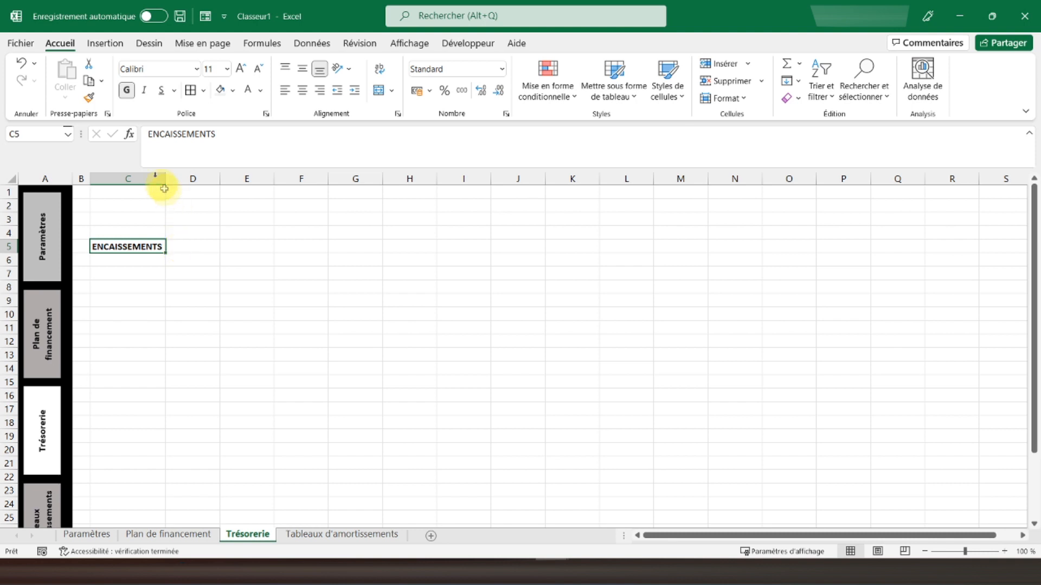
Fill D5:F5 with the column headings SEMESTRE 1, SEMESTRE 2 and TOTAL.
left_click(185, 235)
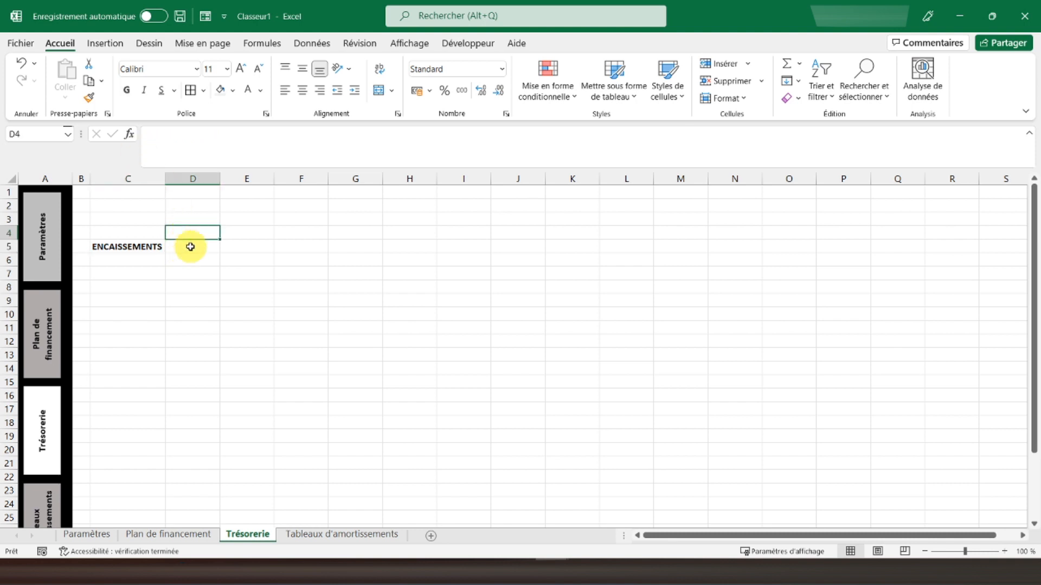
left_click(190, 247)
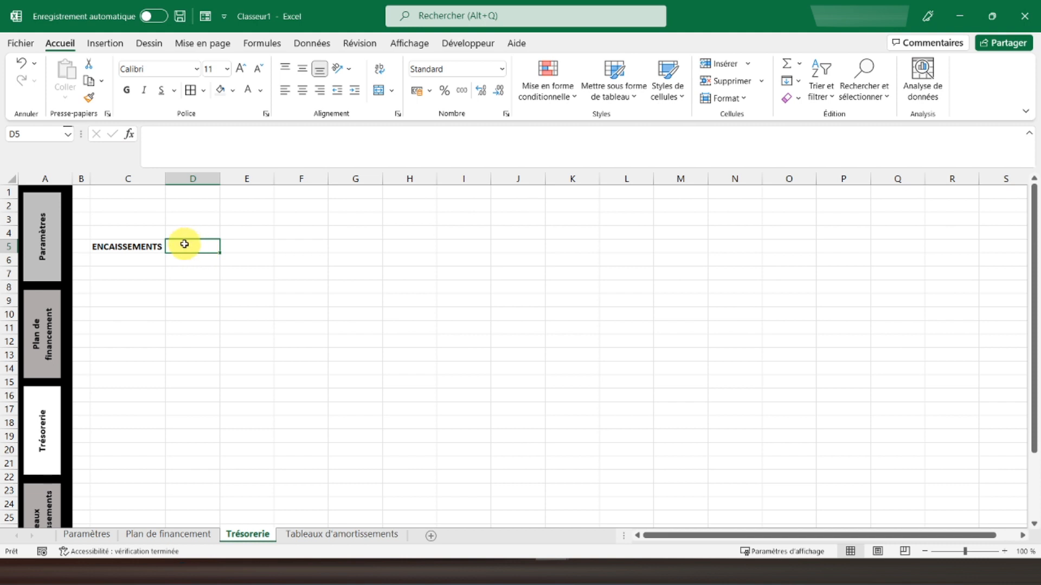
type("S")
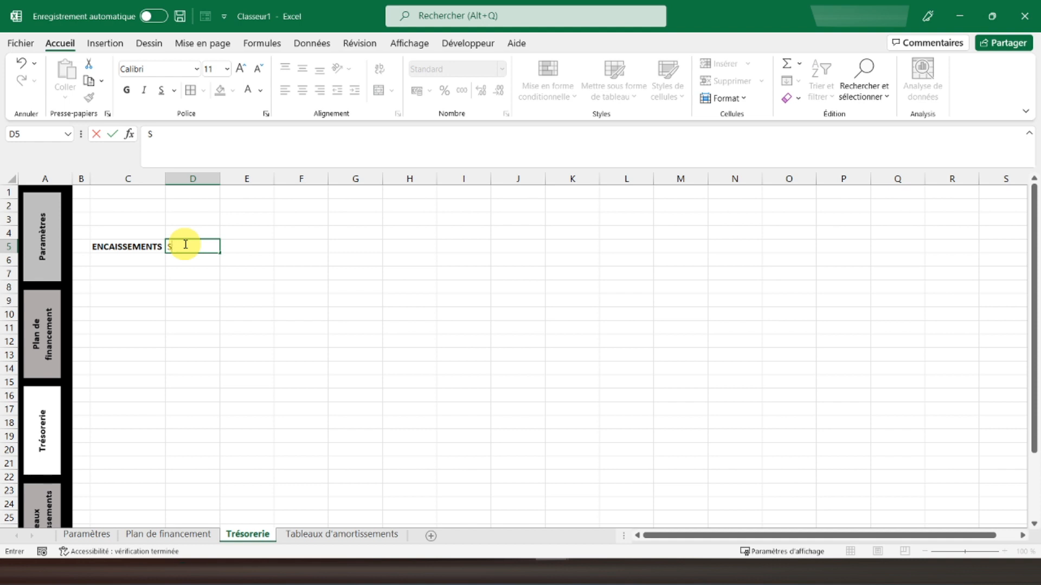
type("EMESTRE 1")
key("Return")
key("Up")
key("Right")
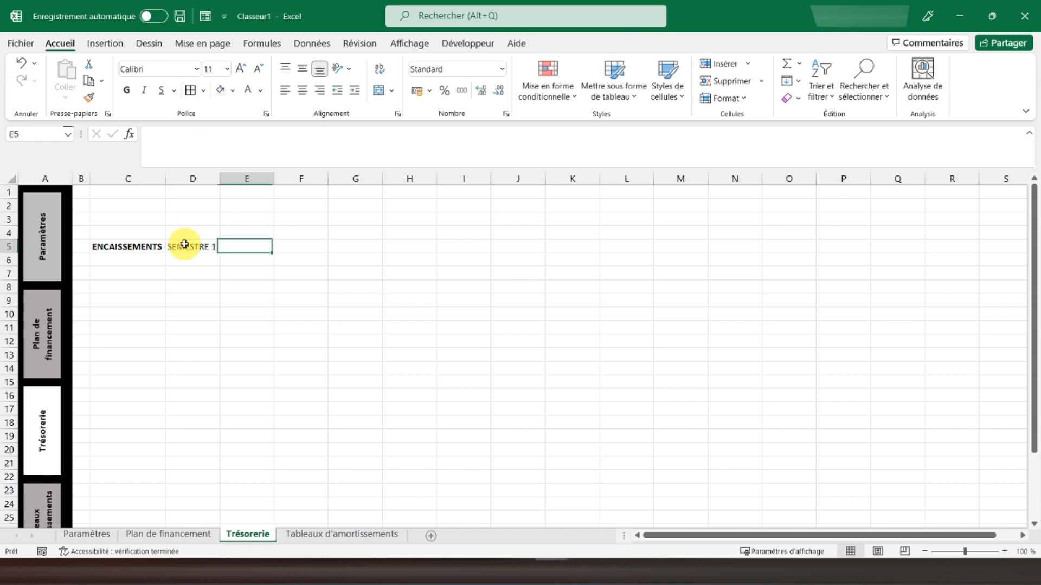
left_click(184, 244)
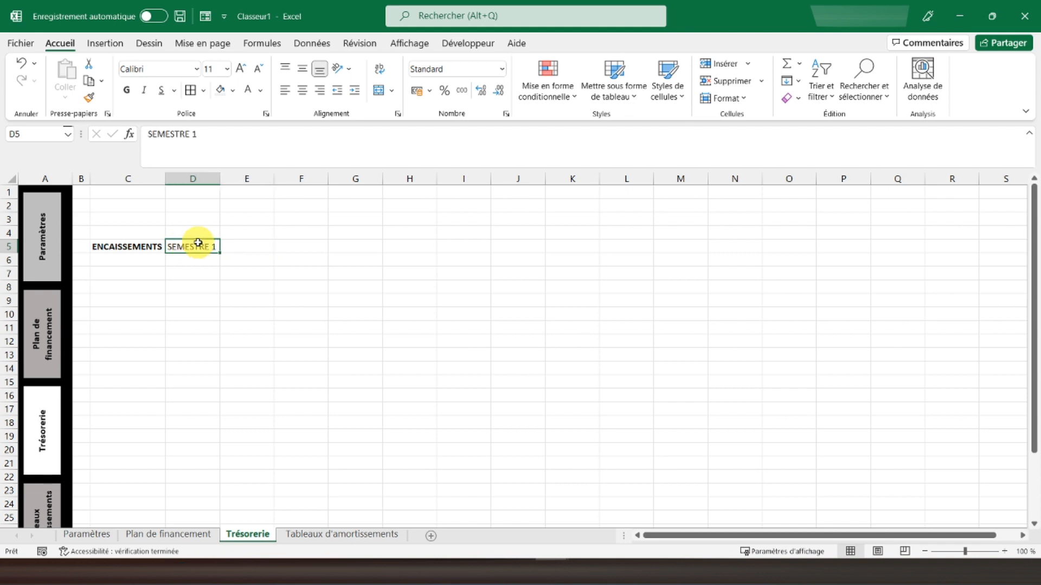
left_click_drag(220, 254, 267, 248)
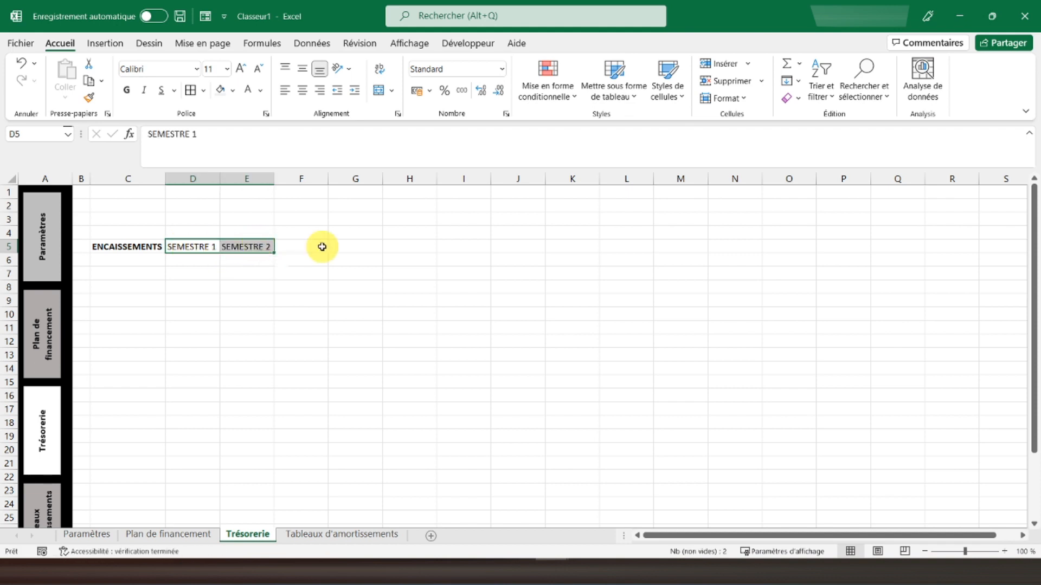
left_click(322, 247)
type("TOTAL")
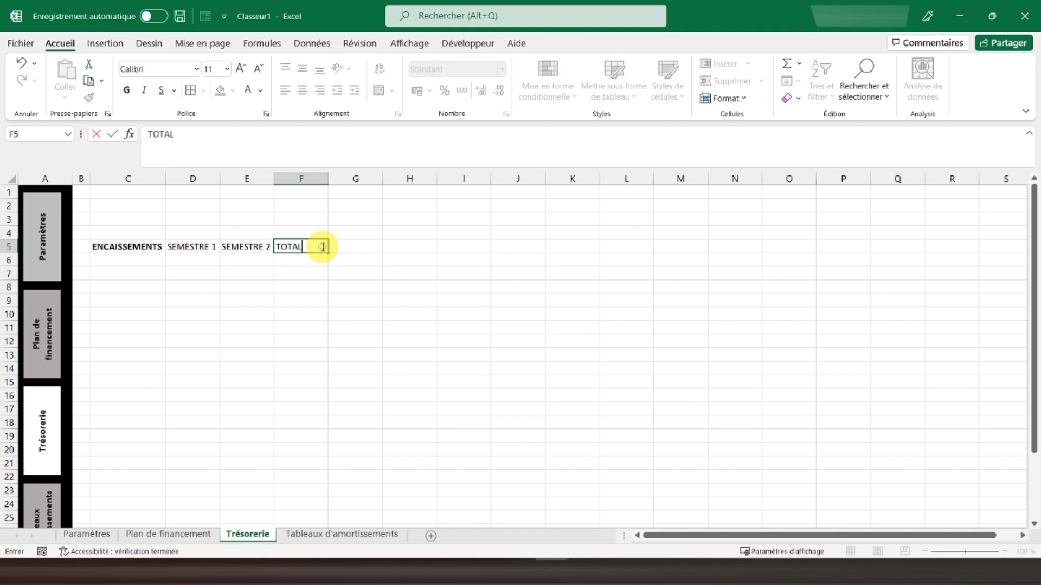
key("Return")
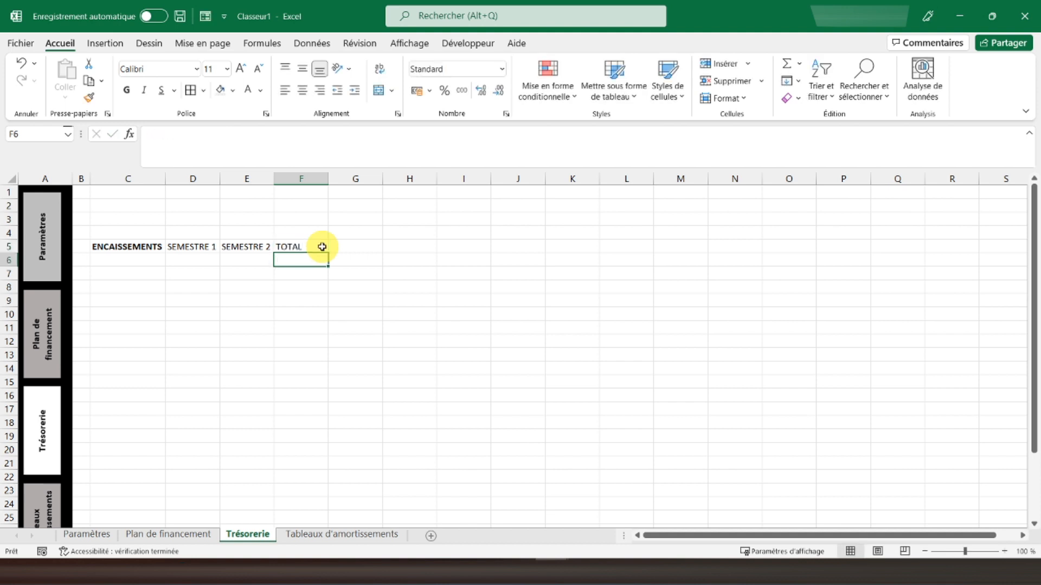
Make the headings in D5:F5 bold and centre them horizontally and vertically.
left_click_drag(191, 245, 293, 247)
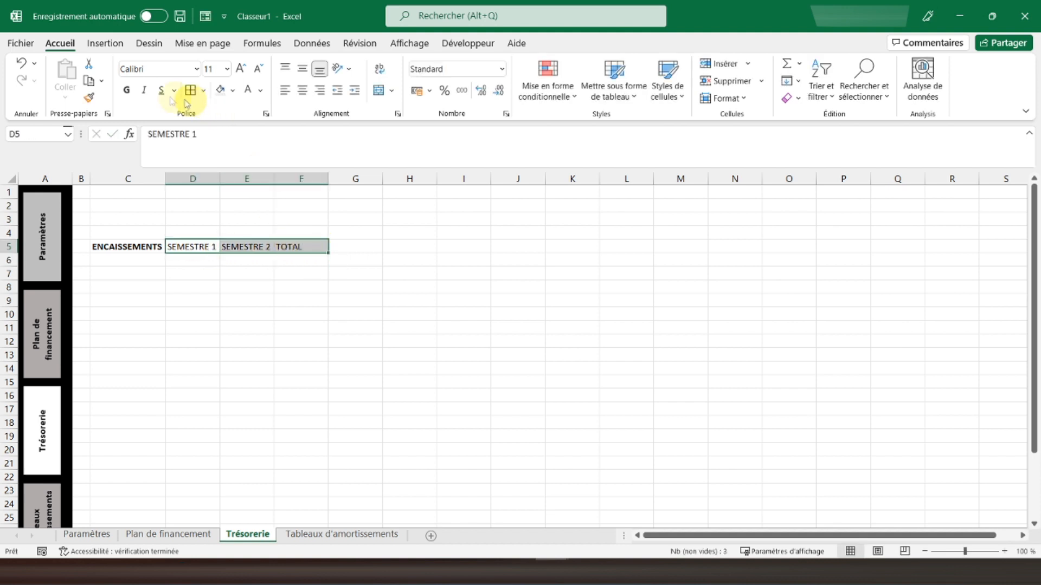
left_click(126, 90)
left_click(303, 91)
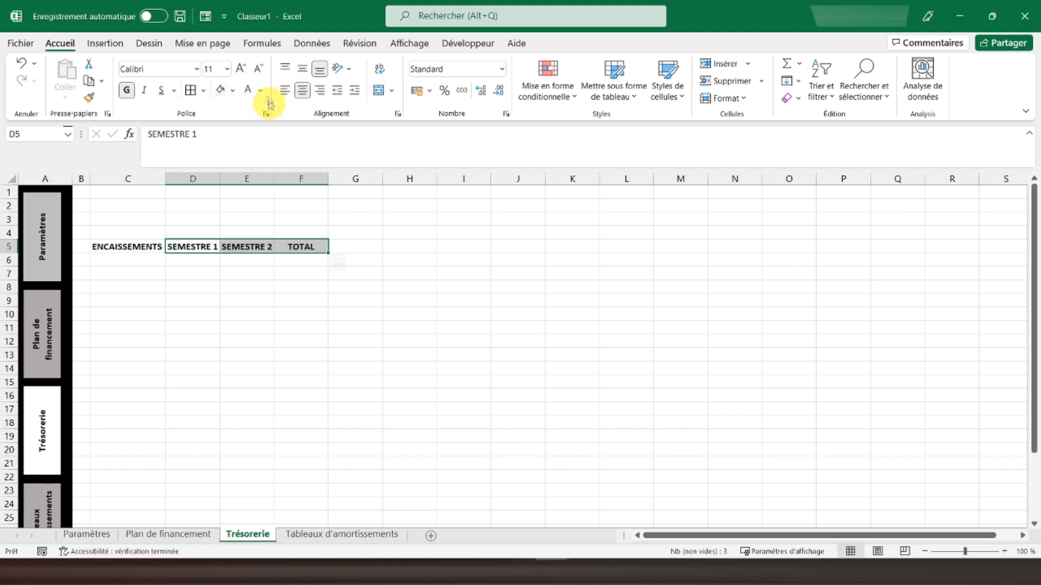
left_click(303, 68)
Copy the D5:F5 headings into G5:I5 and J5:L5.
key("ctrl+c")
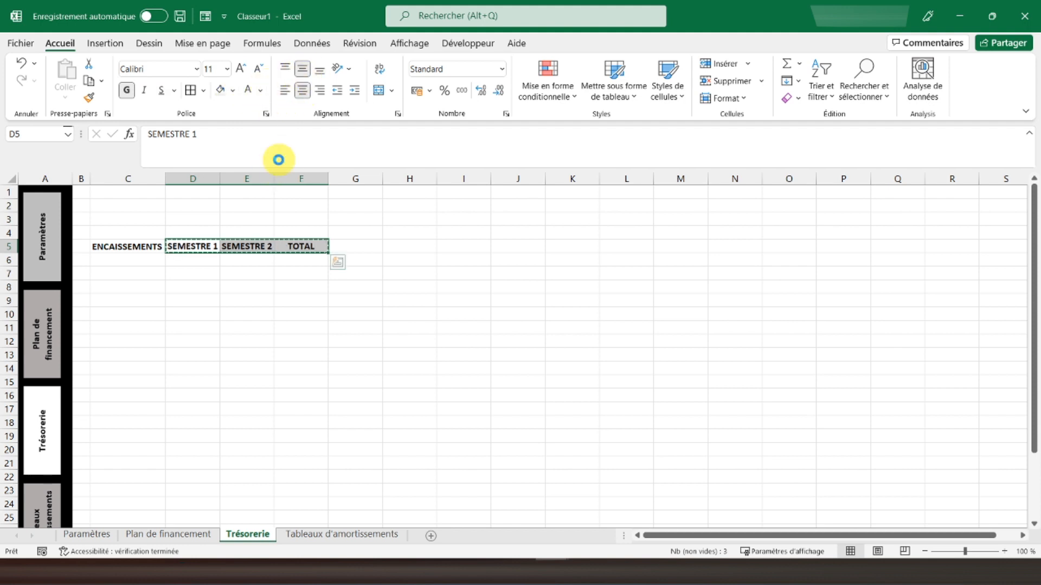
left_click(347, 245)
key("ctrl+v")
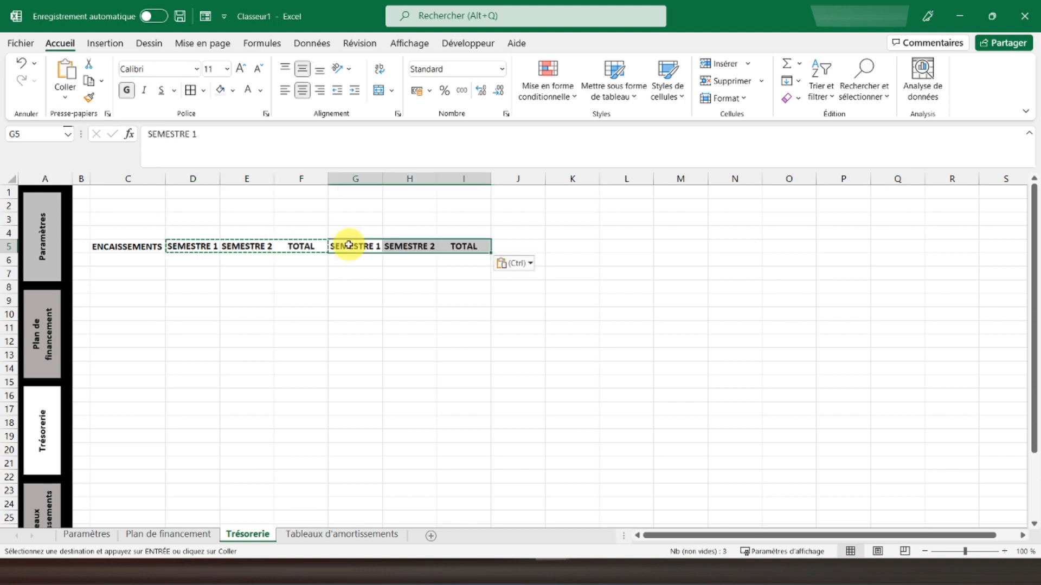
left_click(516, 246)
key("ctrl+v")
Merge and centre D4:F4 above the first semester group and enter N in it.
left_click(181, 246)
left_click_drag(186, 234, 303, 232)
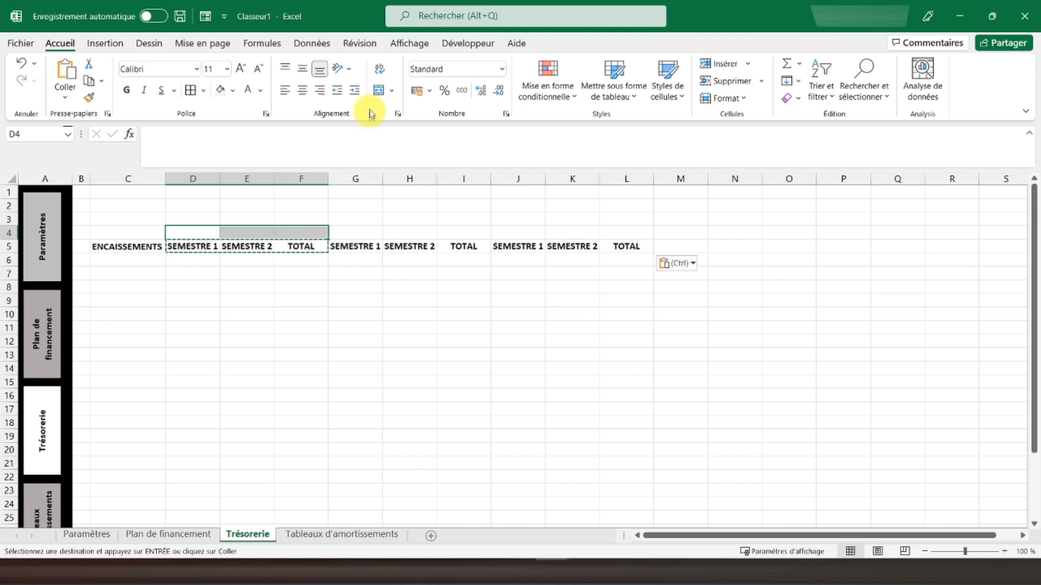
left_click(378, 91)
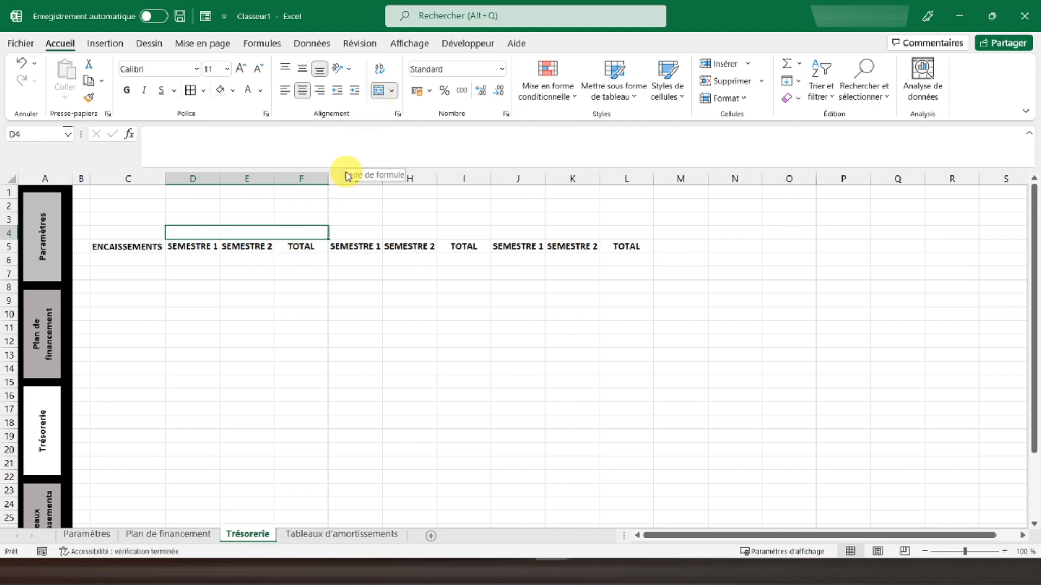
type("N")
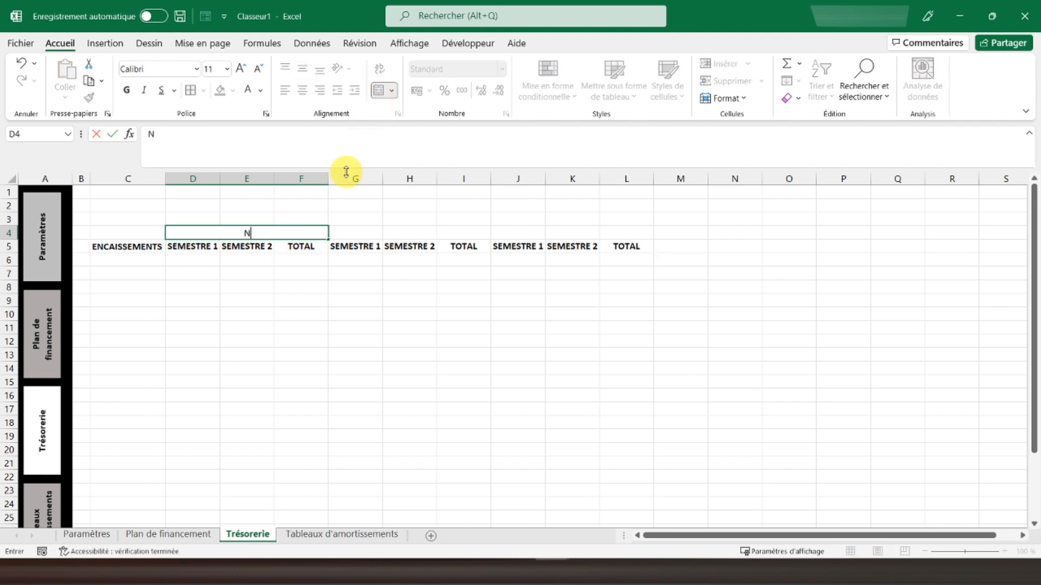
key("Tab")
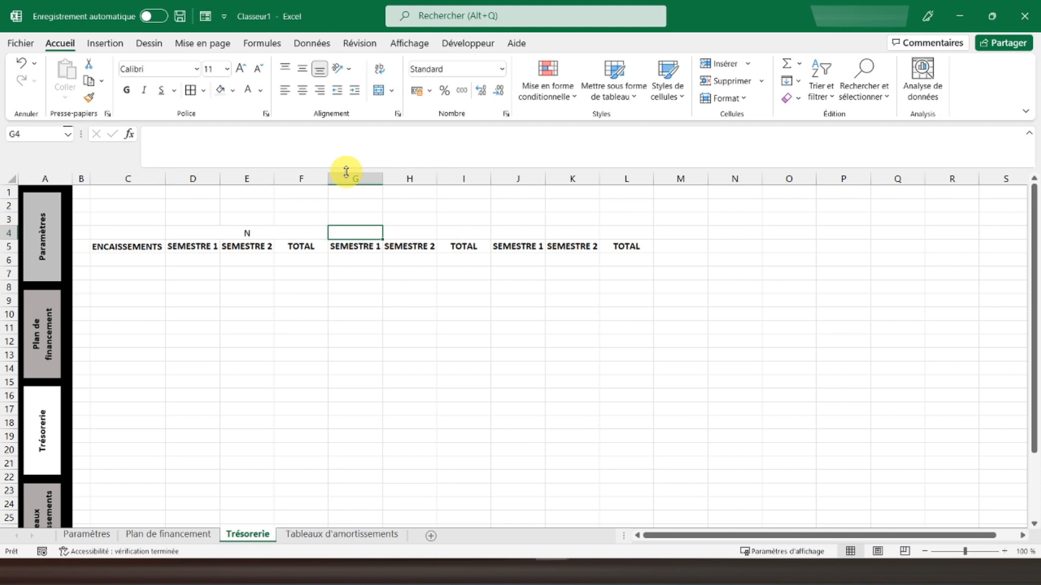
Merge and centre G4:I4 above the second semester group and enter N+1 in it.
key("shift+Right")
key("shift+Right")
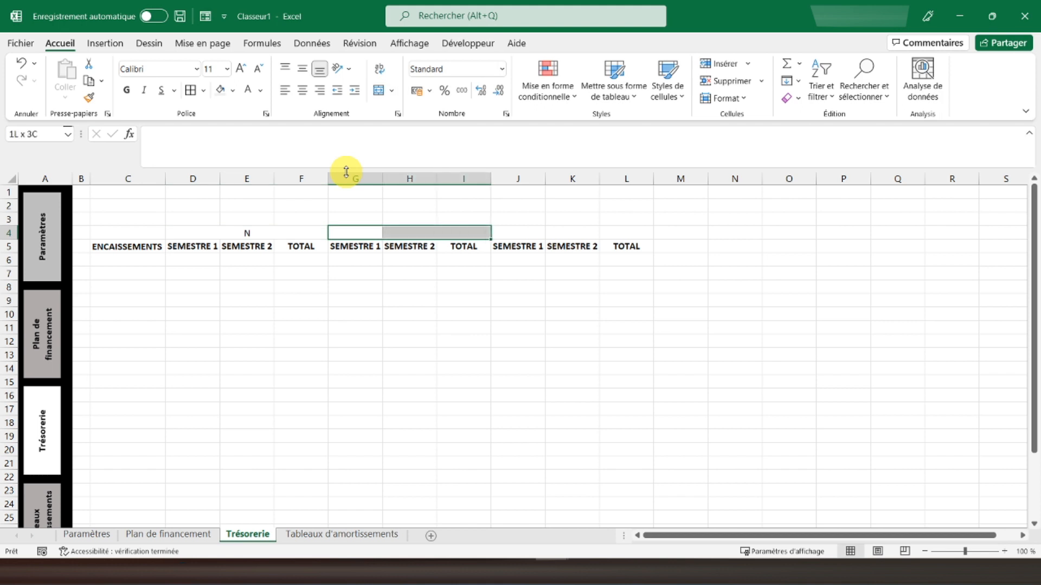
left_click(378, 91)
type("N+1")
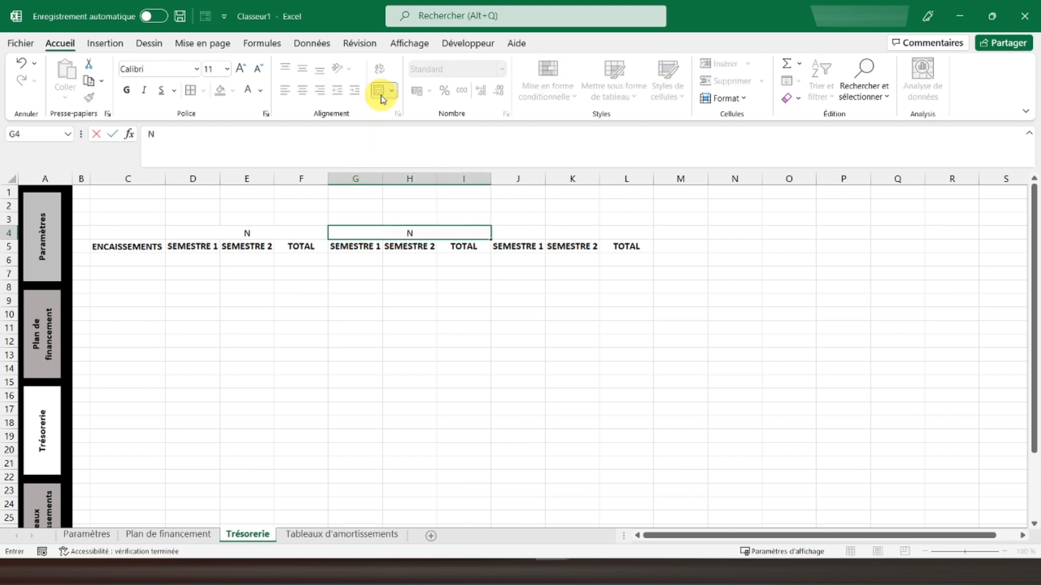
key("Return")
Merge and centre J4:L4 above the third semester group and enter N+2 in it.
key("Up")
key("Right")
key("shift+Right")
key("shift+Right")
left_click(378, 91)
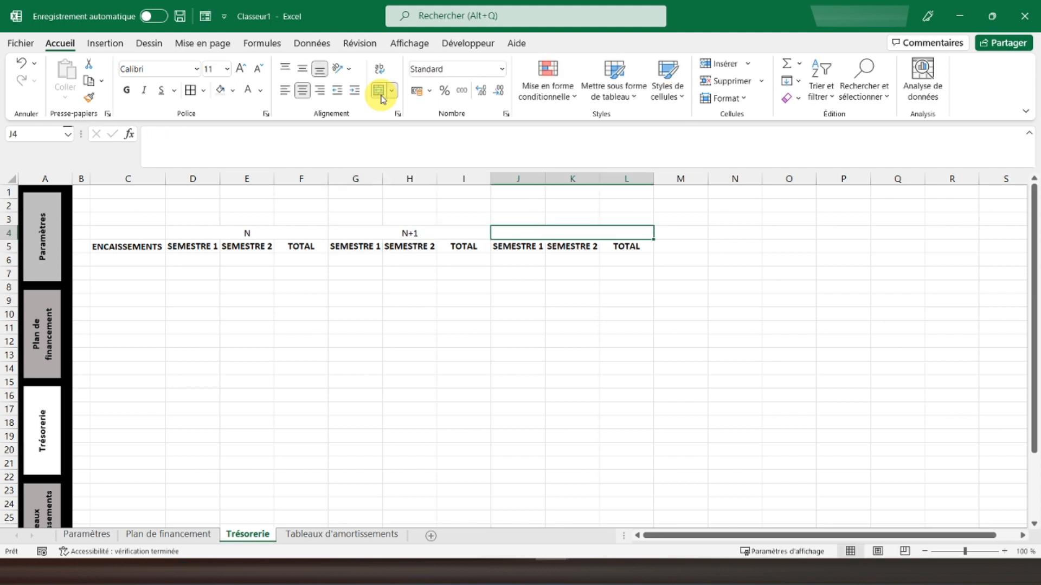
type("N+2")
key("Return")
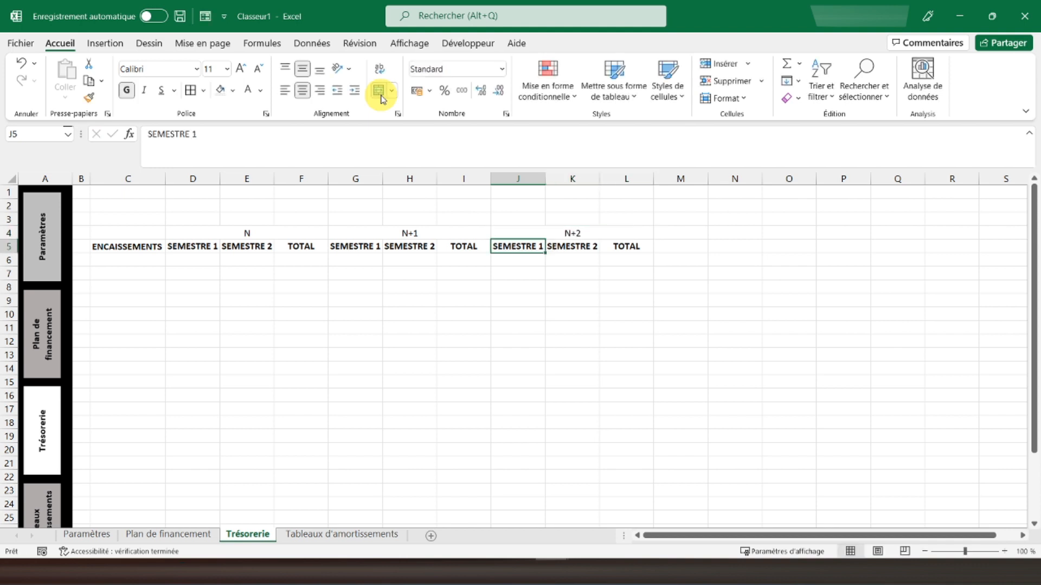
Make the year headings in D4:L4 bold and apply solid medium-weight outline and inside borders to them.
left_click_drag(291, 228, 539, 232)
left_click(126, 90)
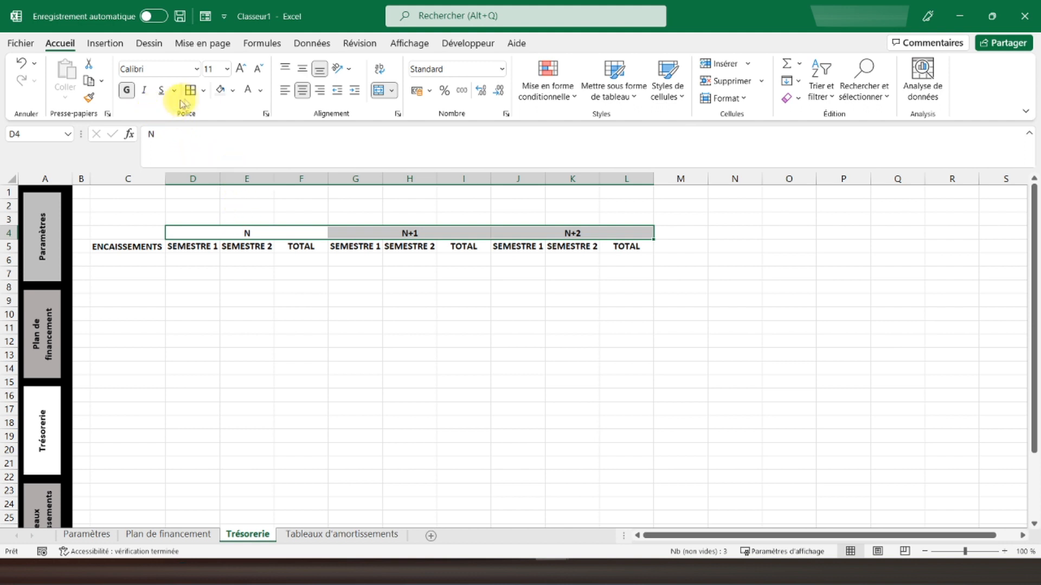
left_click(205, 95)
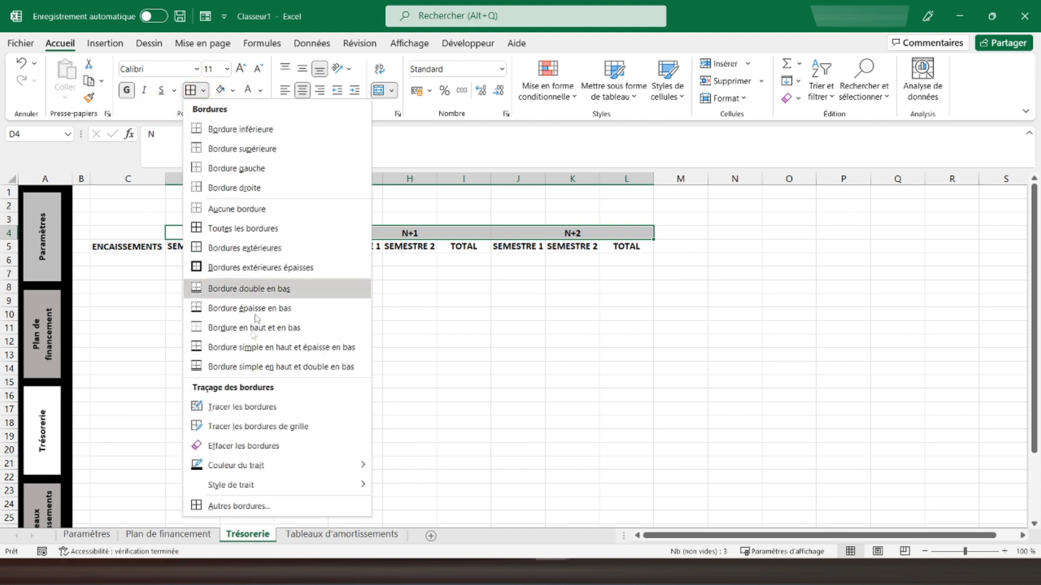
left_click(242, 505)
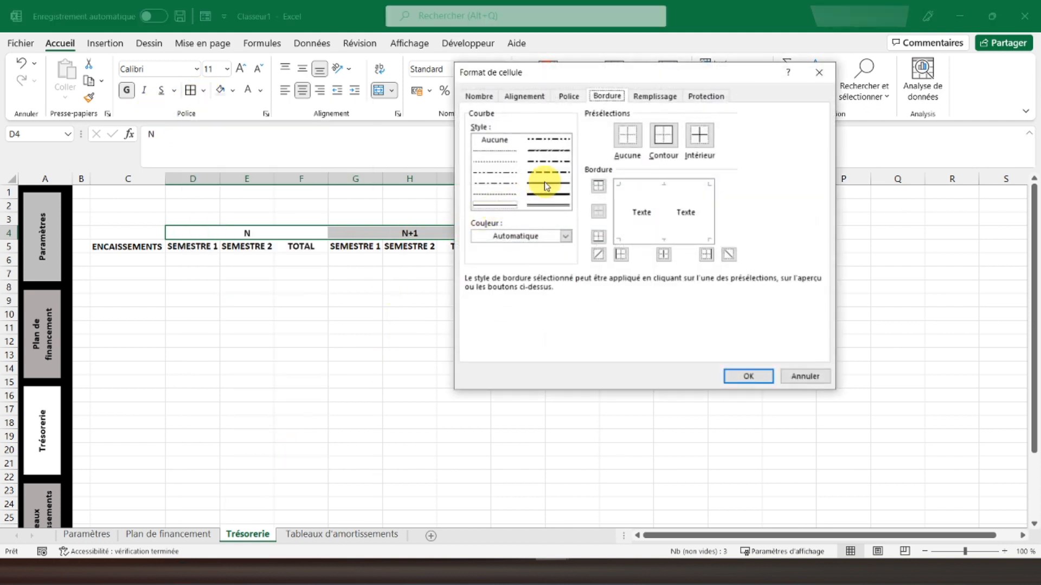
left_click(663, 135)
left_click(699, 135)
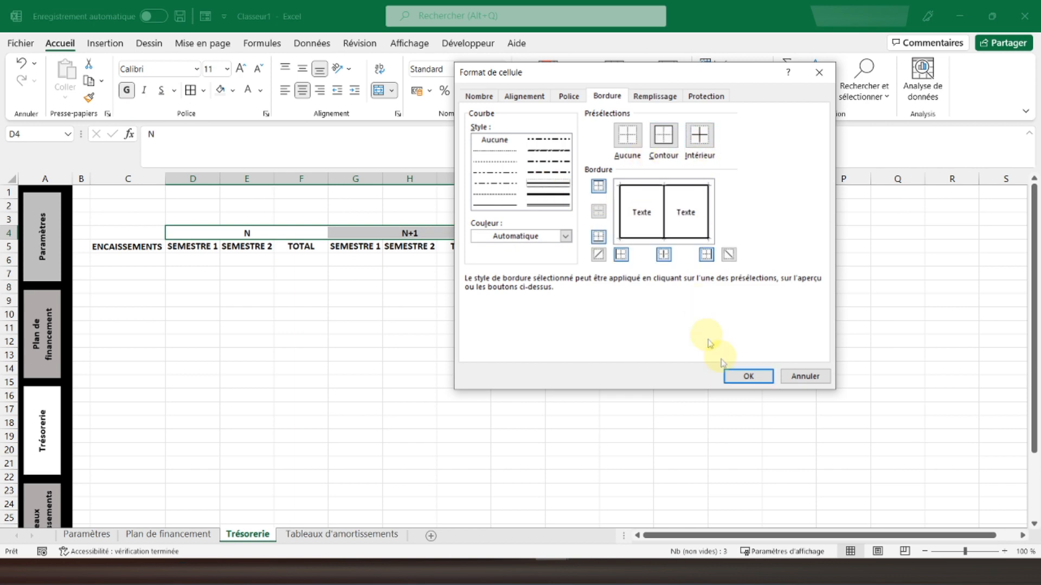
left_click(748, 376)
Apply solid medium-weight outline and inside borders to the heading row C5:L5.
left_click_drag(130, 247, 612, 247)
left_click(203, 90)
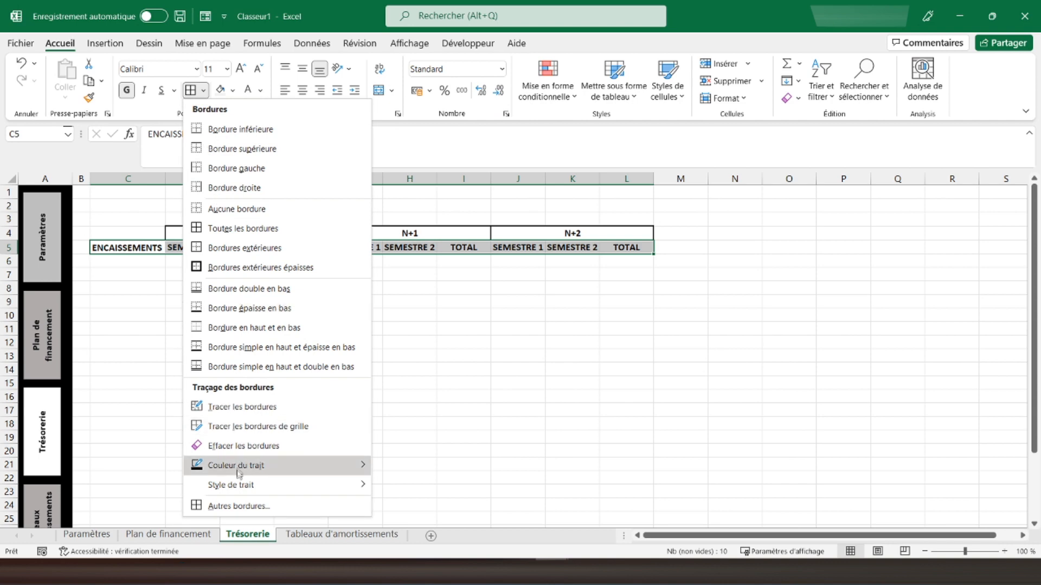
left_click(239, 506)
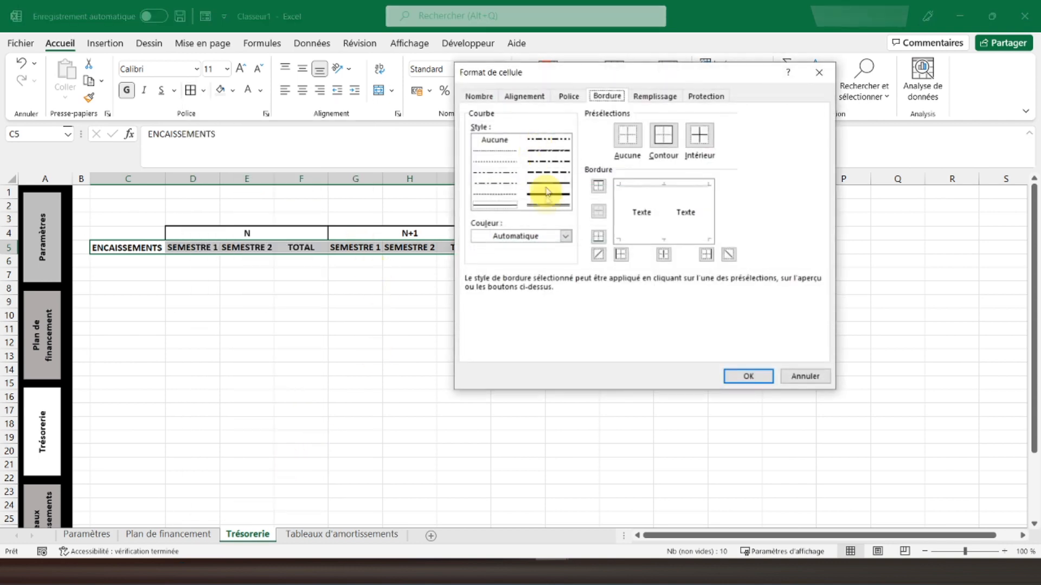
left_click(547, 185)
left_click(663, 136)
left_click(699, 135)
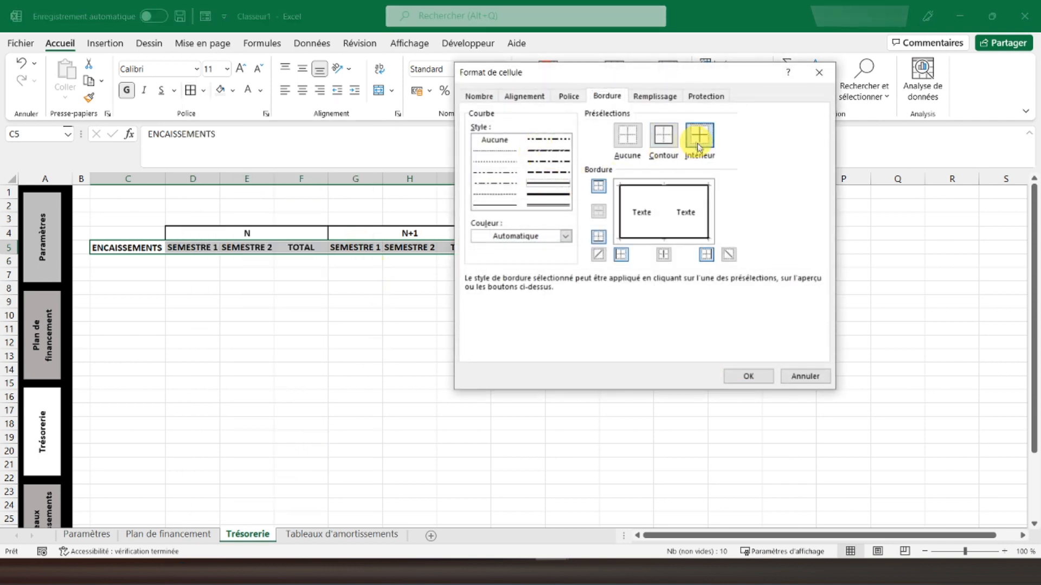
left_click(748, 376)
left_click(192, 288)
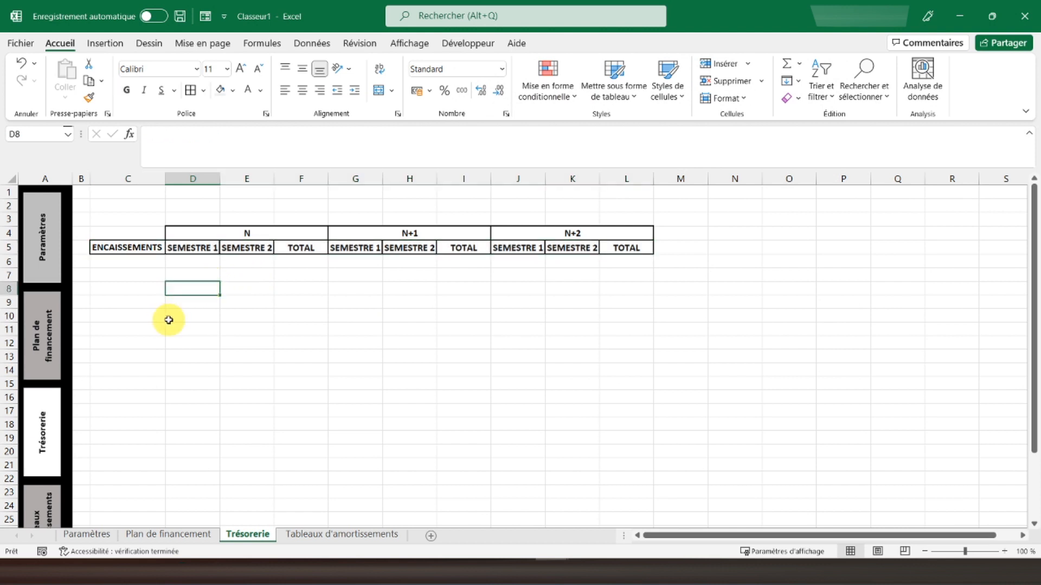
Enter the row label Ventes de marchandises in C6 under ENCAISSEMENTS.
left_click(135, 262)
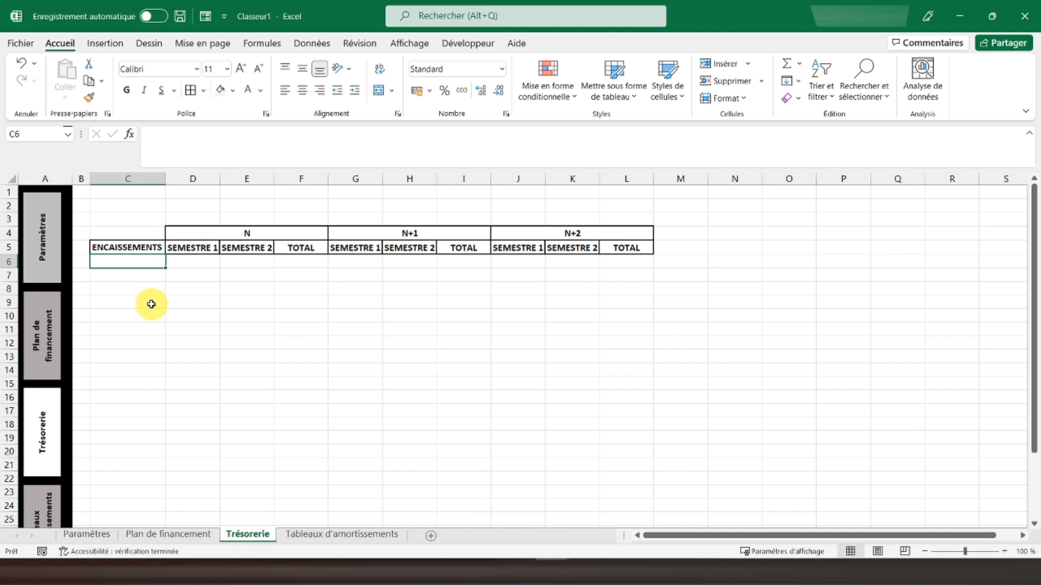
type("Ventes")
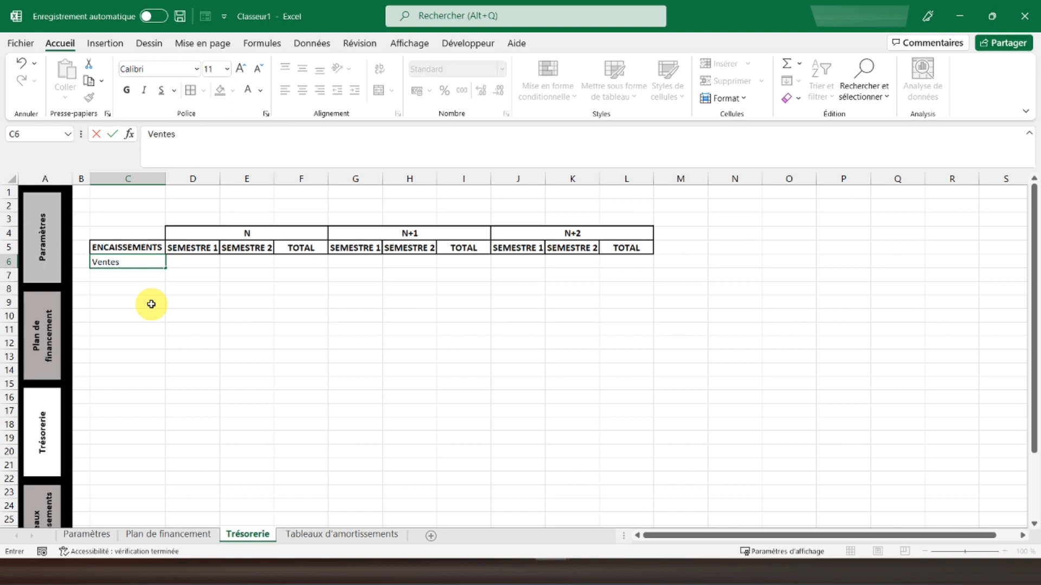
type(" de marhcnaid")
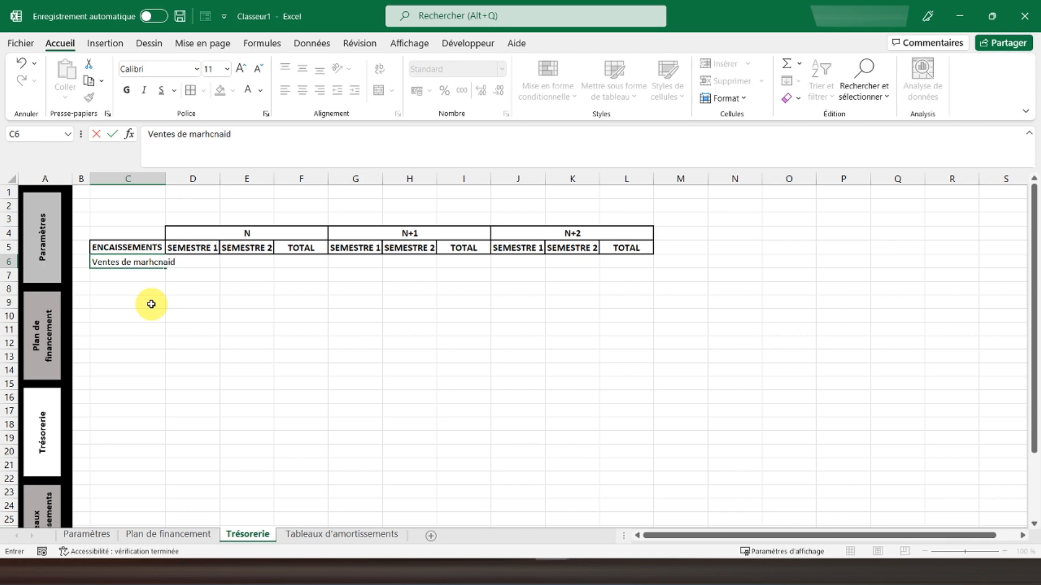
key("BackSpace")
key("BackSpace")
key("BackSpace")
key("BackSpace")
key("BackSpace")
type("andises")
left_click(206, 135)
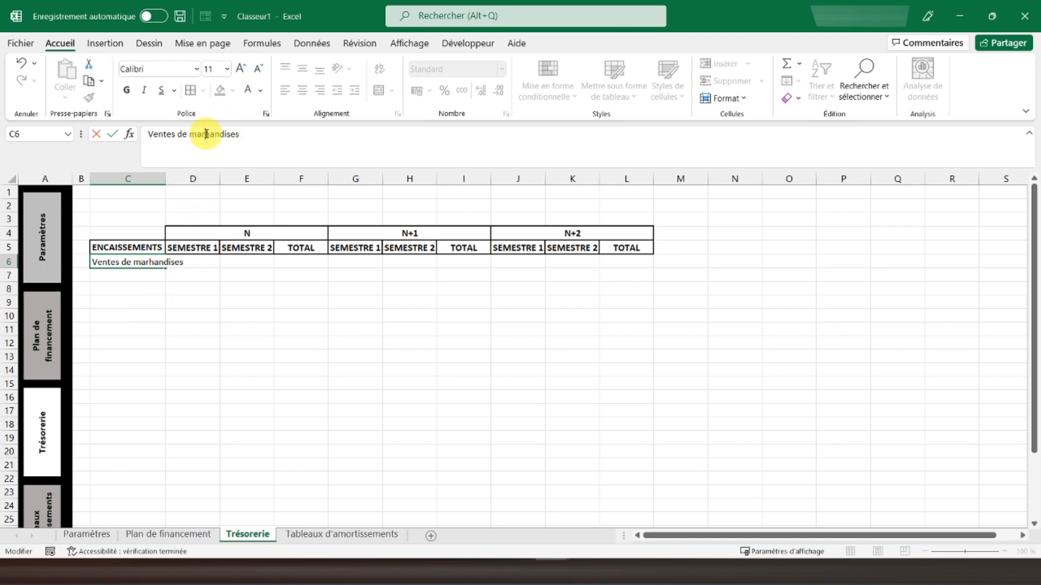
type("c")
key("Return")
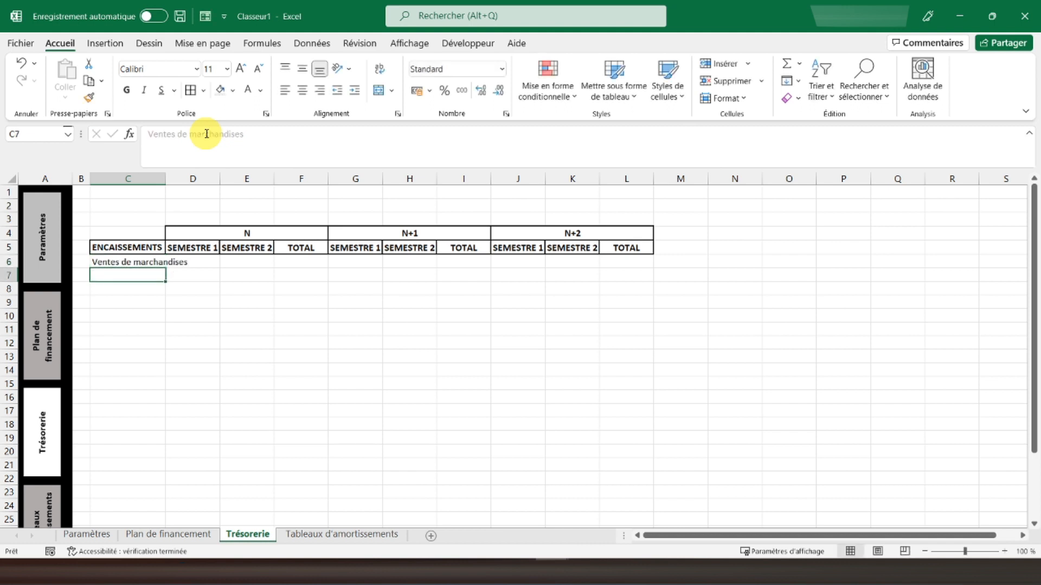
Add the row labels Prestations de services in C7 and Apports in C8.
type("Pres")
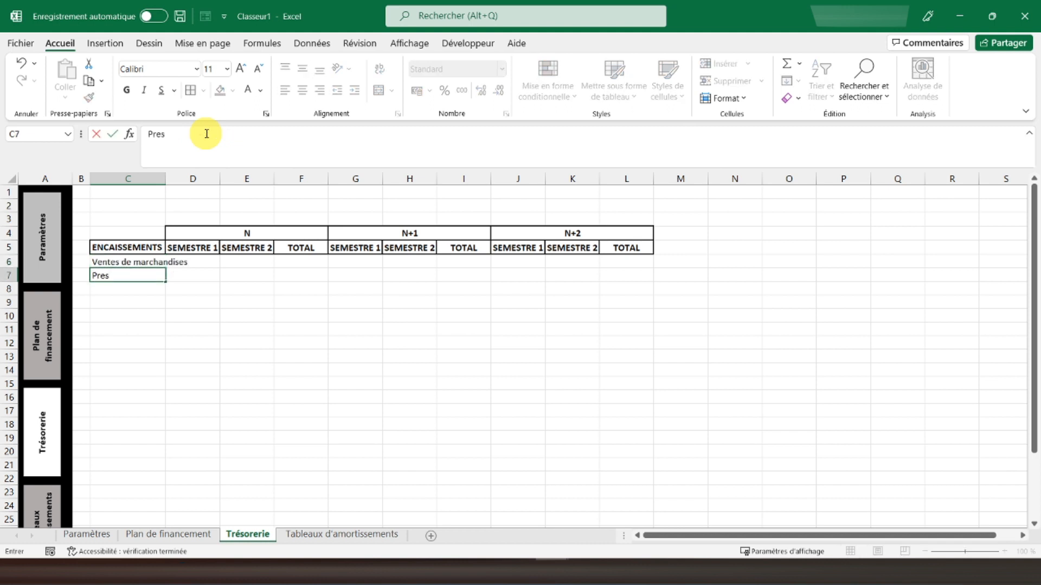
type("tations de services")
key("Return")
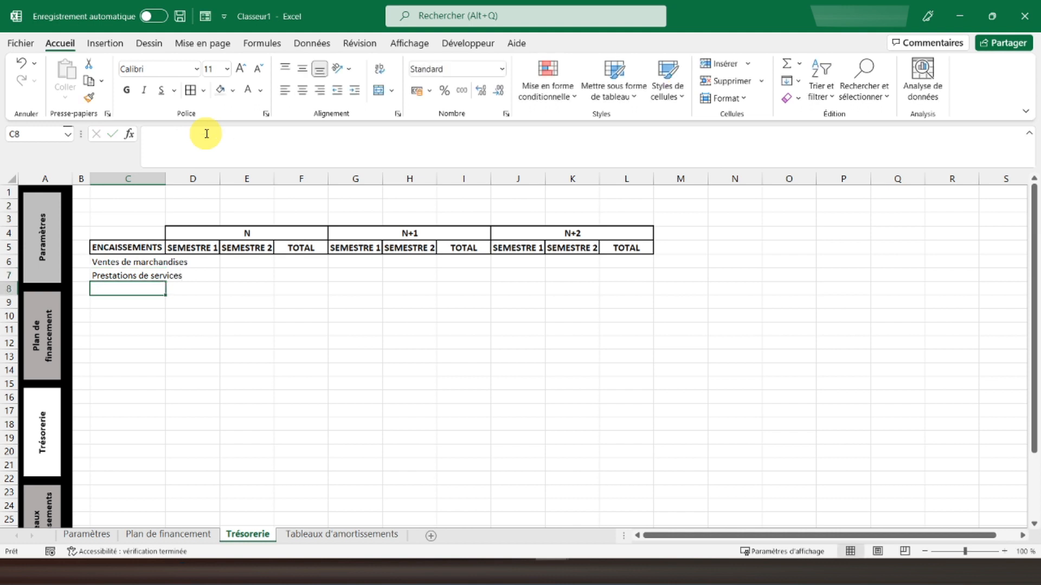
type("Apports")
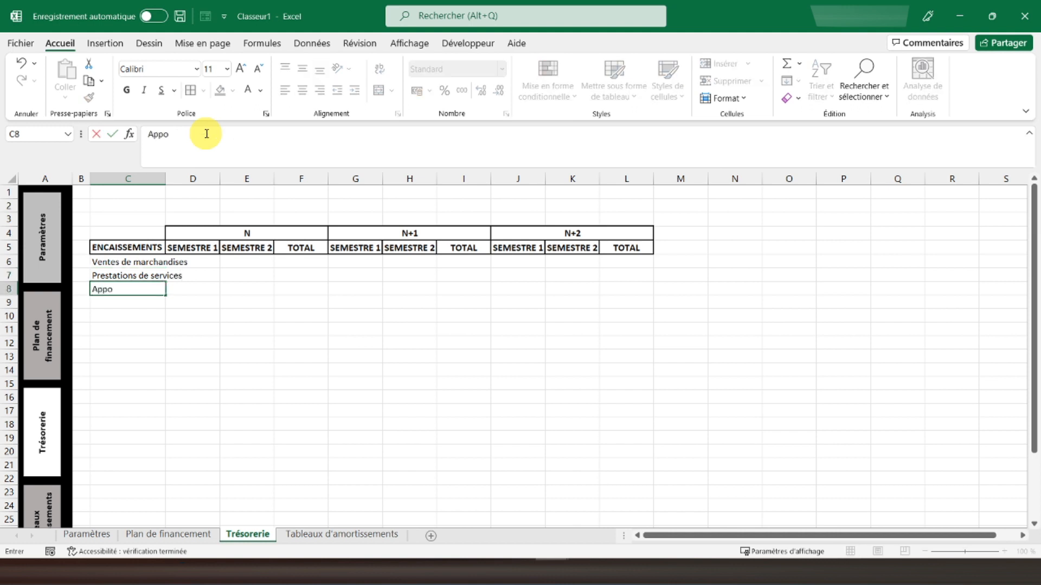
key("Return")
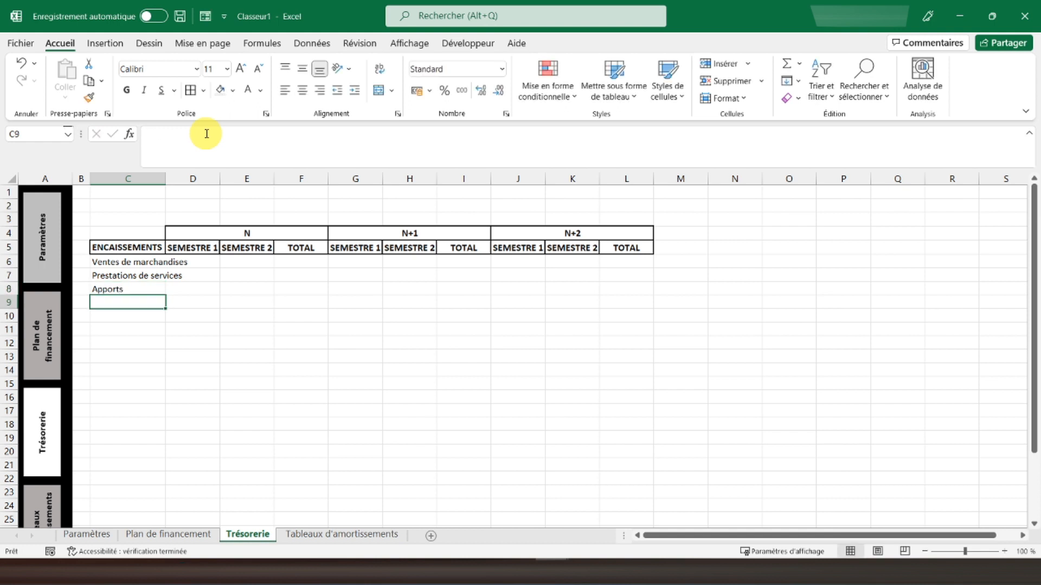
Enter Emprunts à moyen et long terme in C9 and Autres encaissements in C10, and autofit column C to its labels.
type("Emprunts")
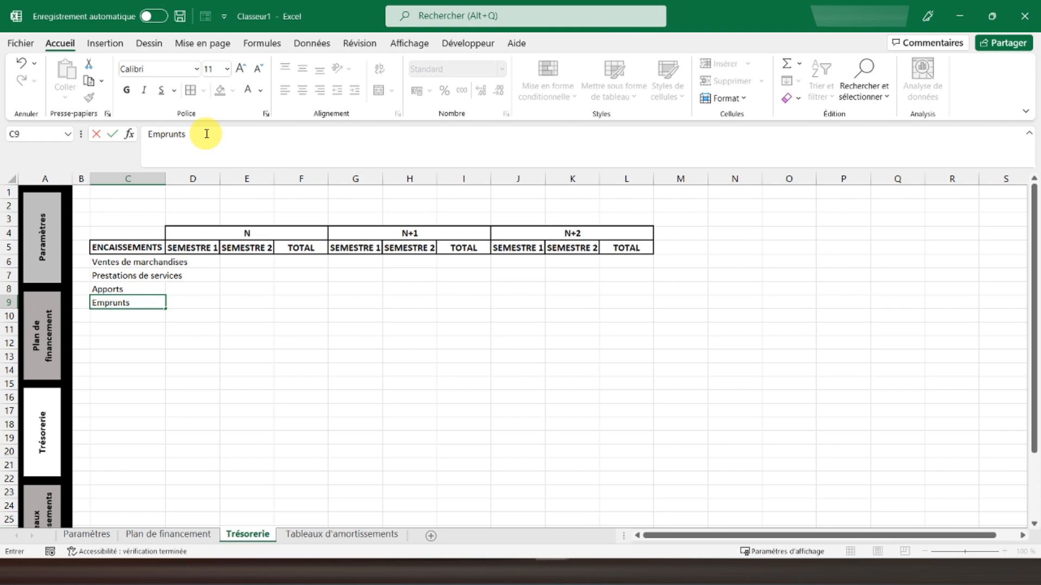
type(" à moyen et long terme")
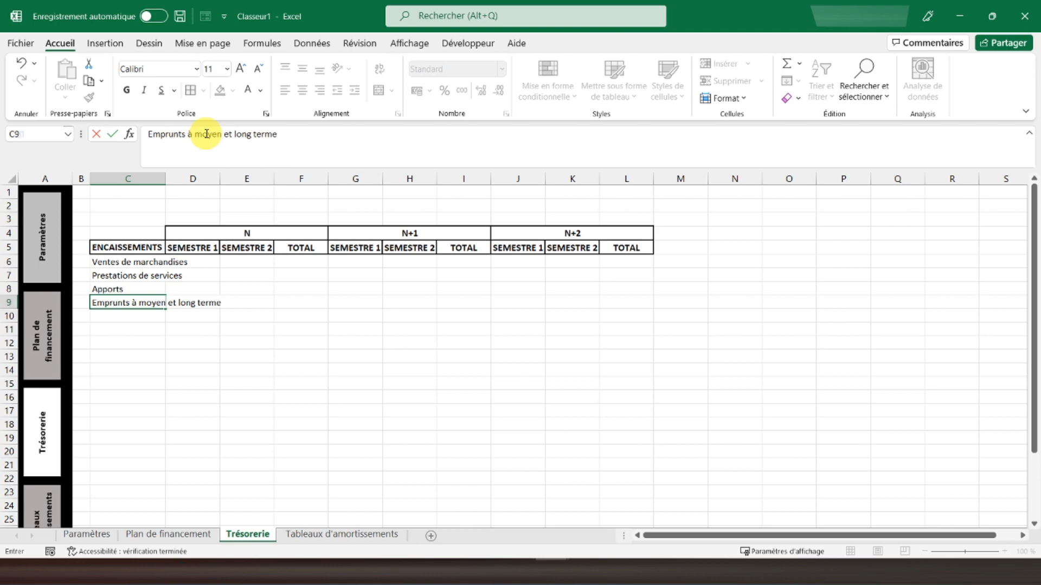
key("Return")
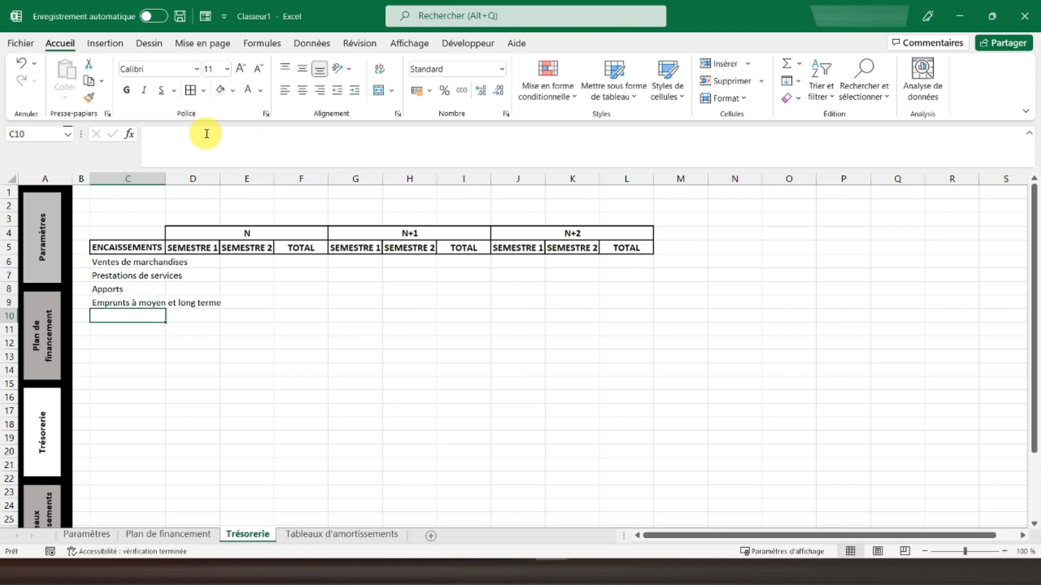
type("Autres")
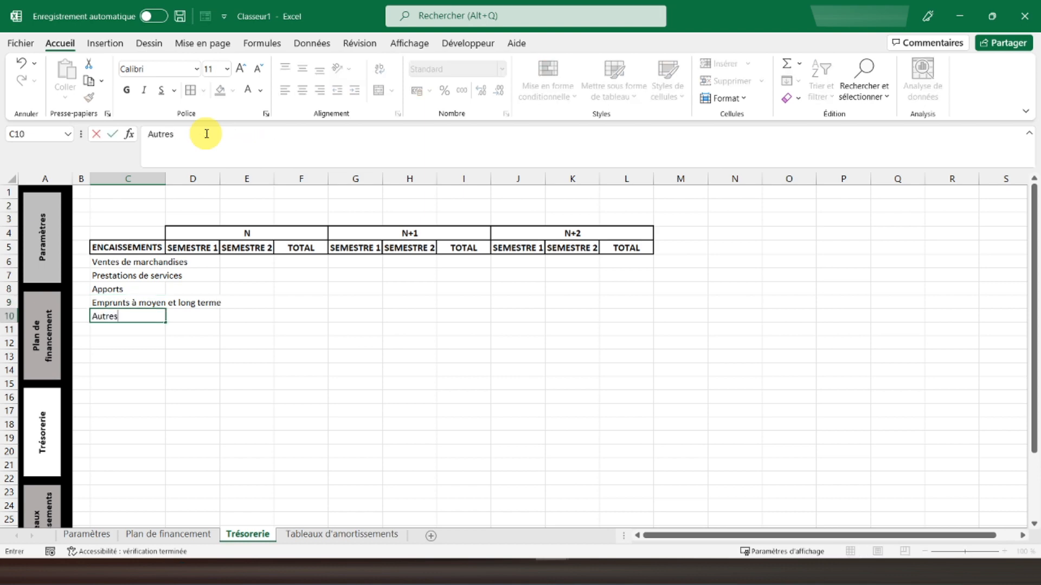
type(" encaissements")
key("Return")
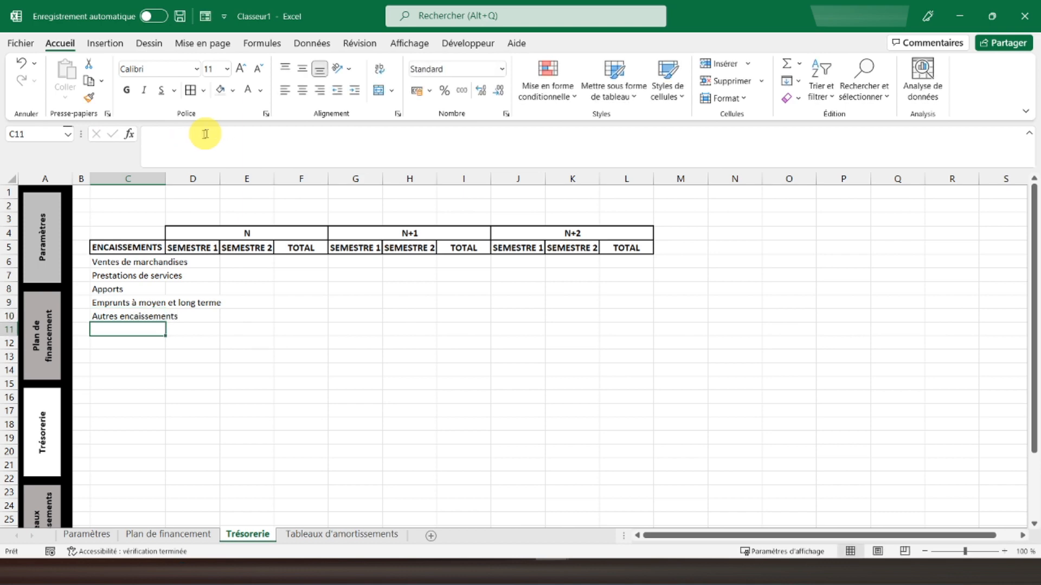
double_click(165, 179)
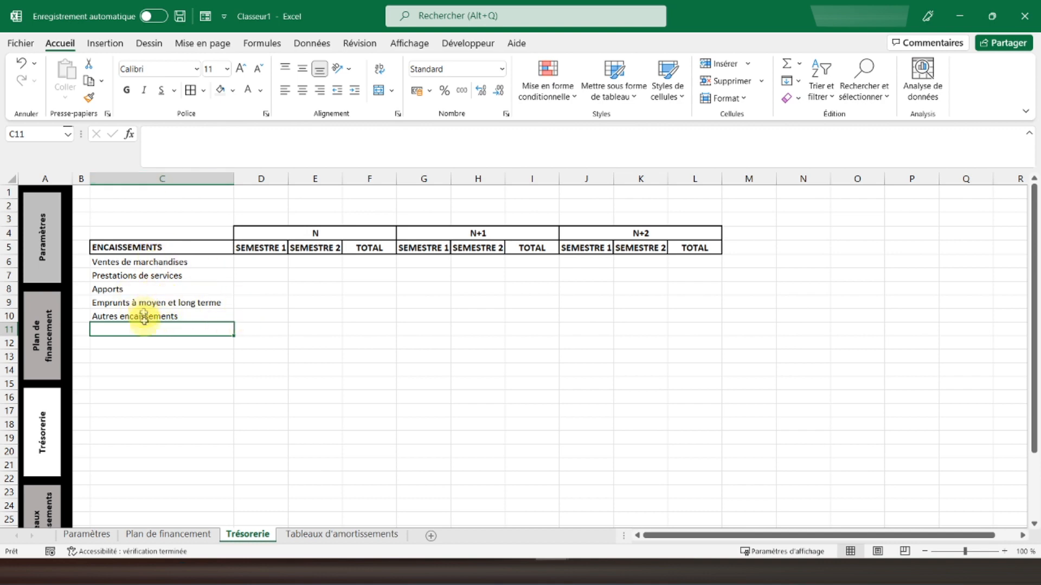
Copy the ENCAISSEMENTS heading from C5 into C11 and change the copy to TOTAL ENCAISSEMENTS.
left_click(140, 247)
key("ctrl+c")
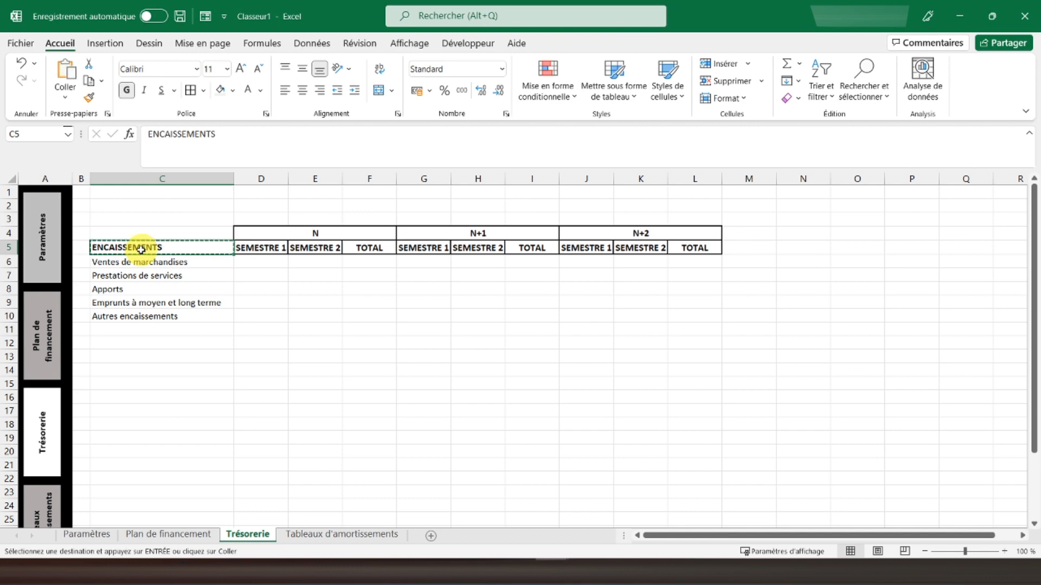
left_click(116, 329)
key("ctrl+v")
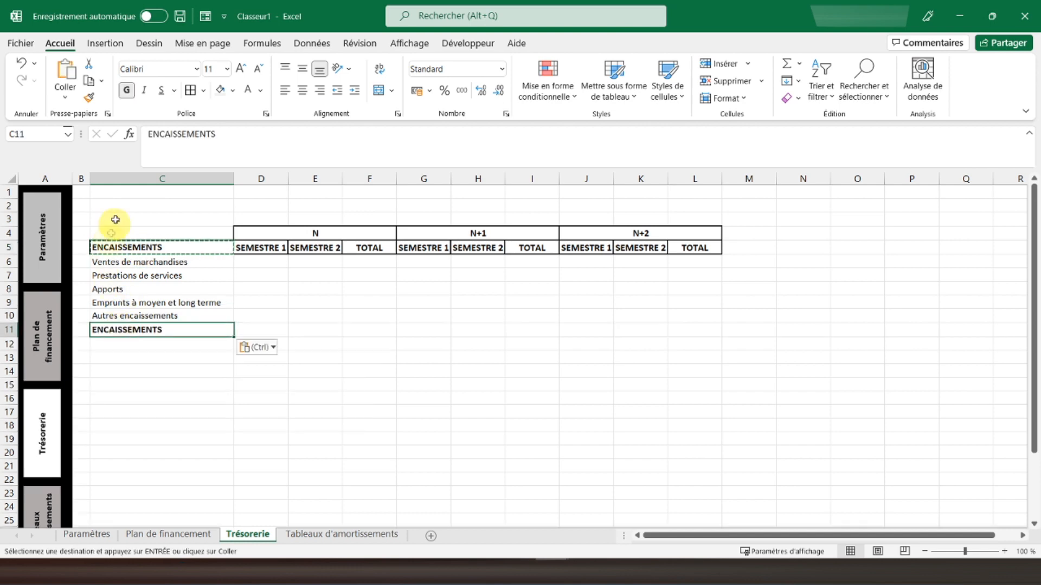
left_click(142, 135)
type("TOTAL")
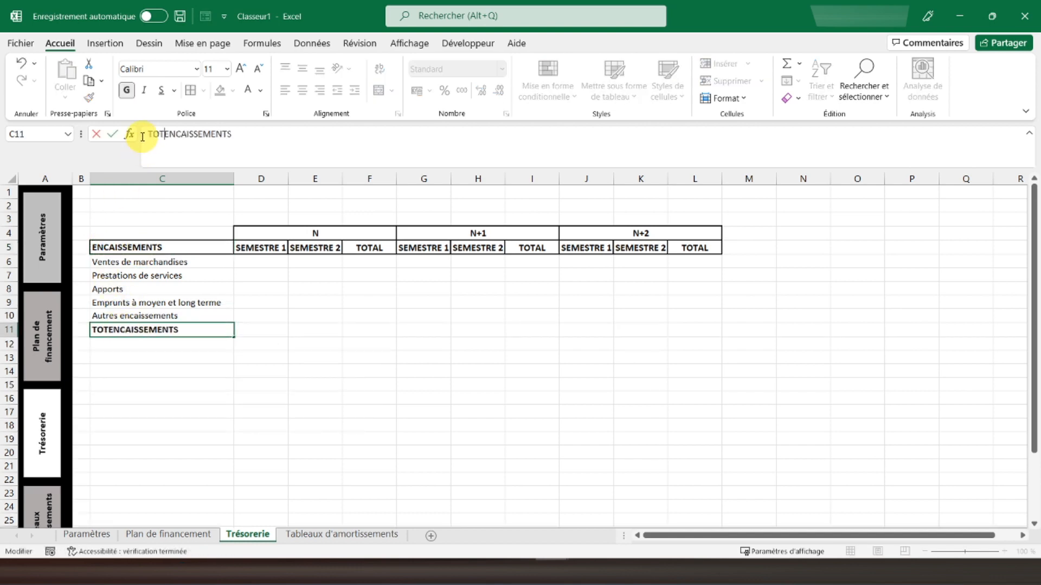
key("Return")
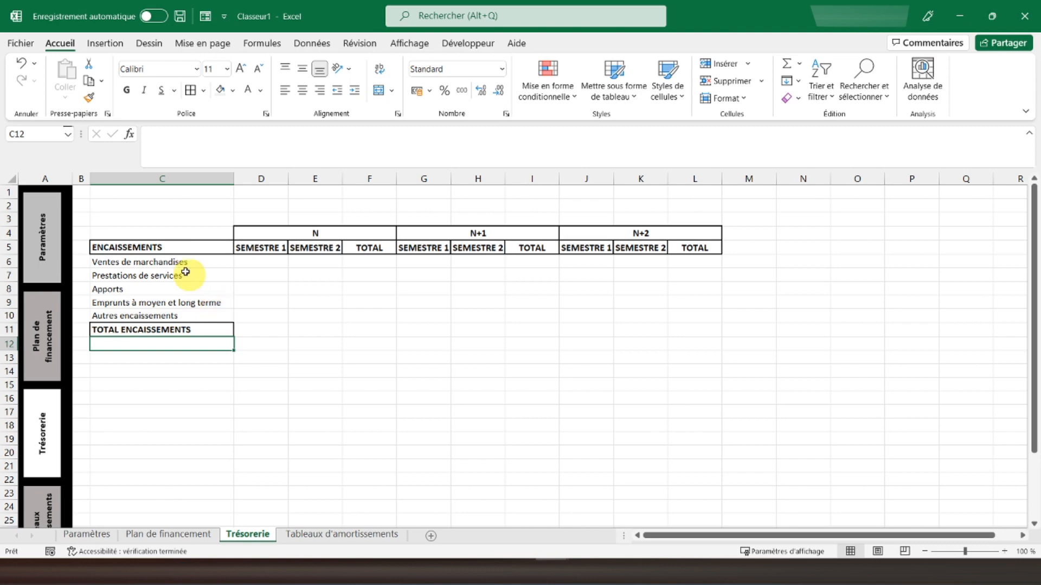
Copy the formatted C5 heading into C12 and replace its text with DECAISSEMENTS.
left_click(181, 246)
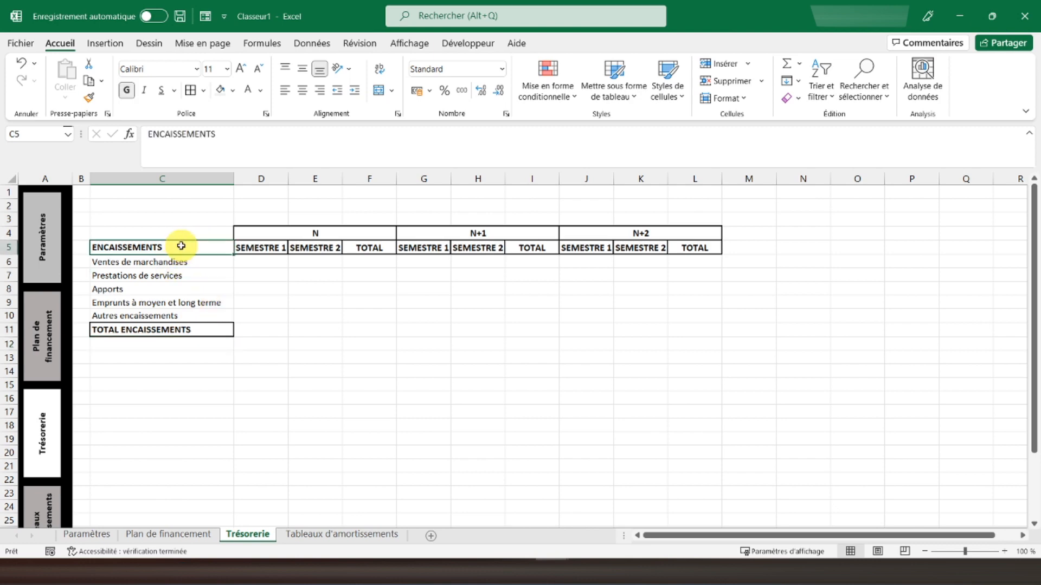
key("ctrl+c")
left_click(166, 344)
key("ctrl+v")
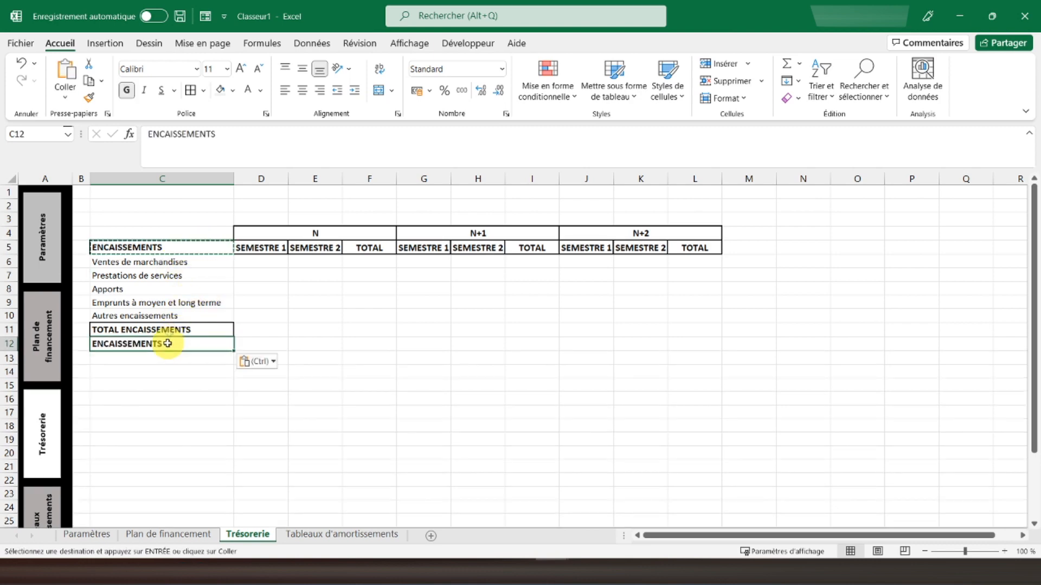
type("DECAISSEMENT")
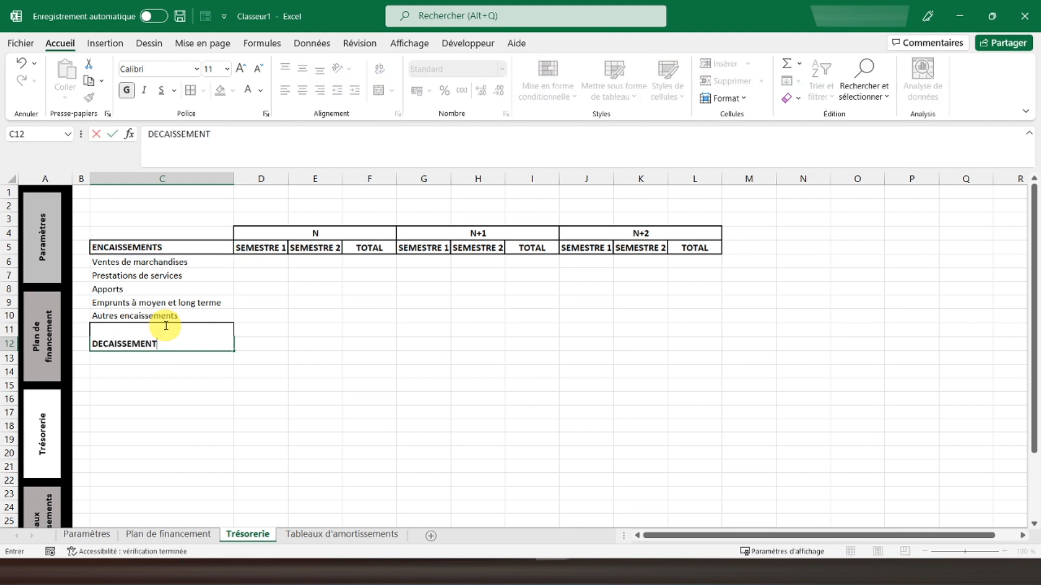
type("S")
key("Return")
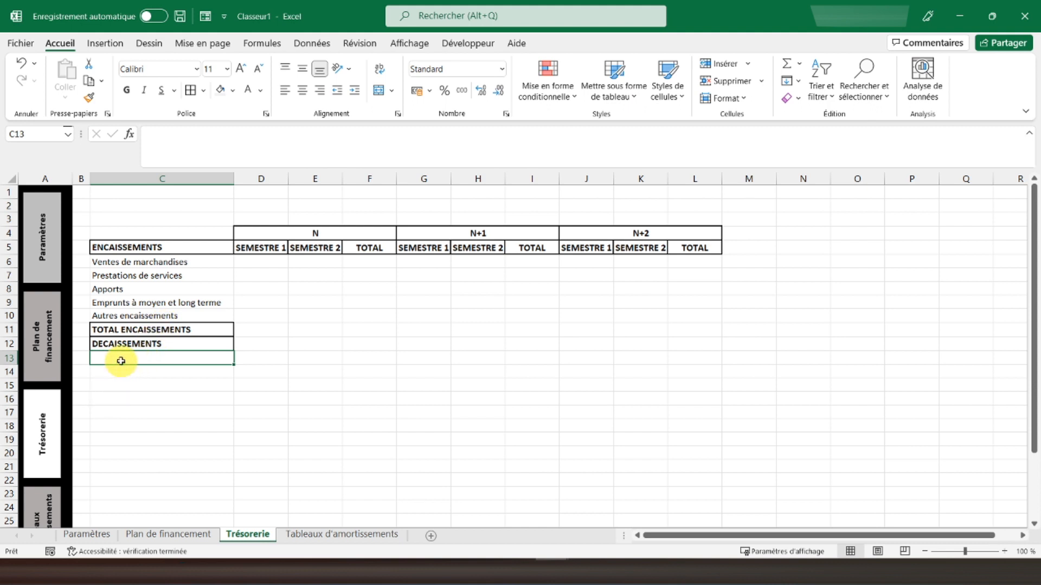
Enter the DECAISSEMENTS row labels Achats de marchandises in C13, Eau in C14 and Electricité in C15.
type("Achats de marchandises")
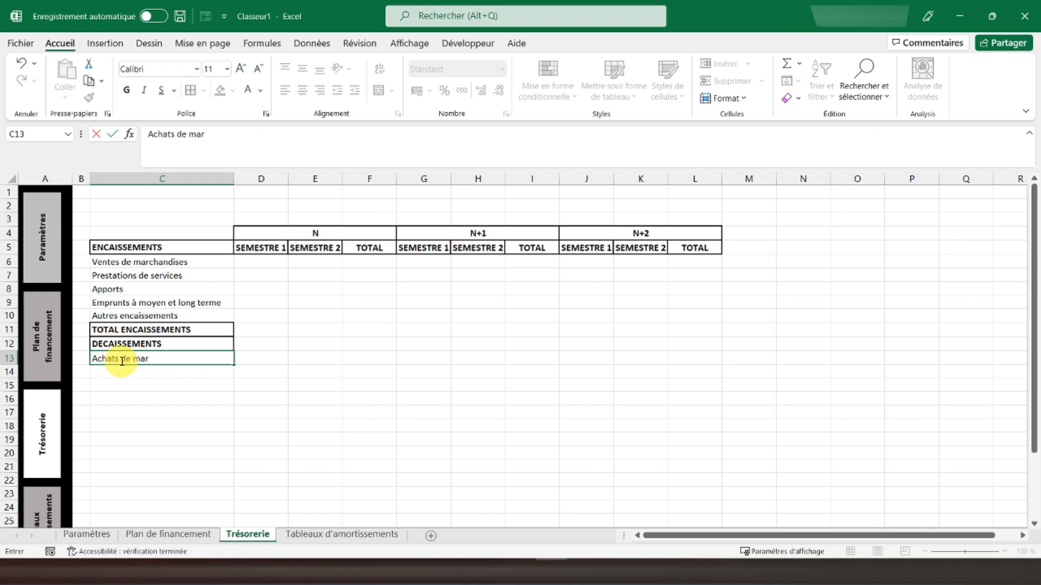
key("Return")
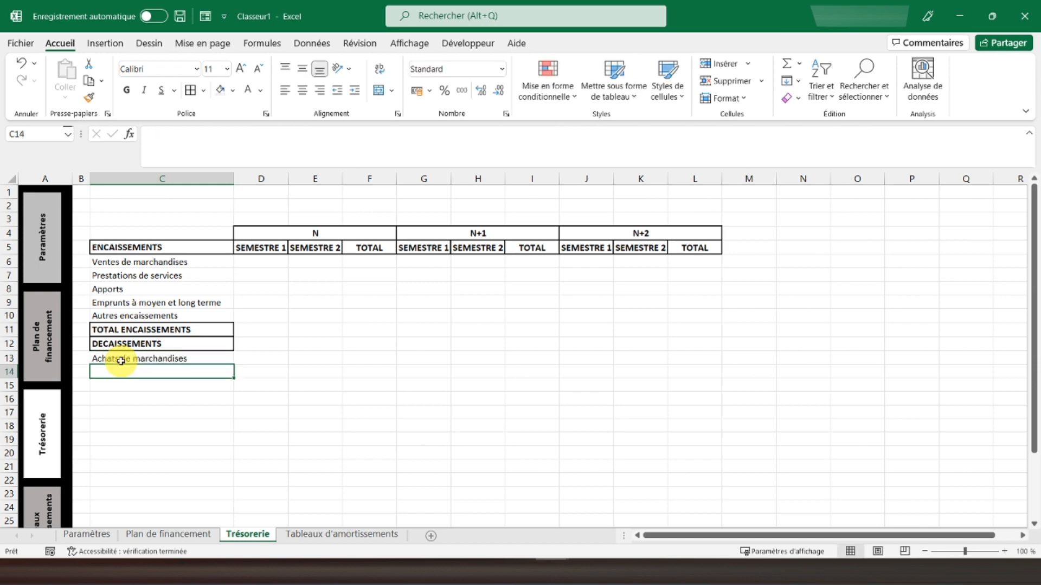
type("Eau")
key("Return")
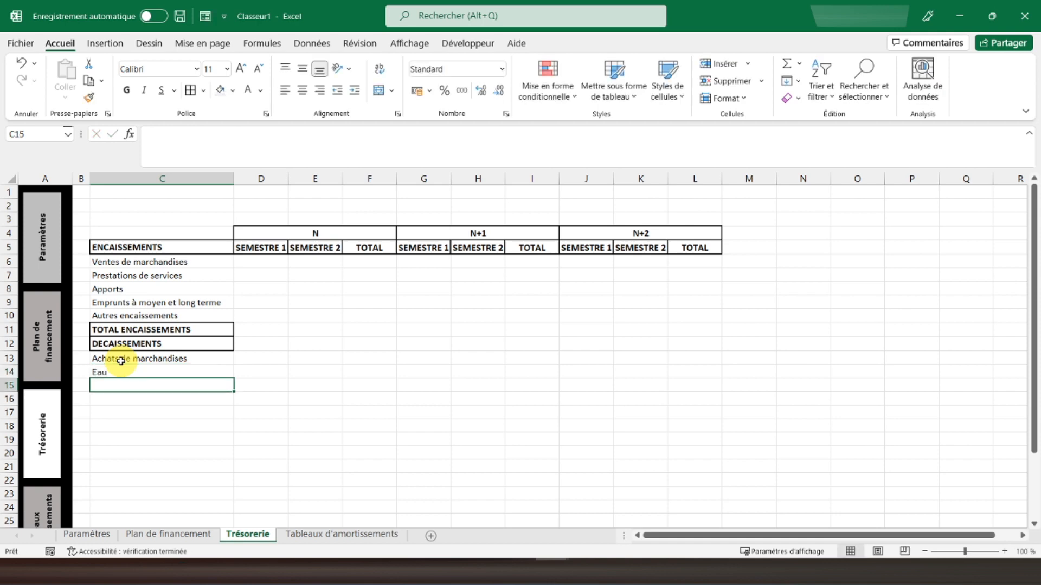
type("Ele")
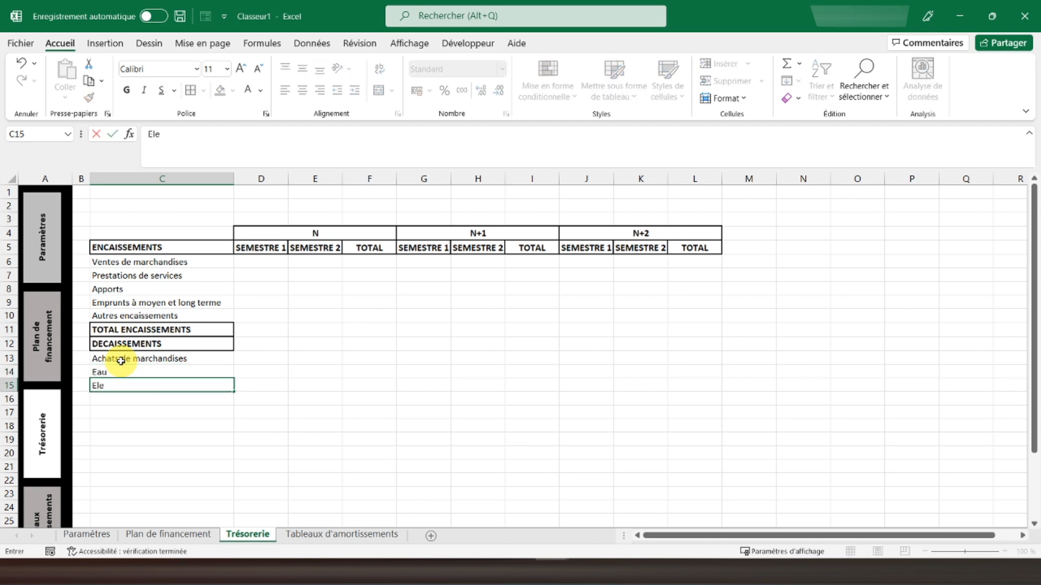
type("ctricité")
key("Return")
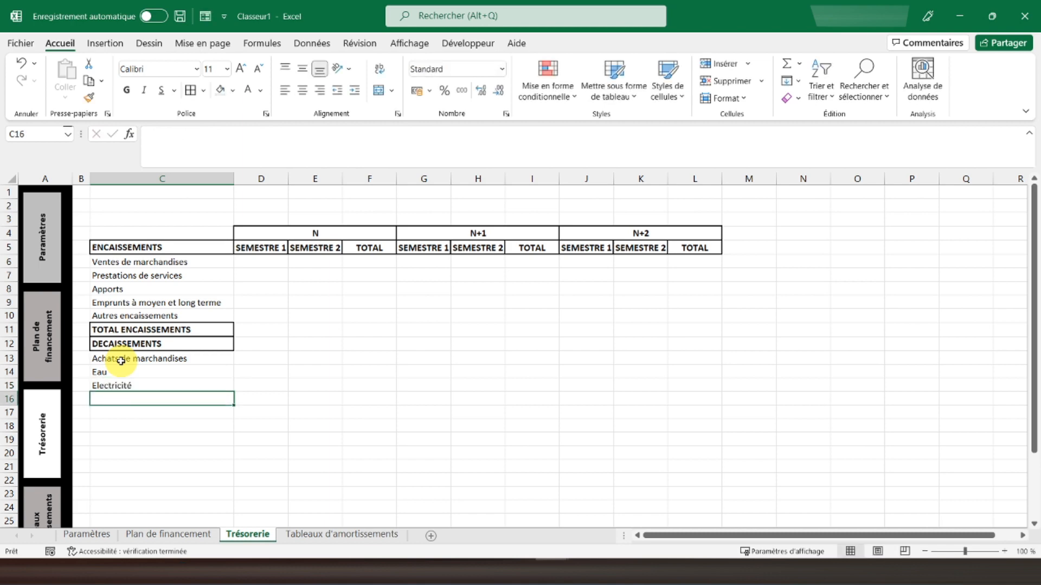
Add the row labels Fournitures in C16, Assurances in C17 and Documentation in C18.
type("Fournitures")
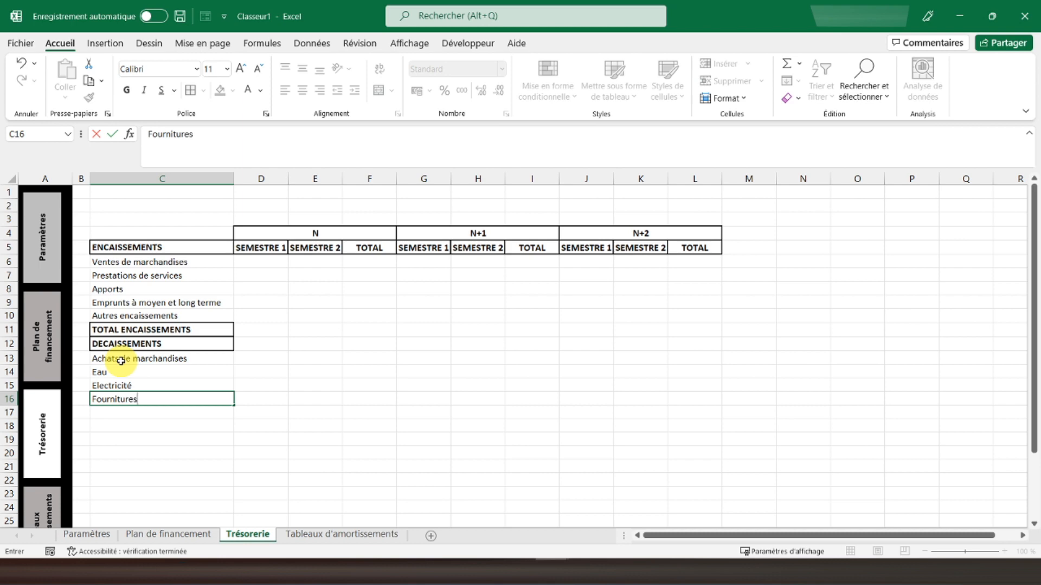
key("Return")
type("Ass")
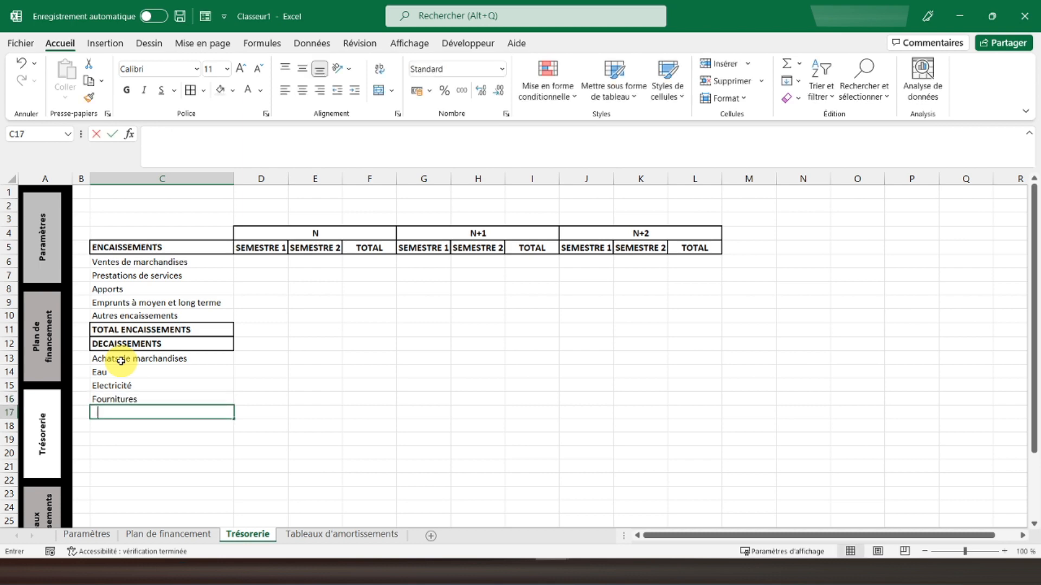
type("urances")
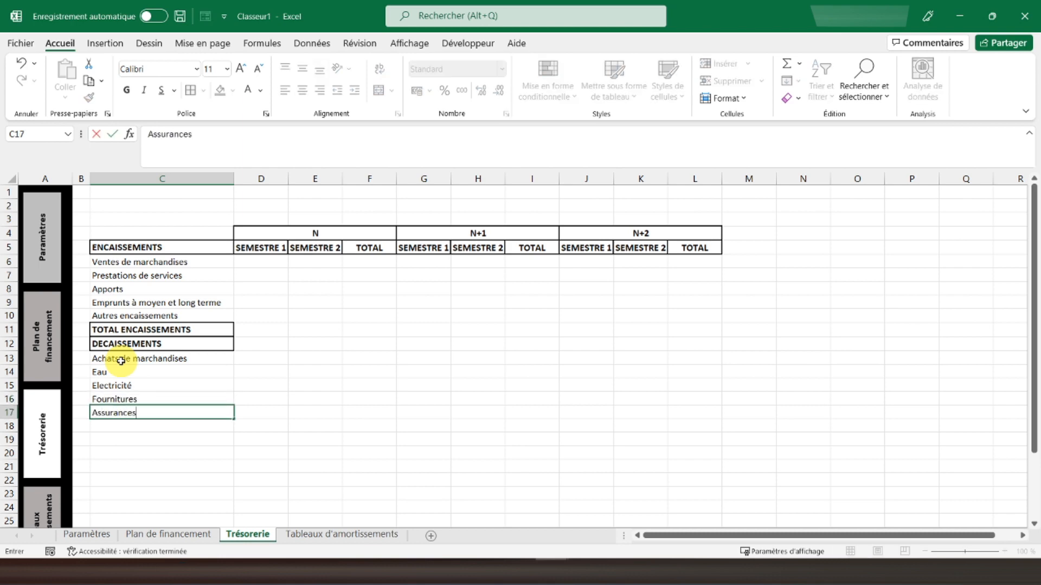
key("Return")
type("Documentation")
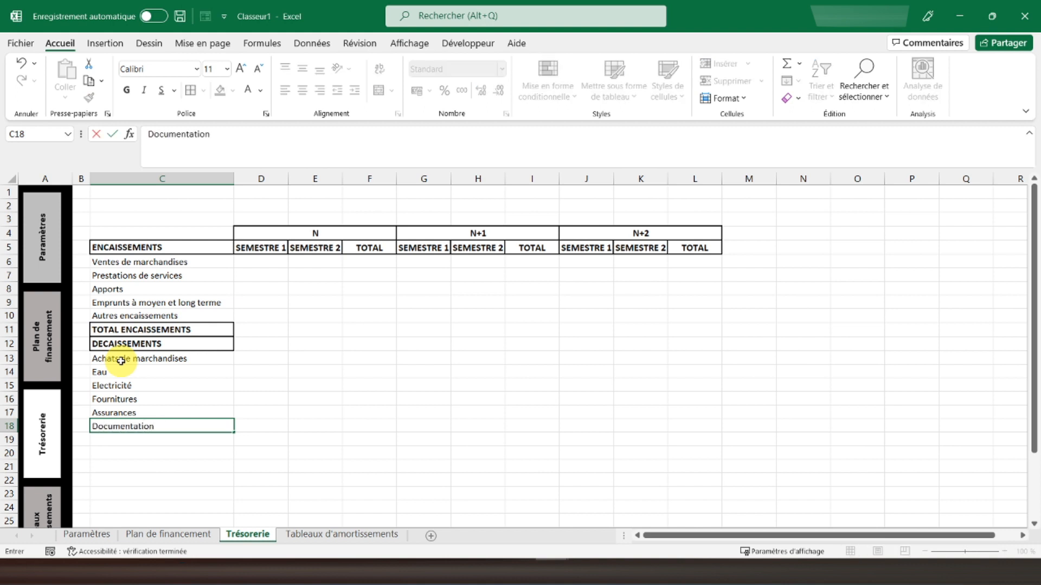
key("Return")
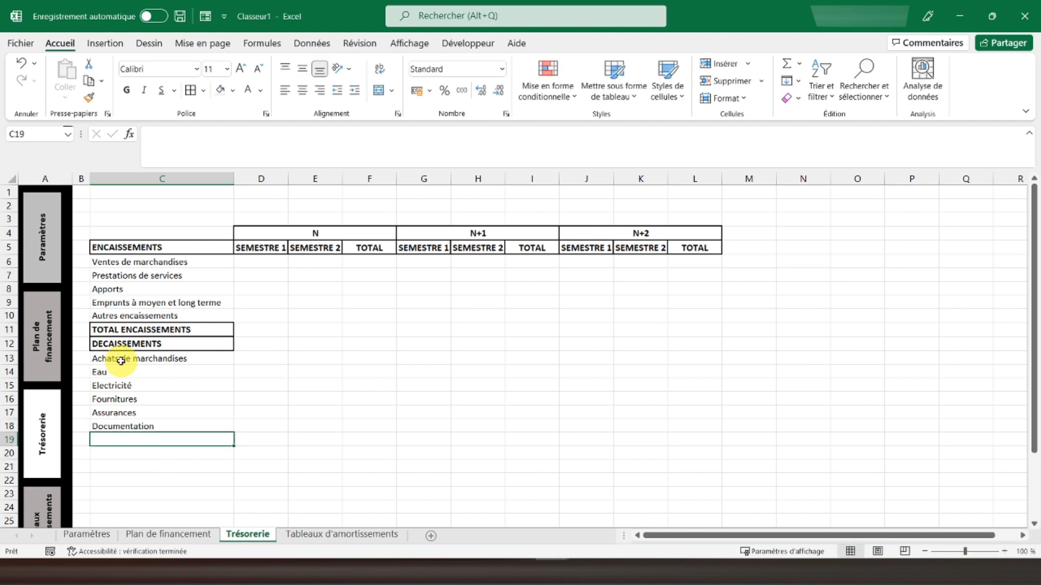
Add the row labels Affranchissements in C19, Téléphone in C20 and Internet in C21.
type("Affranchissement")
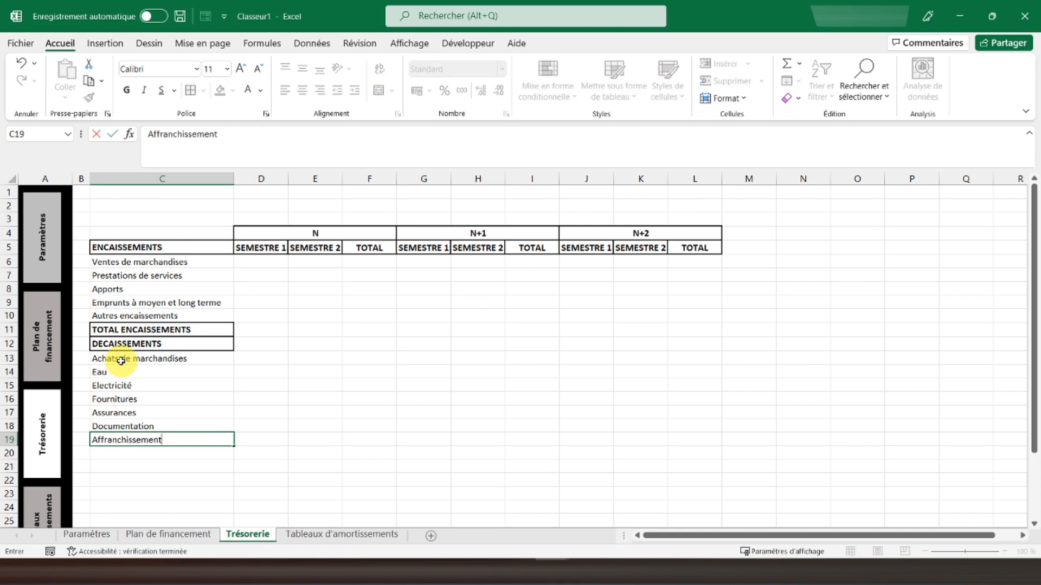
type("s")
key("Return")
type("Téléphone")
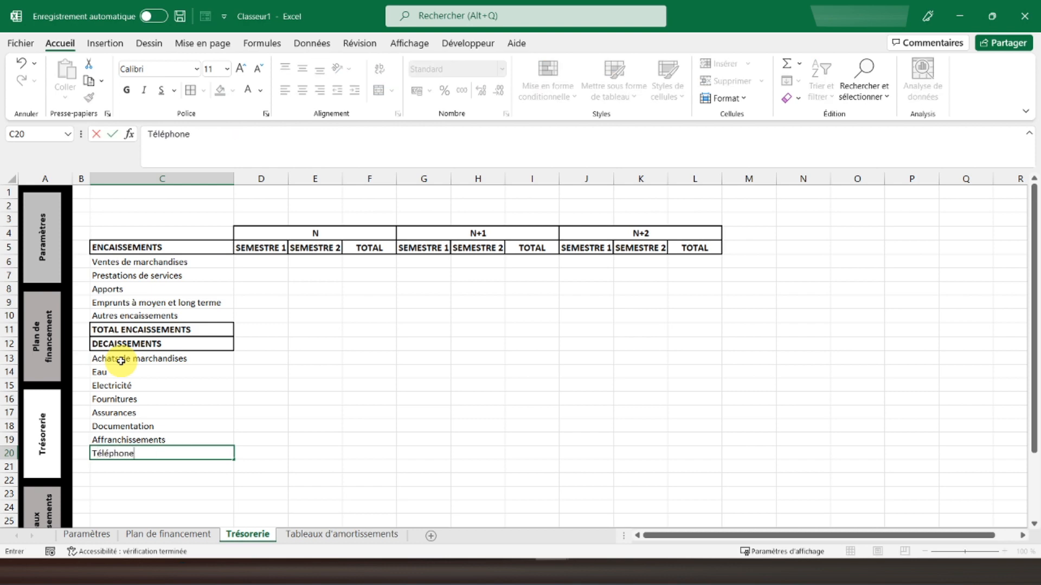
key("Return")
type("Internet")
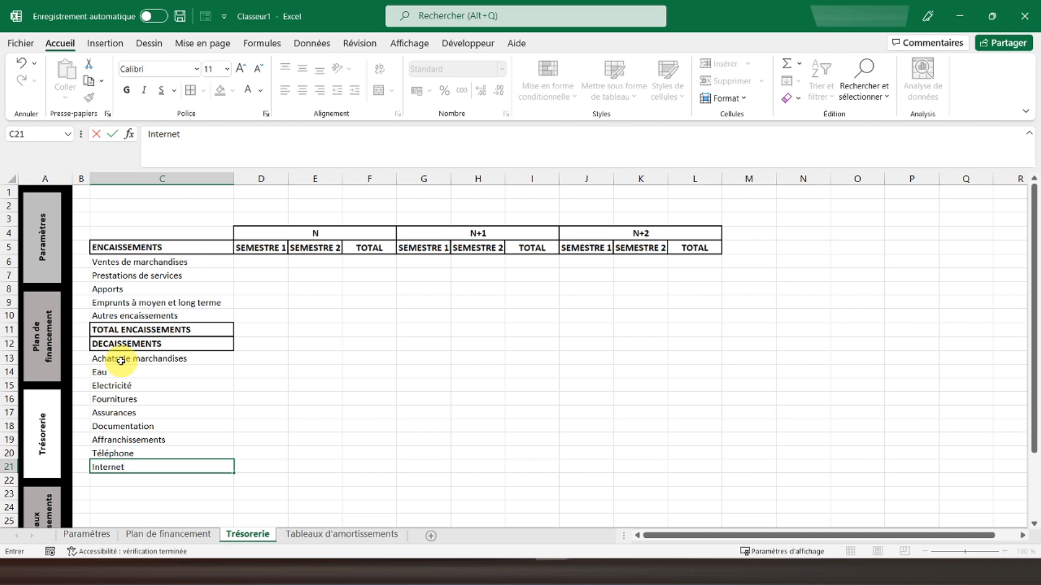
key("Return")
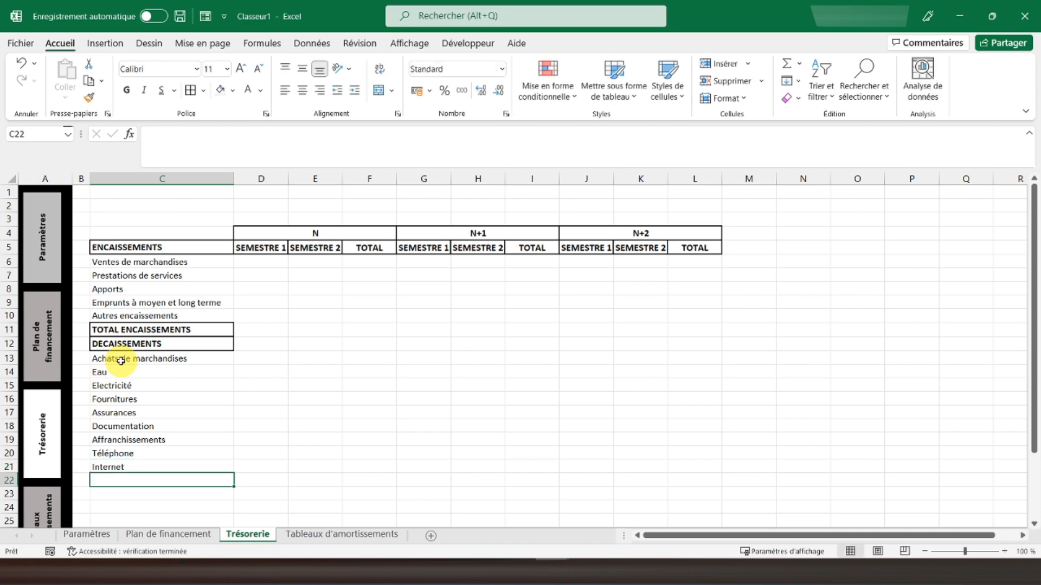
Add the row labels Frais de transport in C22, Emballages in C23 and Divers in C24.
type("Frais de transport")
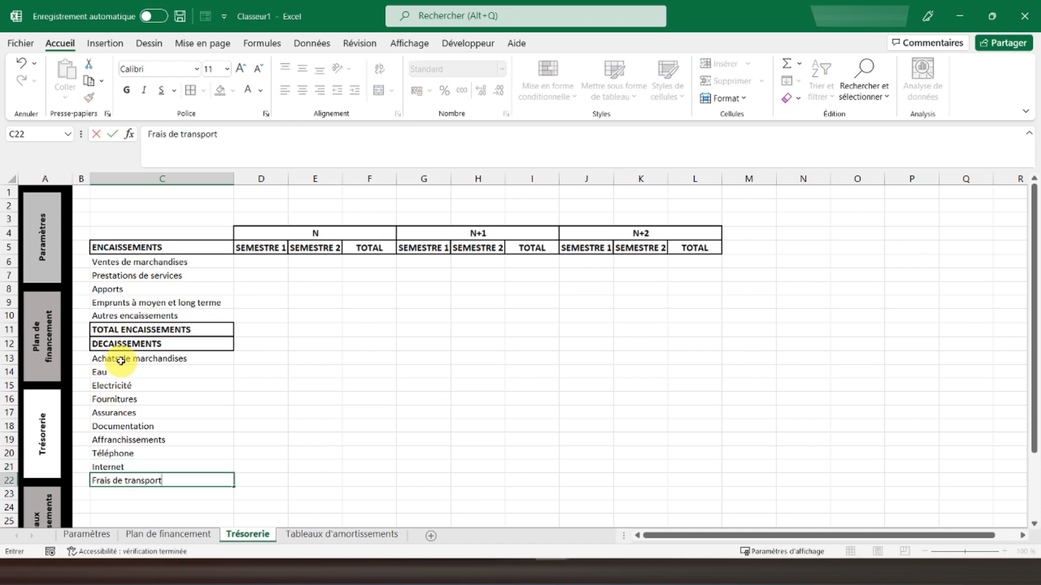
key("Return")
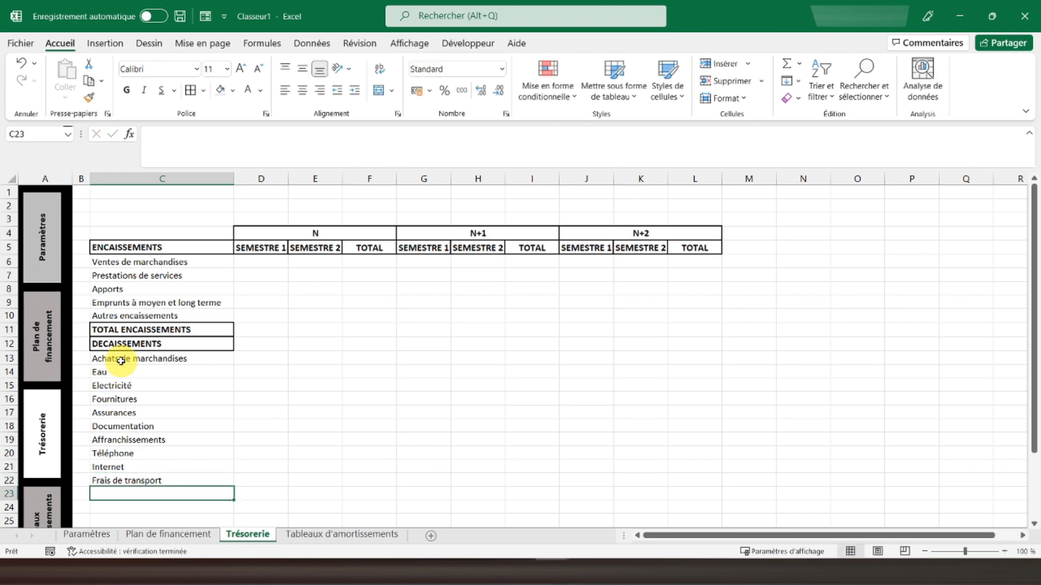
type("Emballage")
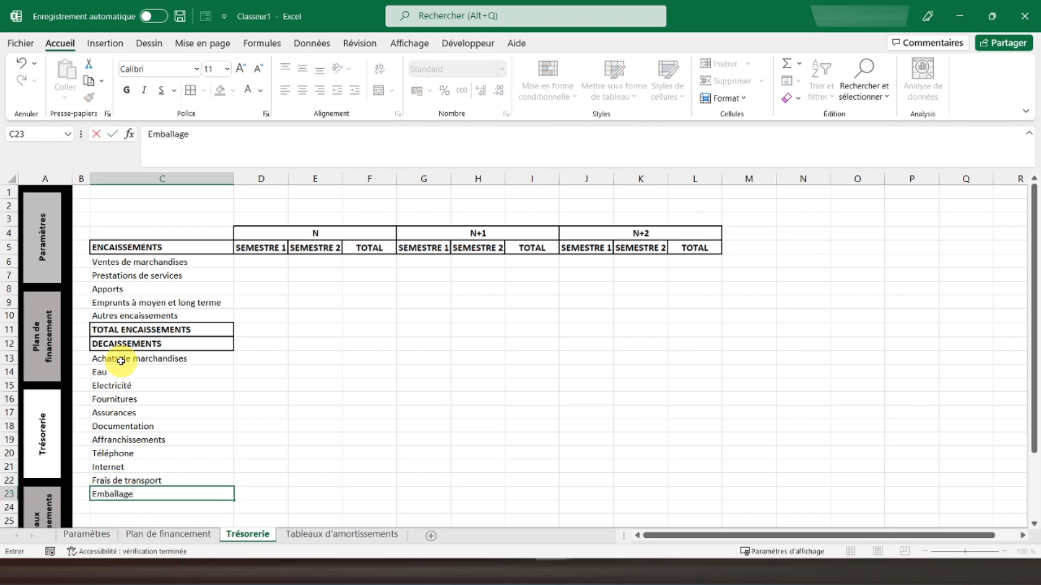
type("s")
key("Return")
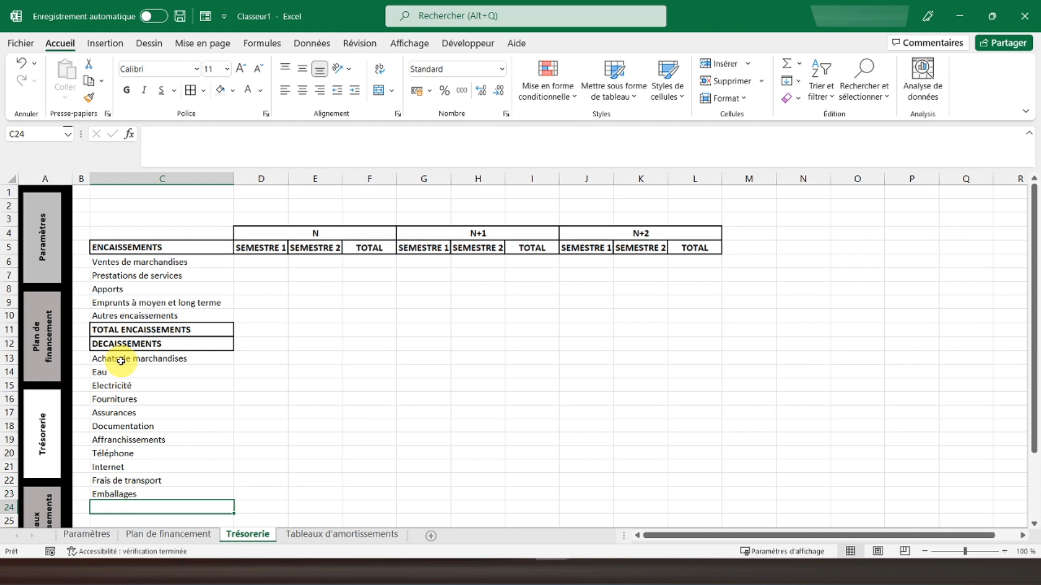
type("Divers")
key("Return")
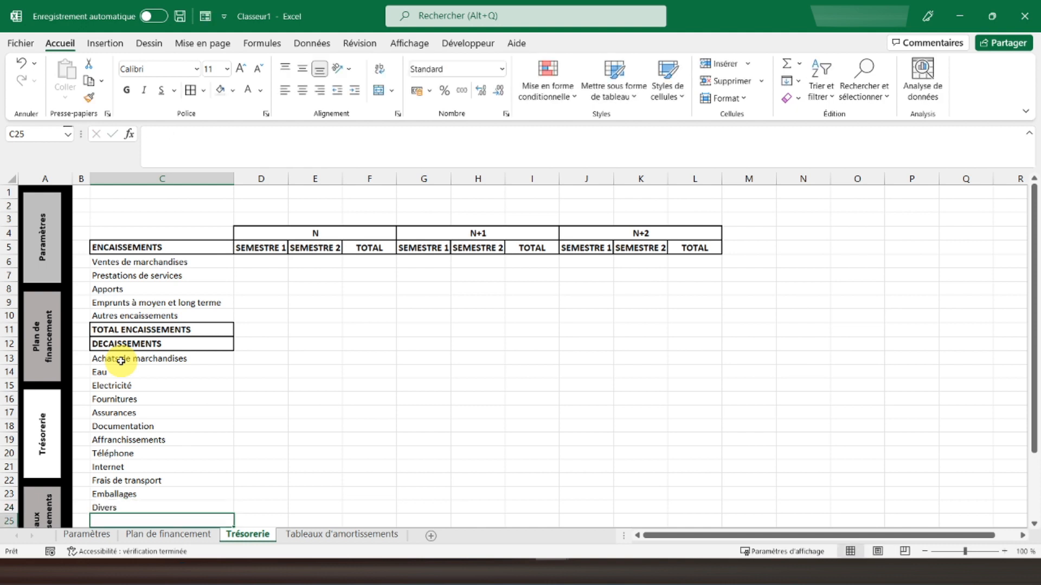
Enter the investment labels Logiciels, Véhicule, Matériel informatique and Autres investissements in C25 through C28.
type("Logiciels")
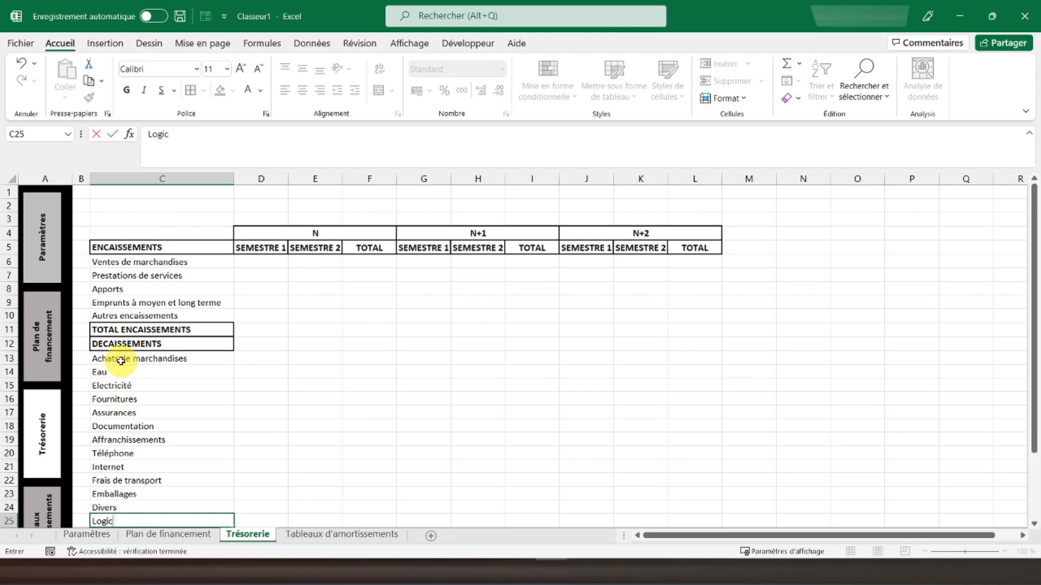
key("Return")
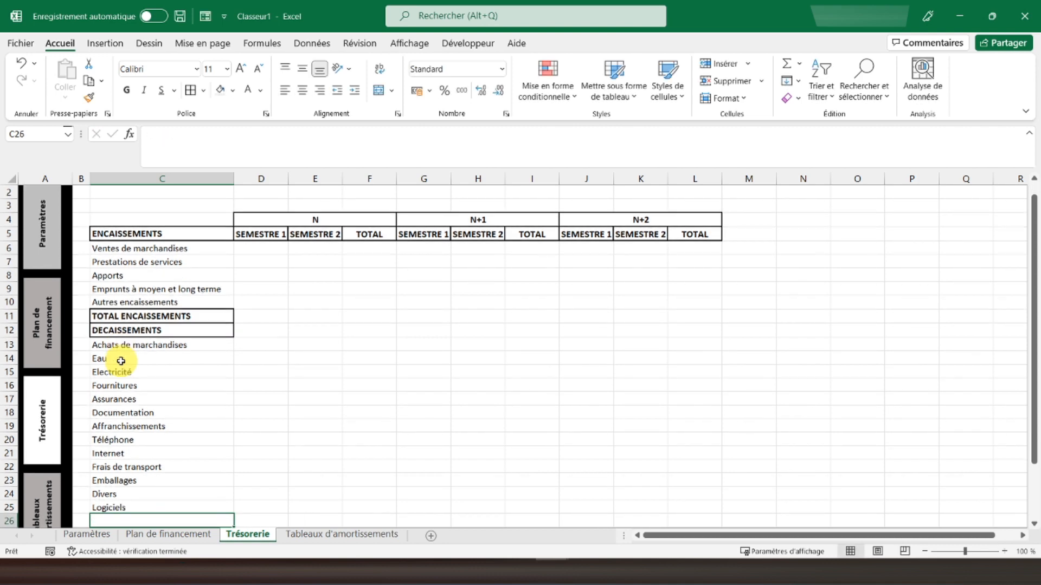
type("Véh")
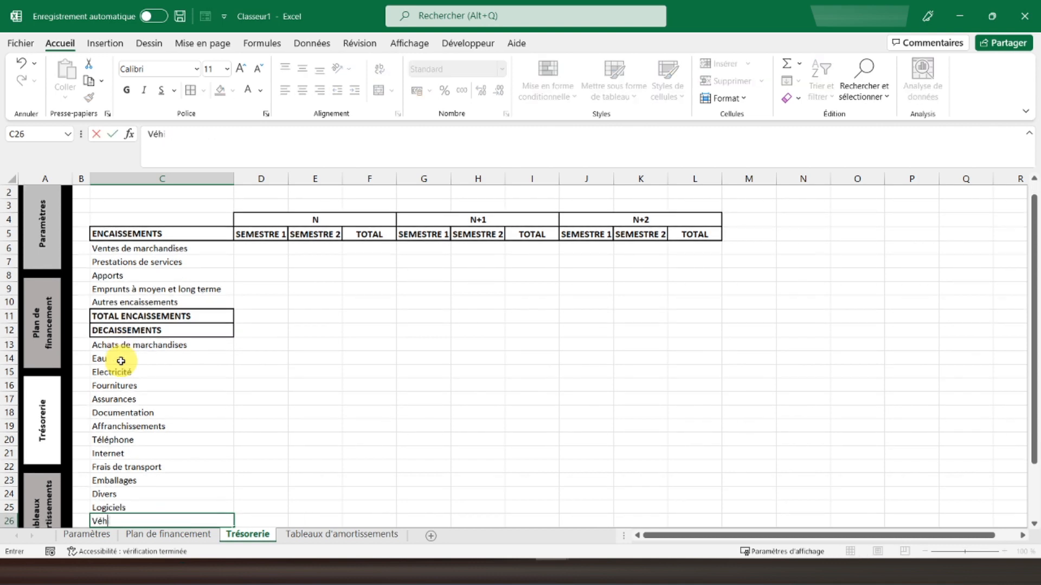
type("icule")
key("Return")
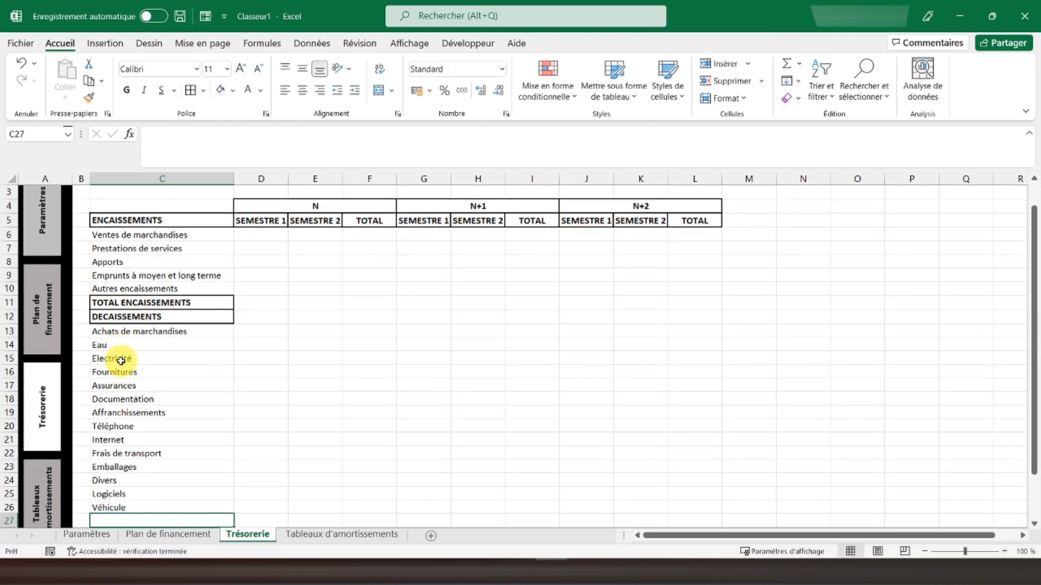
type("Matériel informatique")
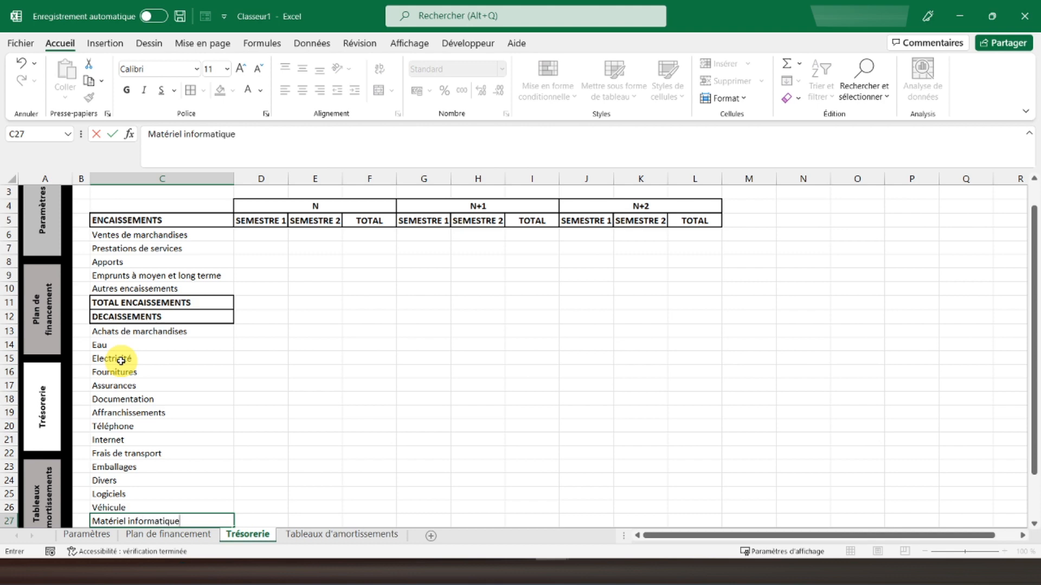
key("Return")
type("Autres investissements")
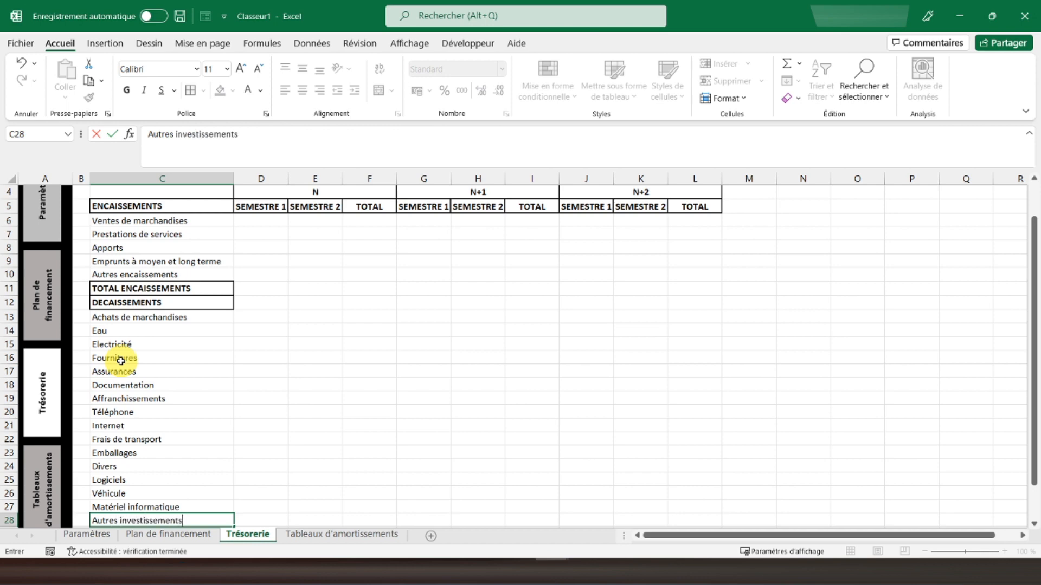
key("Return")
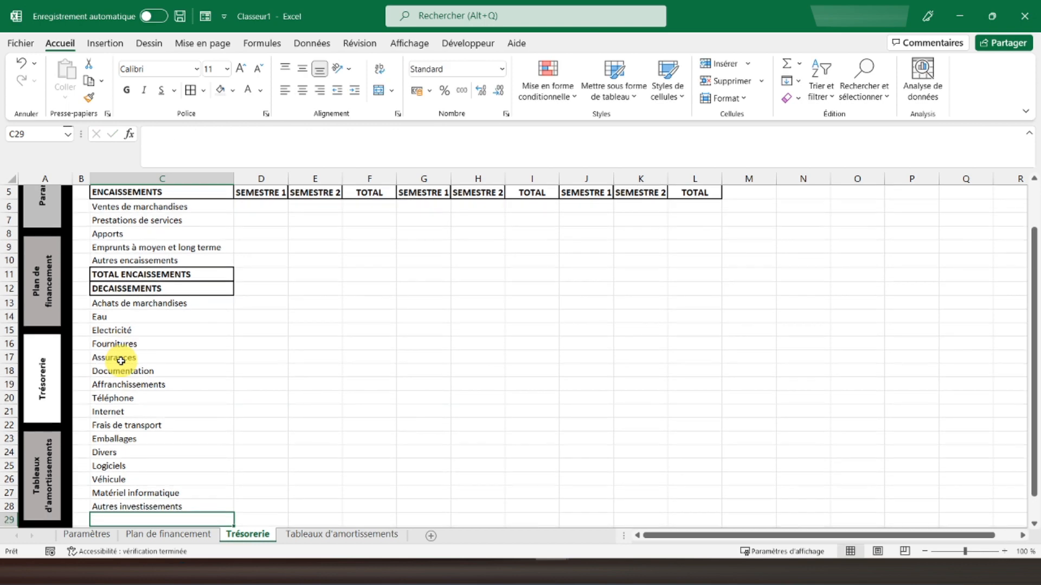
Enter Charges fiscales in C29 and Remboursements d'emprunts in C30.
type("Charges fiscale")
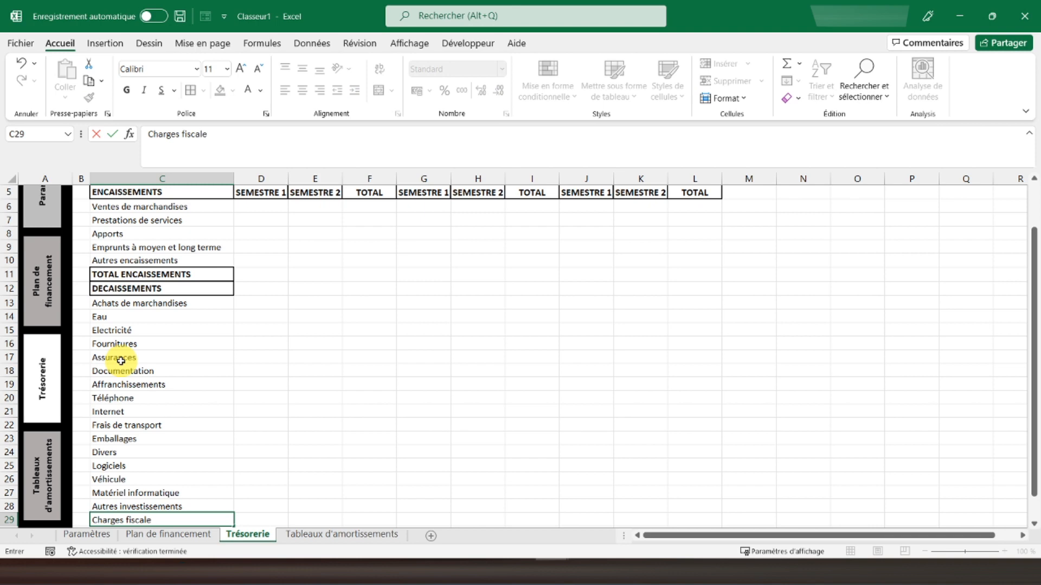
type("s")
key("Return")
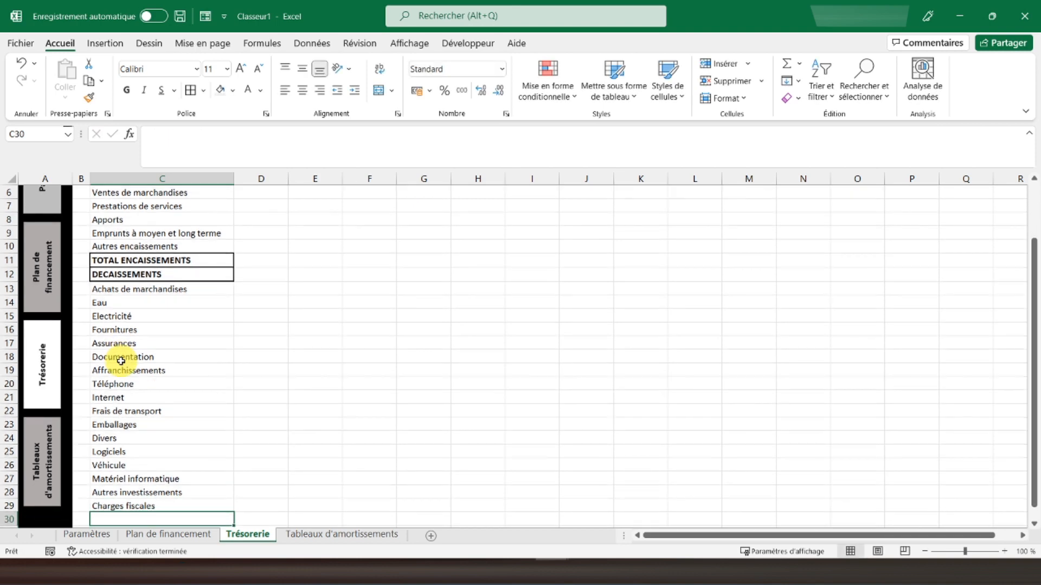
type("Re")
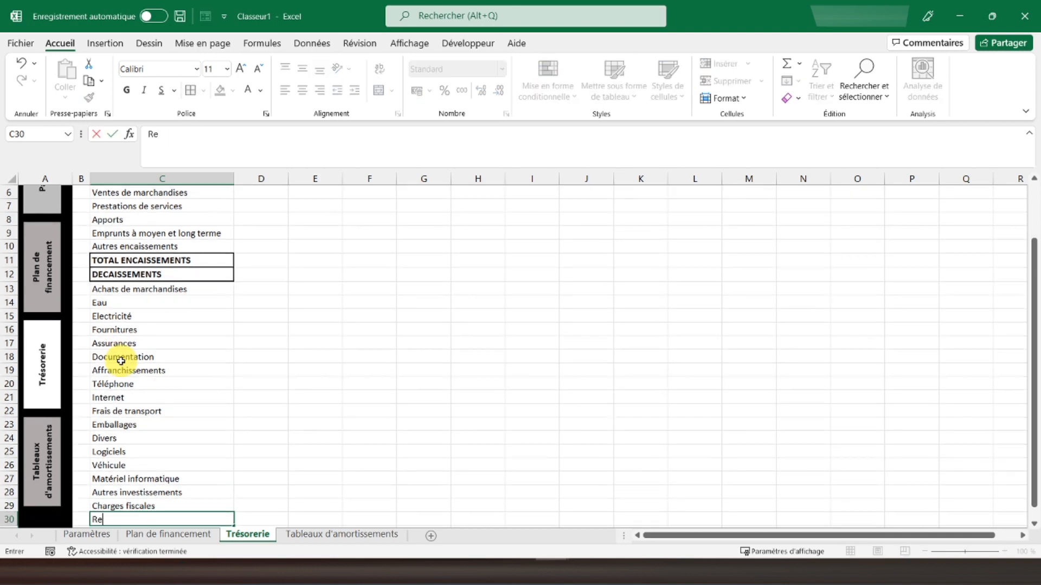
type("mboursemen")
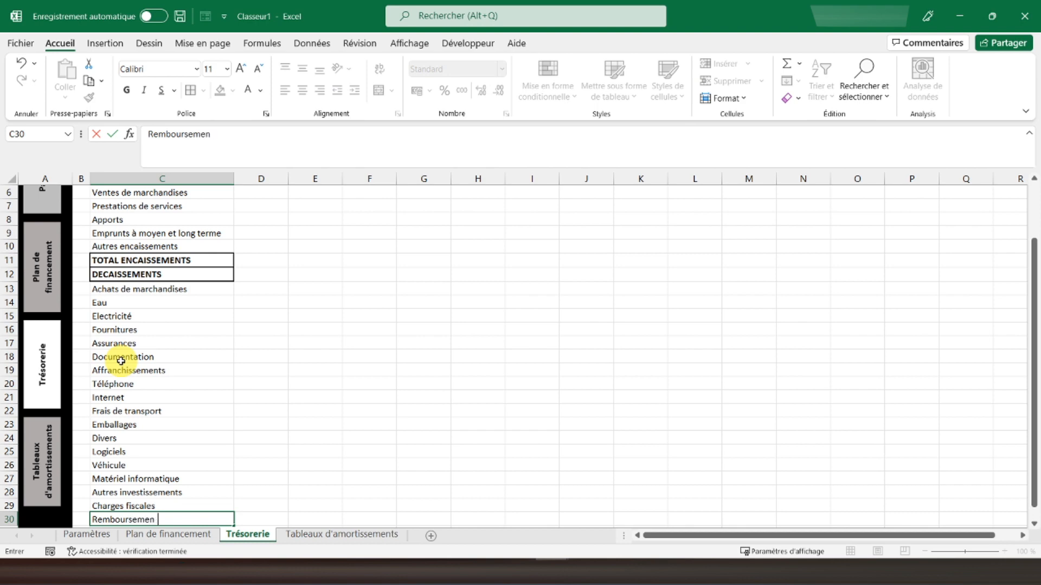
type("ts d'emprunt")
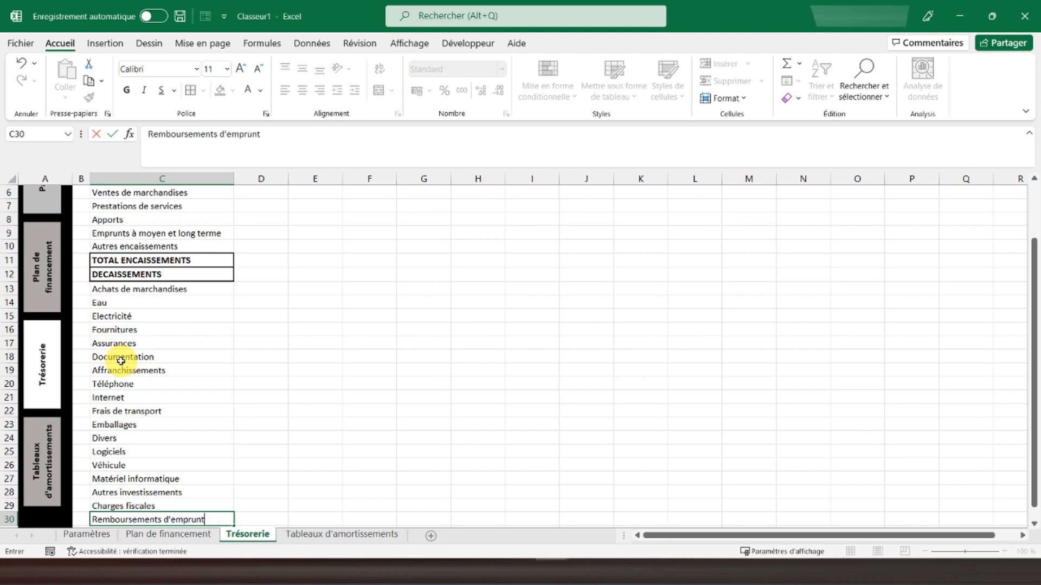
type("s")
key("Return")
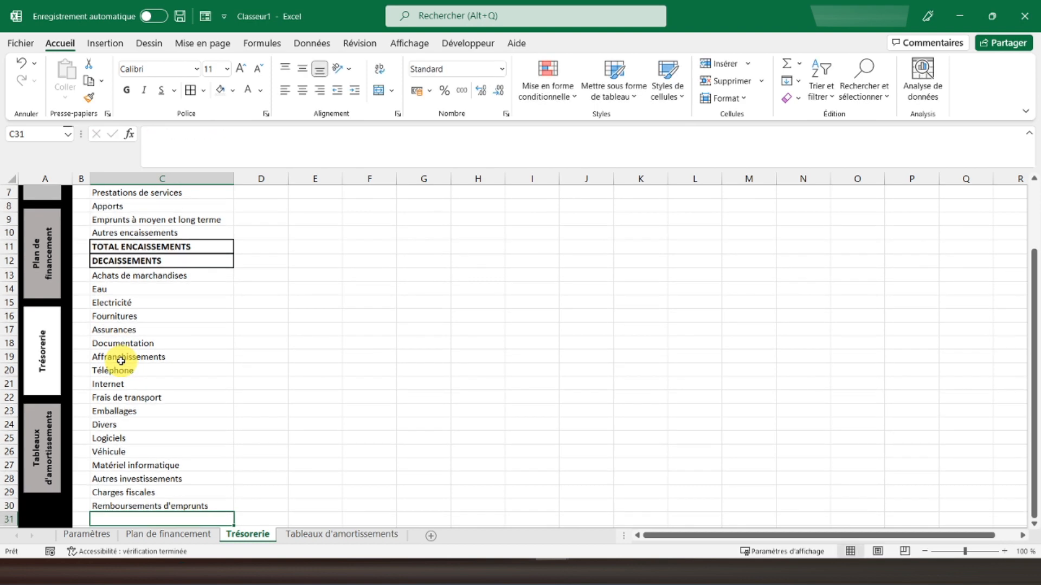
Copy the formatted DECAISSEMENTS heading from C12 into C31, below the last disbursement label.
left_click(162, 262)
key("ctrl+c")
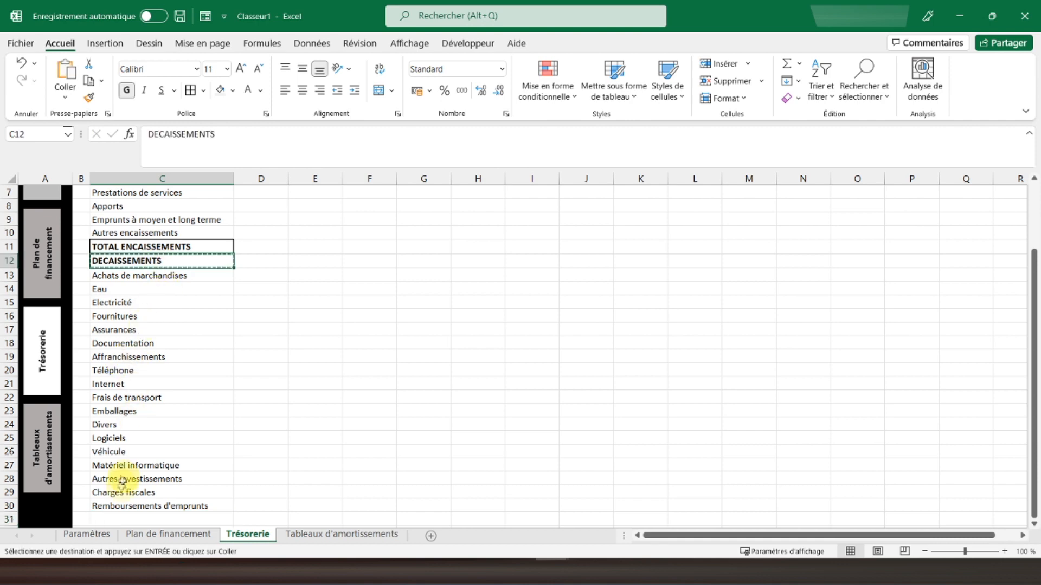
left_click(141, 517)
key("ctrl+v")
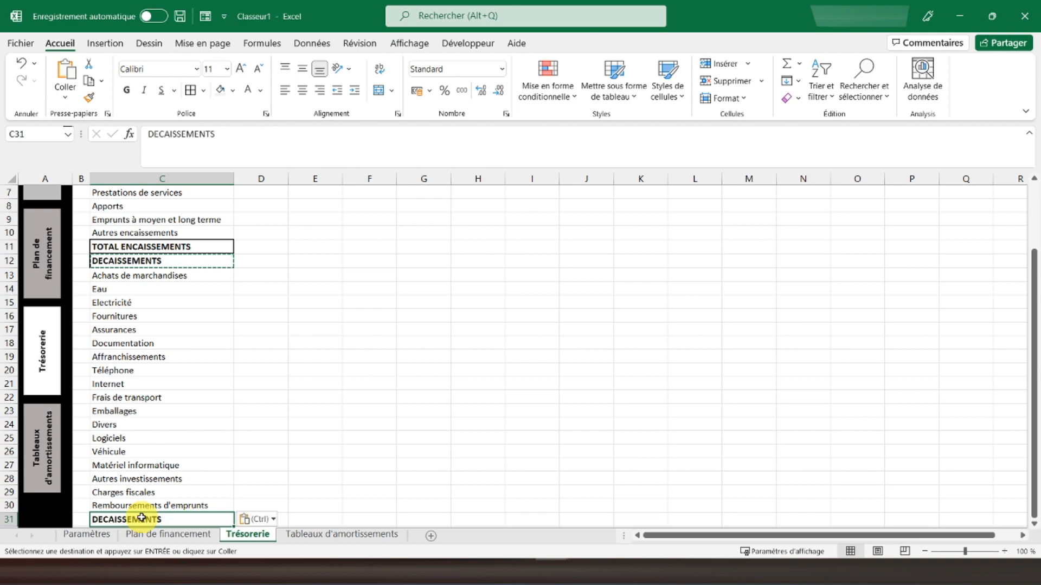
scroll(139, 516, "down", 1)
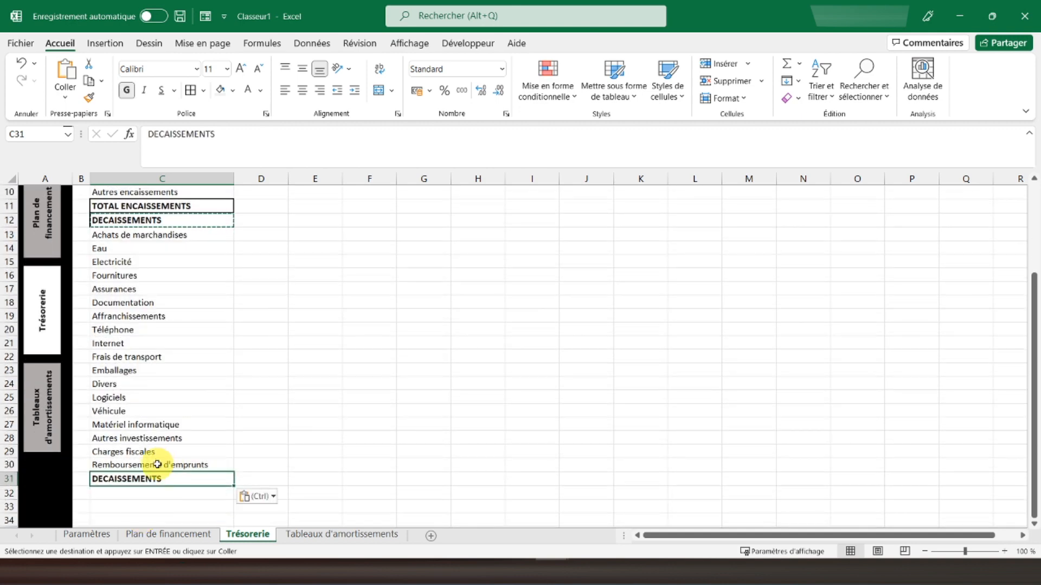
Change the copied heading in C31 to TOTAL DECAISSEMENTS.
left_click(147, 139)
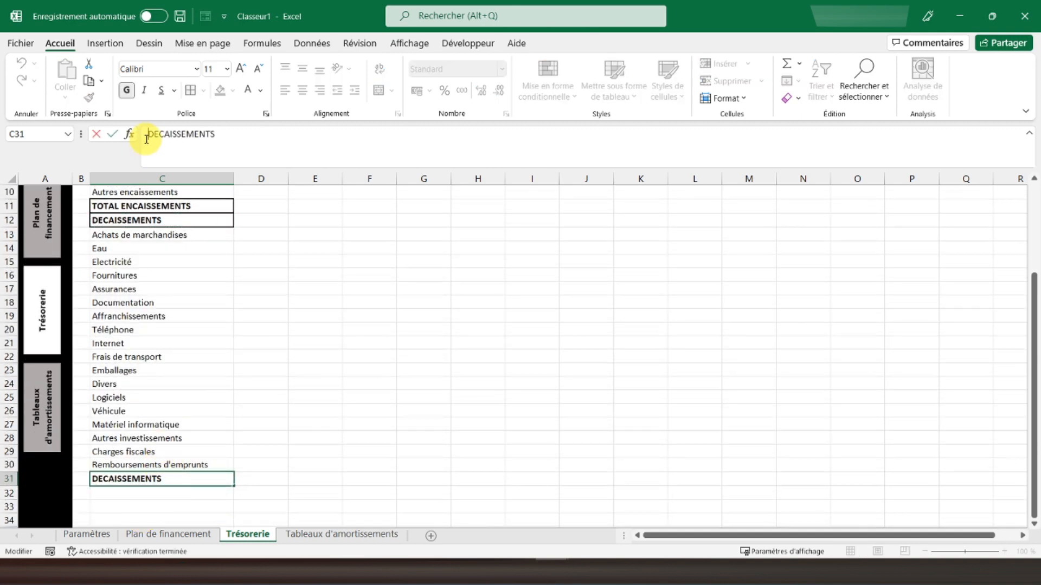
type("TOTAL")
key("Return")
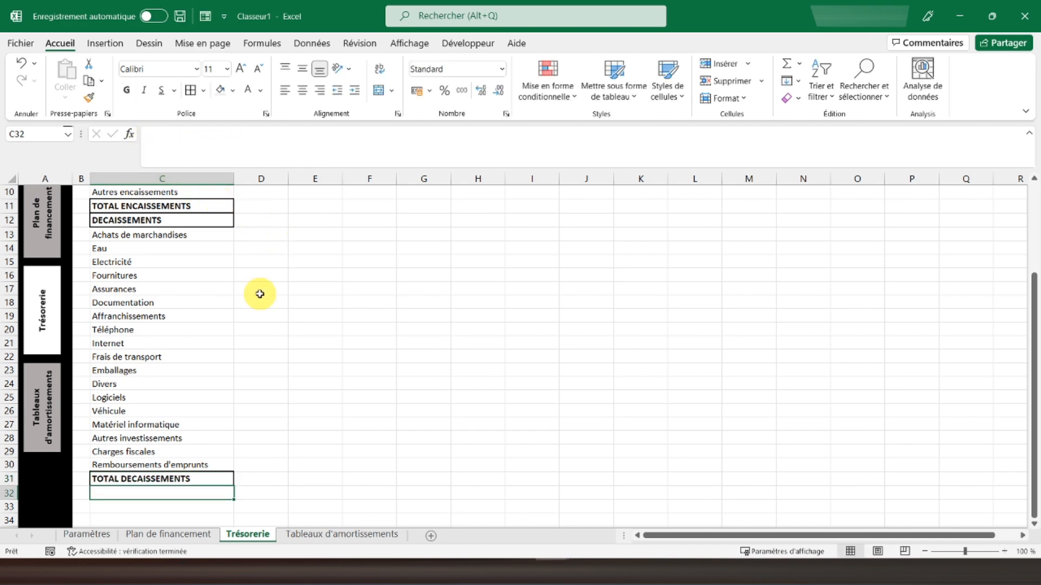
Copy the formatted TOTAL DECAISSEMENTS cell into C32 and replace its text with SOLDE.
left_click(145, 480)
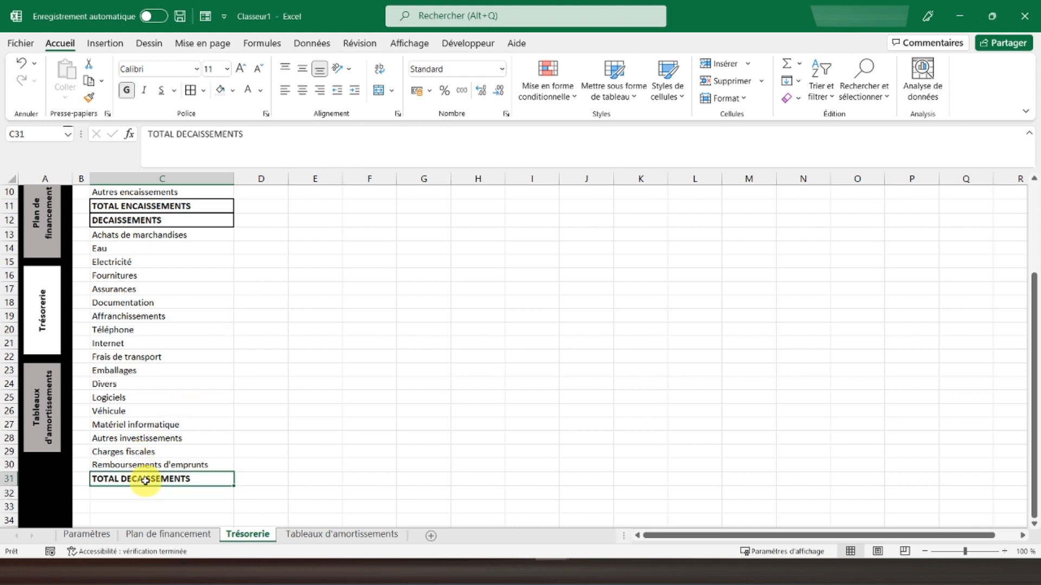
key("ctrl+c")
left_click(142, 494)
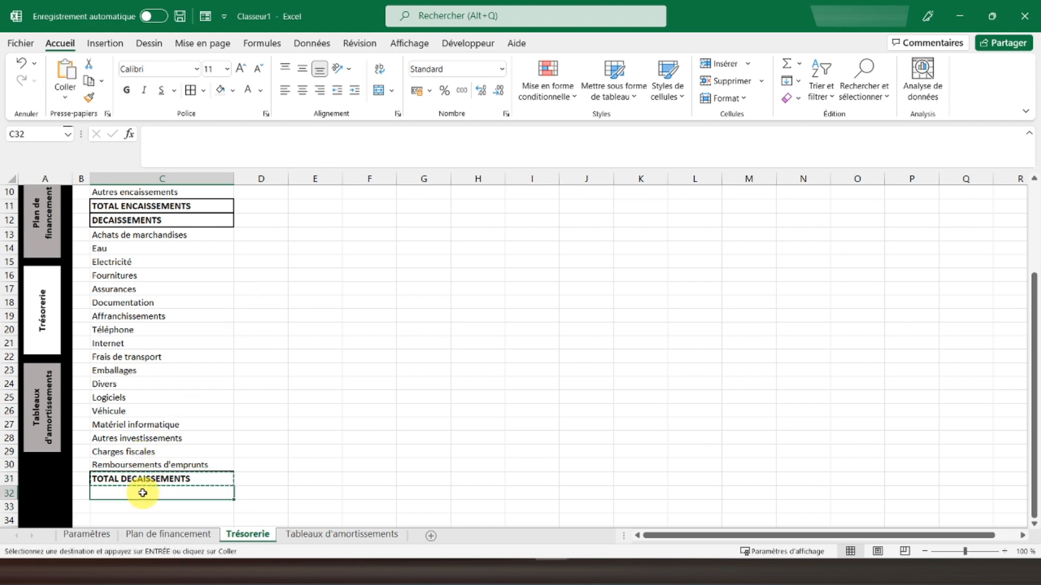
key("ctrl+v")
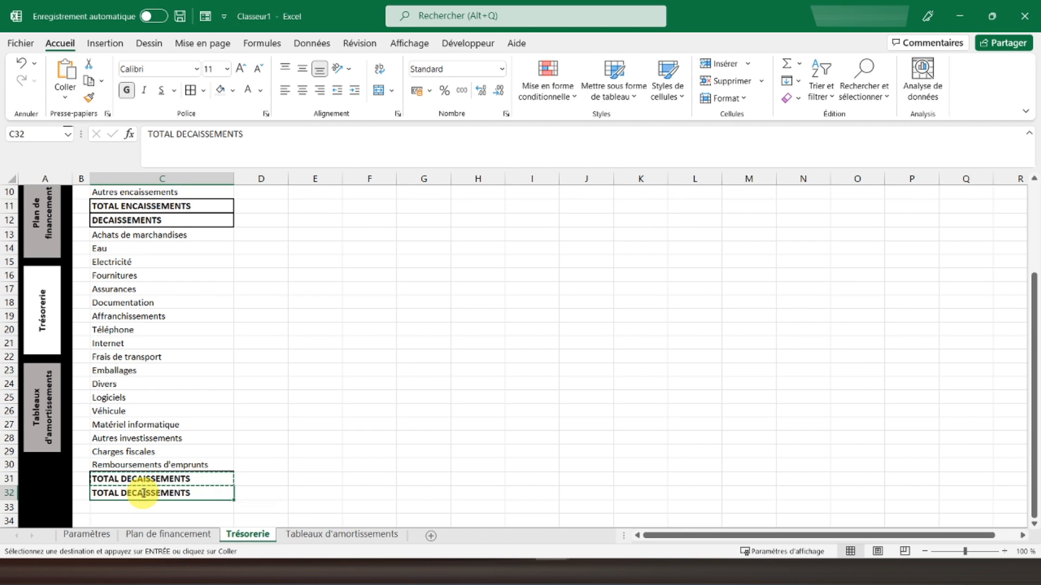
type("SOLDE")
key("Return")
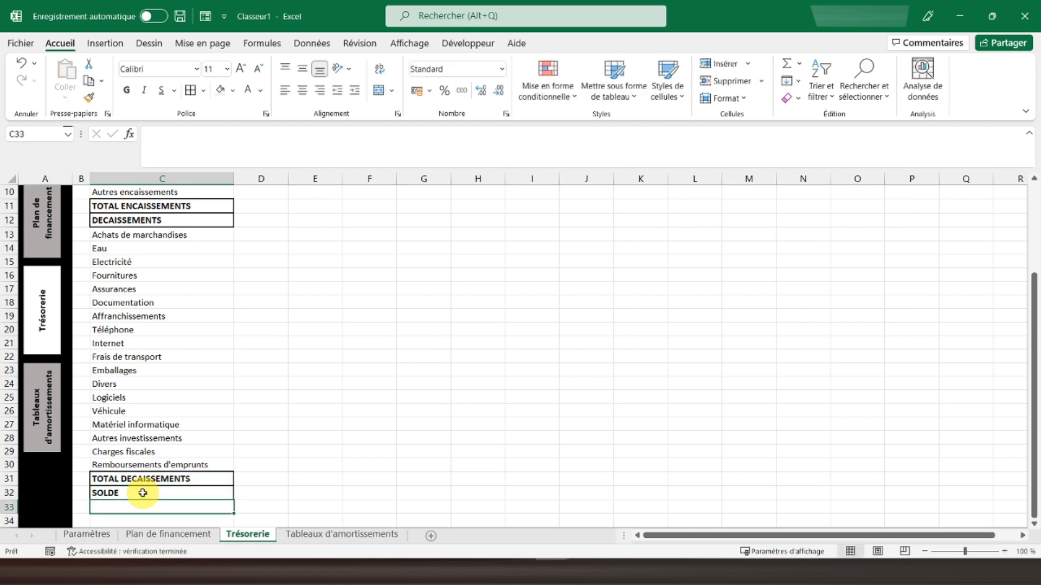
Put an outside border around the label cells from ENCAISSEMENTS to DECAISSEMENTS, C5:C12.
scroll(142, 493, "up", 2)
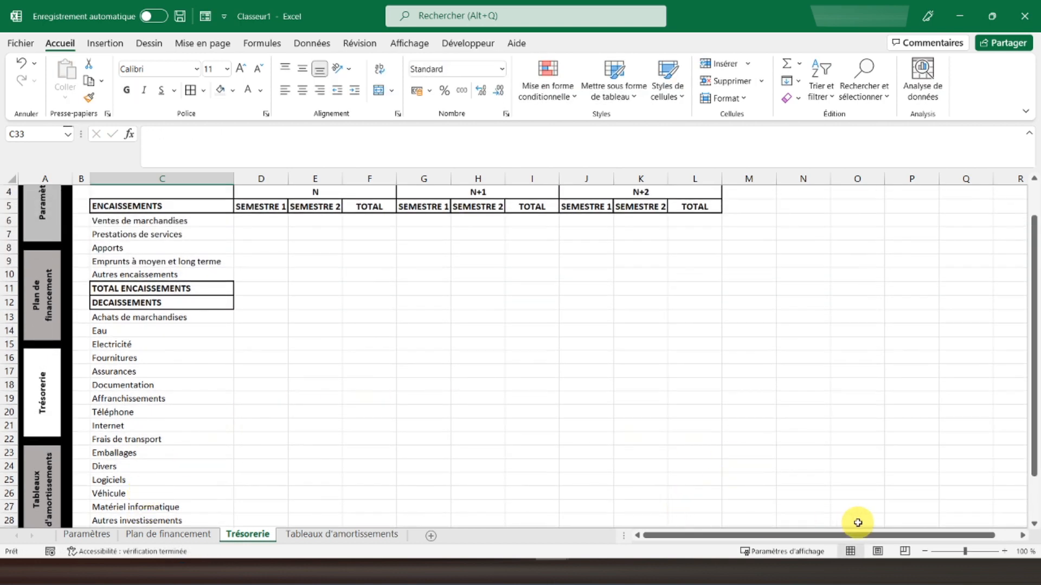
left_click(925, 552)
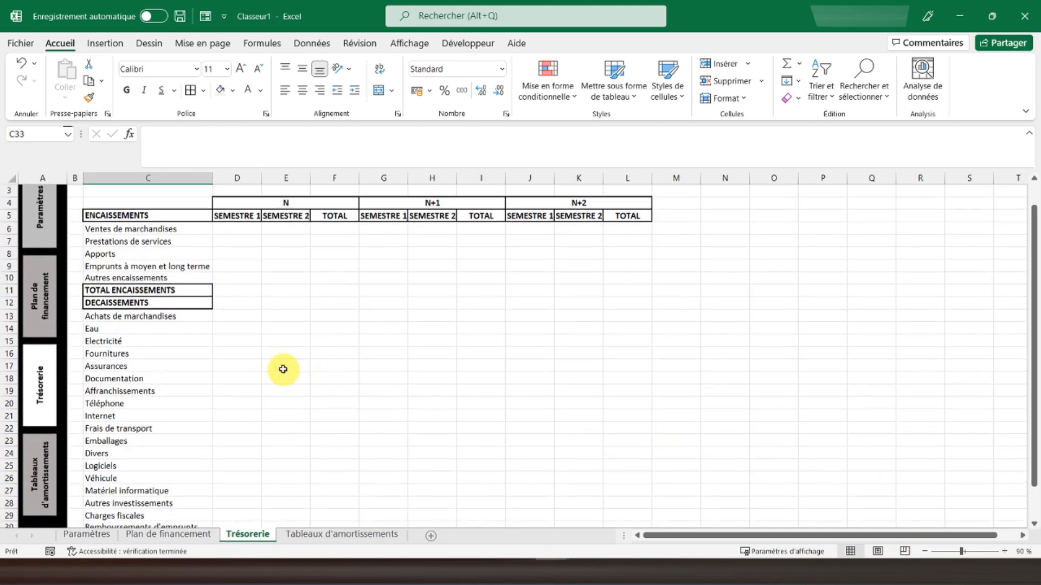
scroll(268, 358, "down", 2)
scroll(267, 359, "up", 3)
left_click(134, 241)
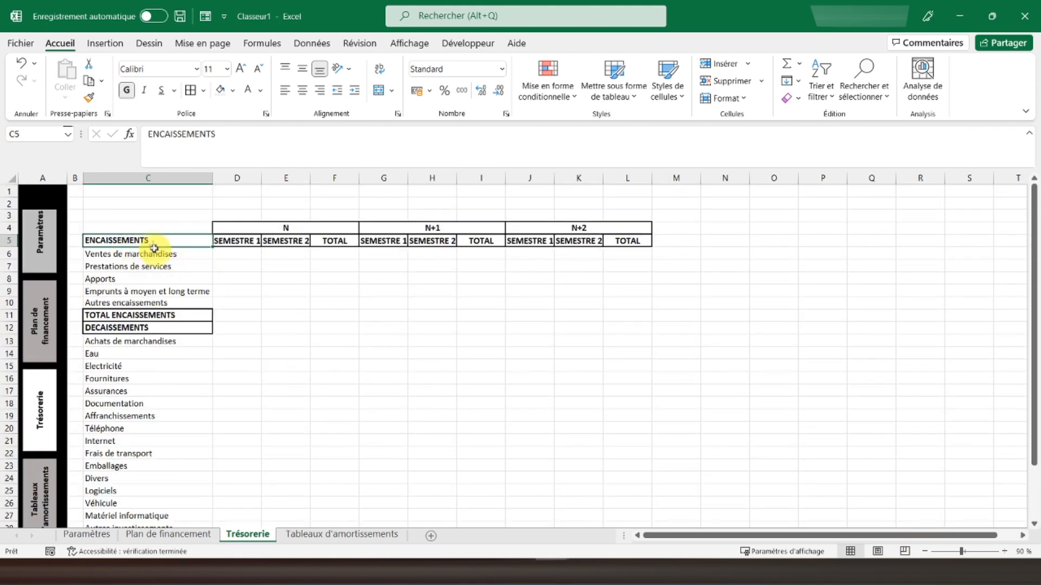
left_click_drag(153, 243, 162, 327)
left_click(203, 90)
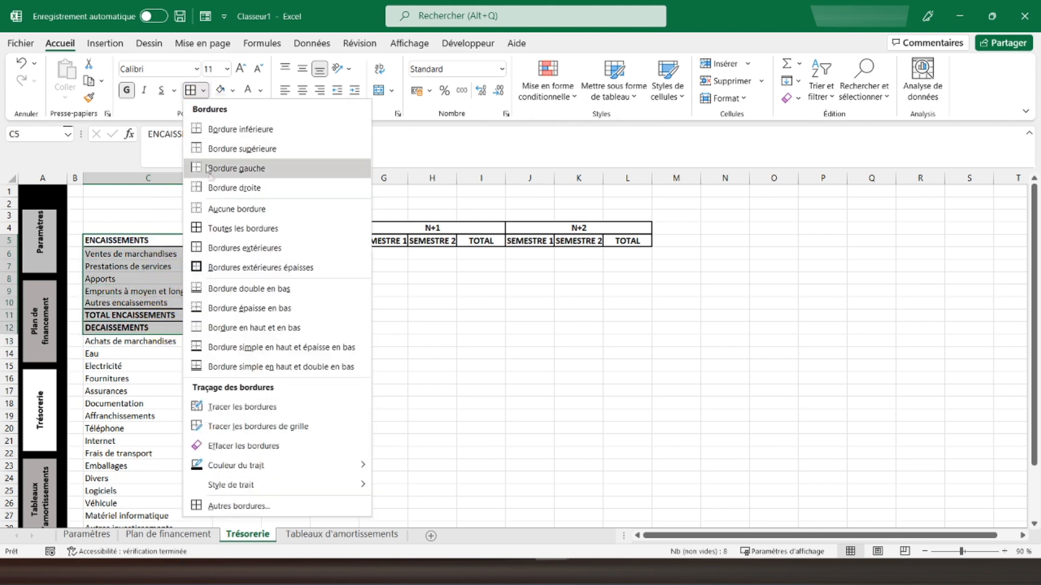
left_click(226, 265)
Apply the same outside border to the labels from DECAISSEMENTS to TOTAL DECAISSEMENTS, C12:C31.
scroll(175, 251, "down", 3)
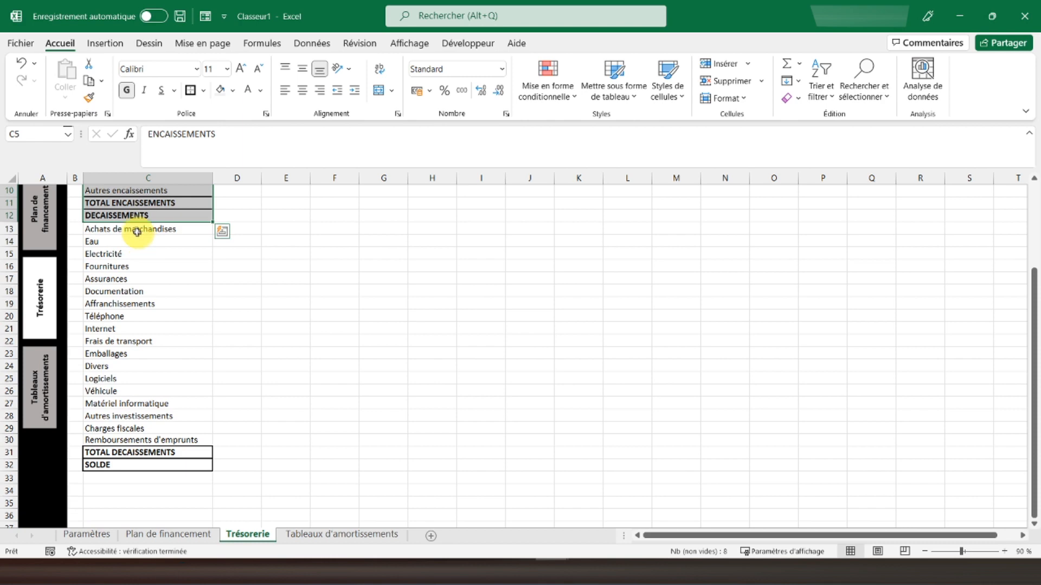
left_click_drag(141, 216, 172, 458)
left_click(190, 90)
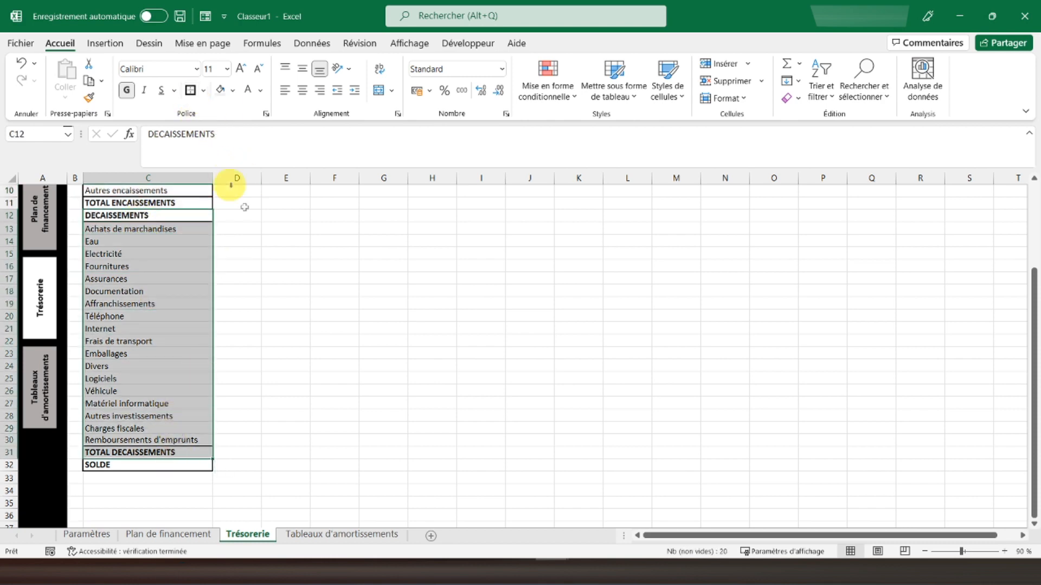
left_click(277, 228)
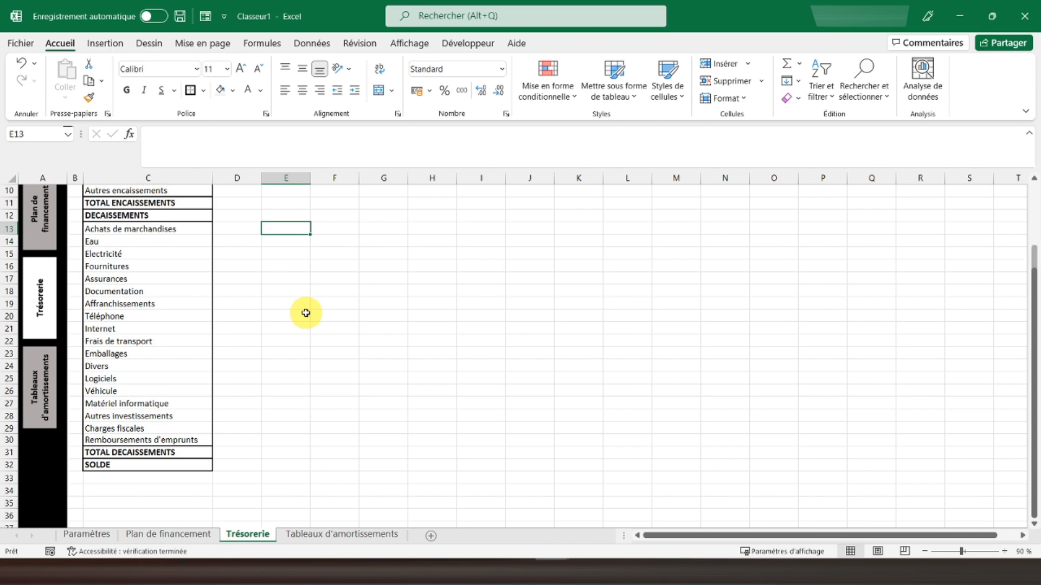
Add outside borders around the TOTAL ENCAISSEMENTS cells D11:L11 and around the whole value area D6:L32.
scroll(306, 313, "up", 3)
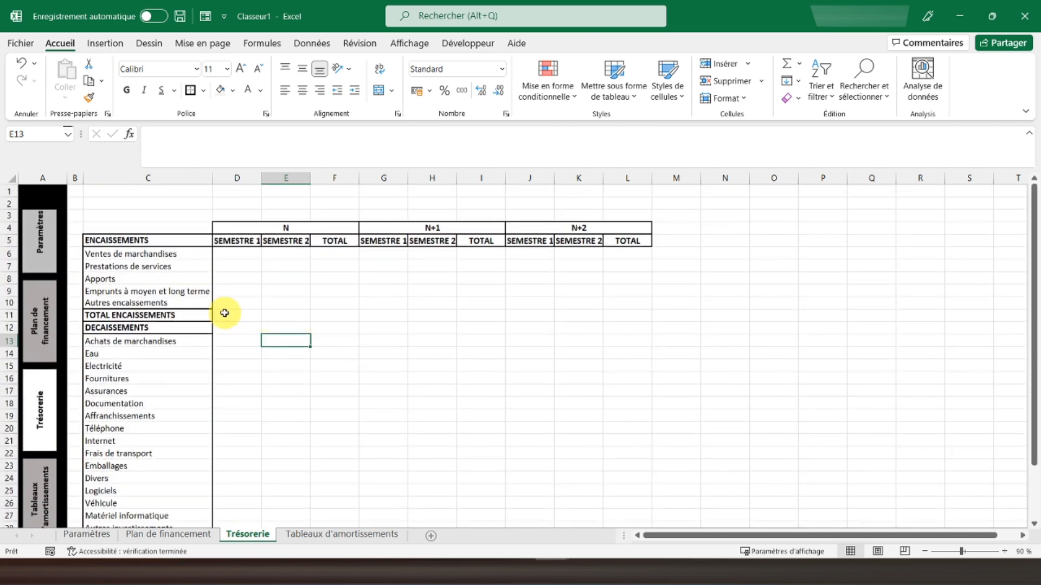
left_click_drag(221, 314, 641, 318)
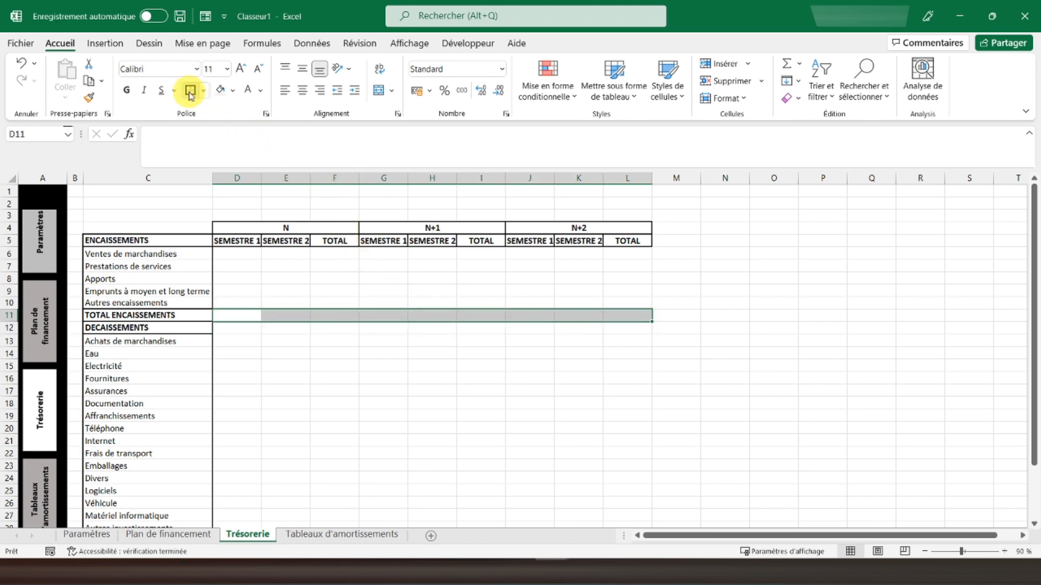
scroll(248, 303, "down", 1)
scroll(248, 291, "down", 1)
scroll(248, 291, "up", 1)
left_click_drag(226, 217, 610, 424)
scroll(588, 358, "down", 1)
scroll(610, 424, "up", 4)
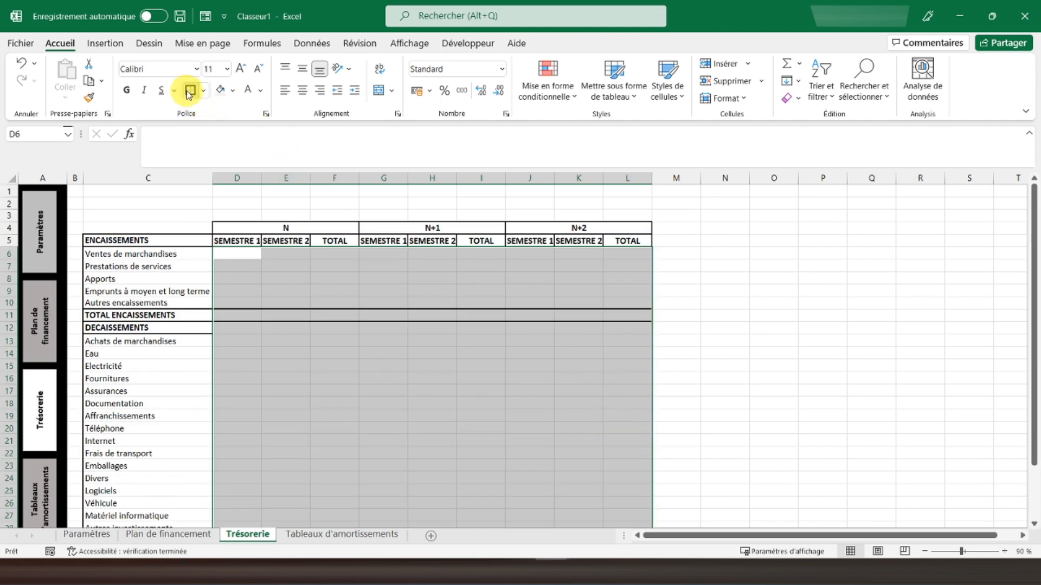
Add an outside border around the N+1 value columns, G6:I32, to separate the three years.
scroll(288, 319, "down", 2)
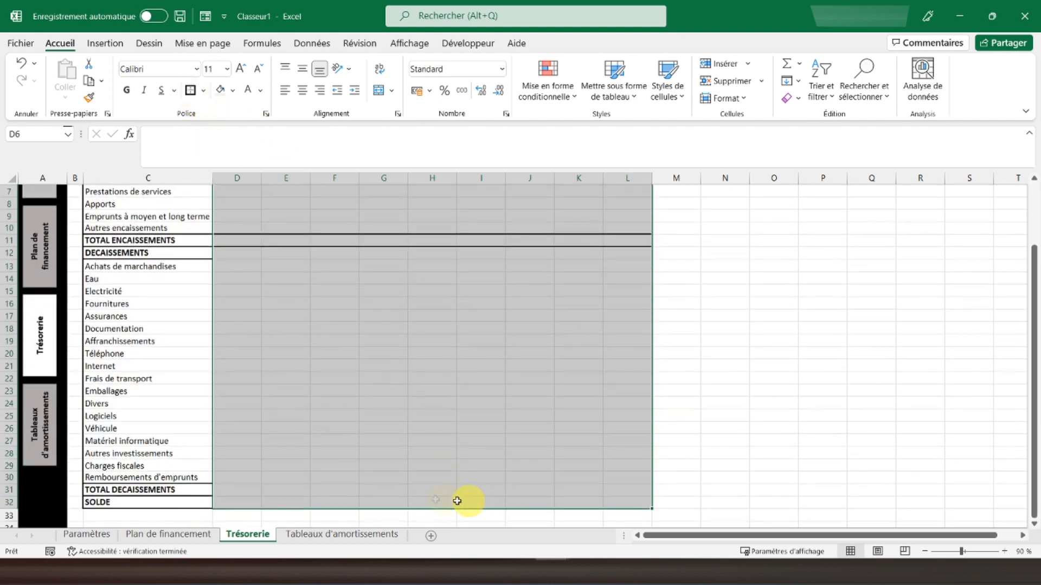
left_click_drag(394, 501, 487, 256)
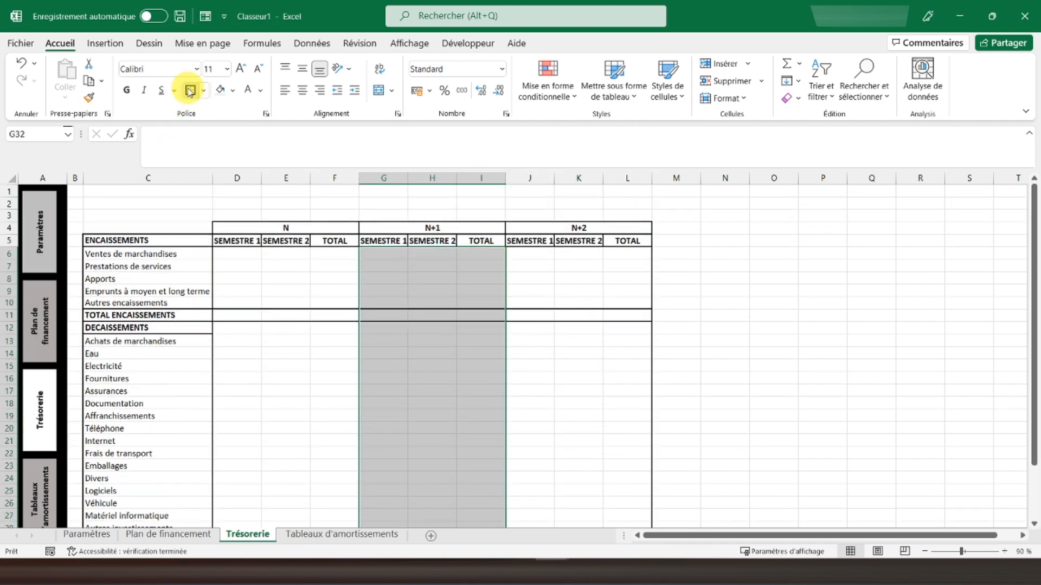
scroll(311, 249, "down", 6)
left_click(325, 265)
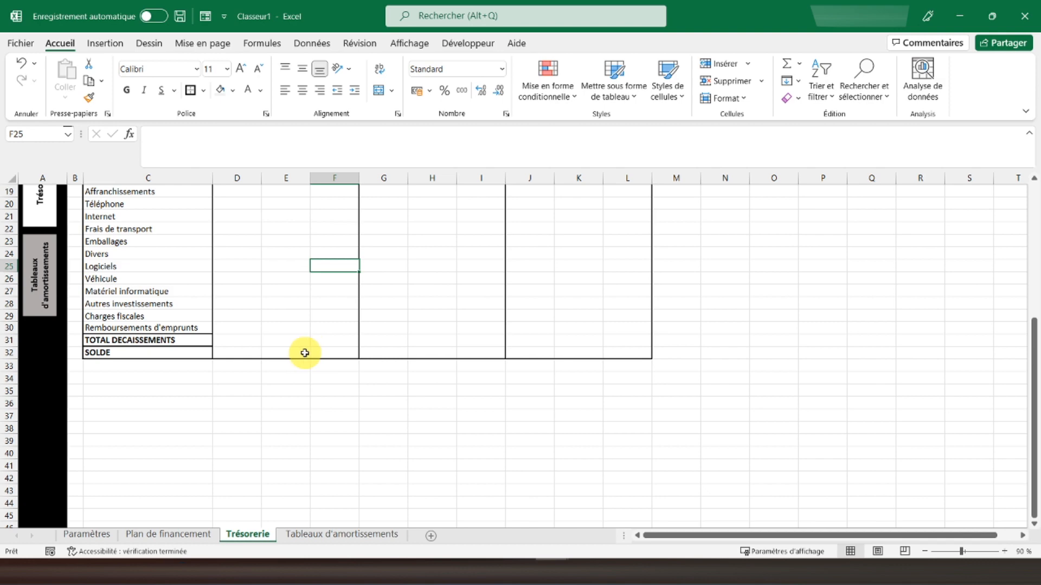
Add an outside border around the TOTAL DECAISSEMENTS value cells, D31:L31.
left_click_drag(217, 339, 628, 340)
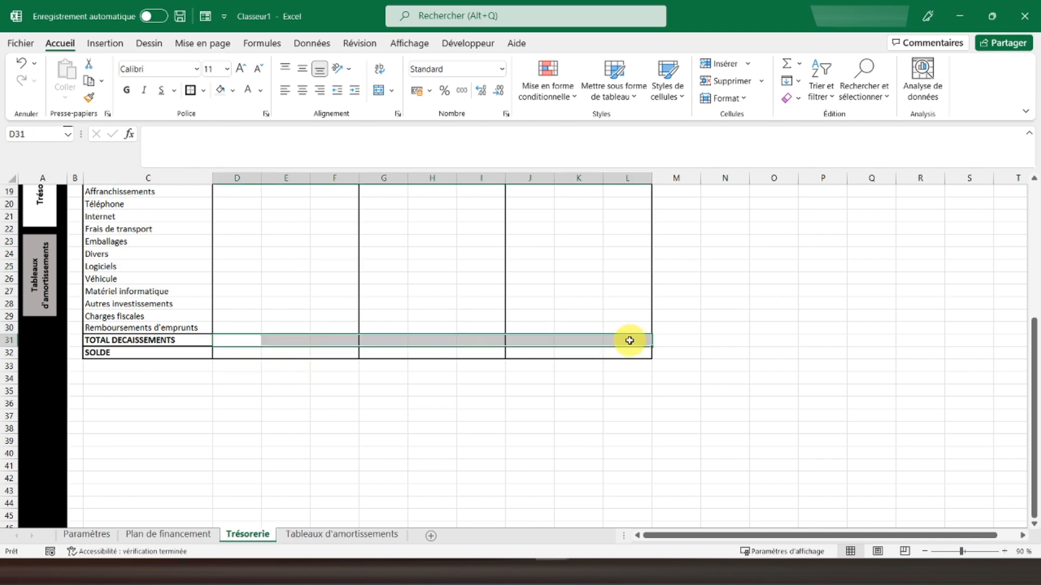
left_click(189, 91)
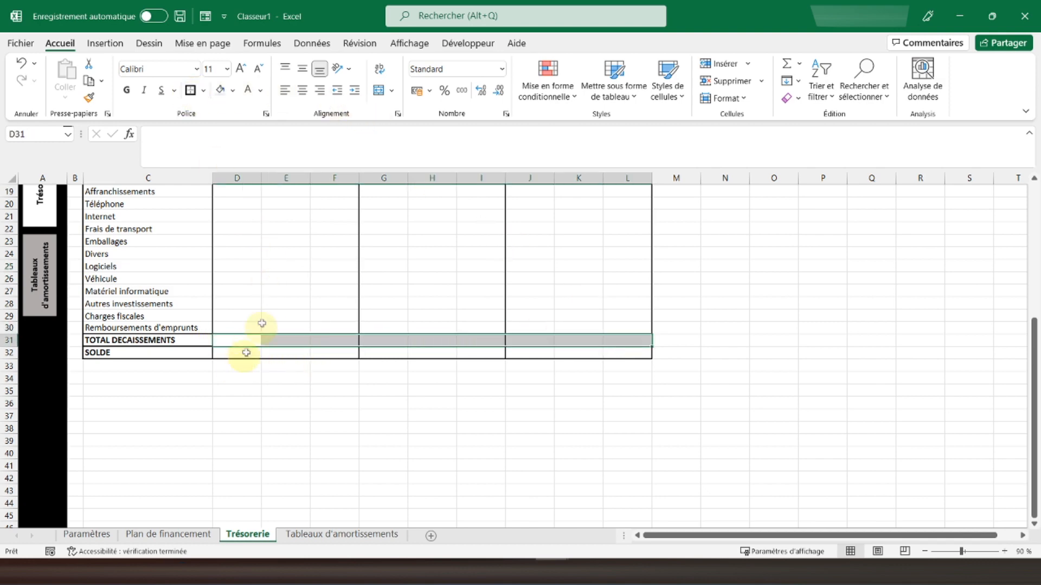
left_click(285, 316)
Shade the empty cells D12:L12 beside the DECAISSEMENTS heading light grey.
scroll(309, 314, "up", 1)
scroll(309, 314, "up", 1)
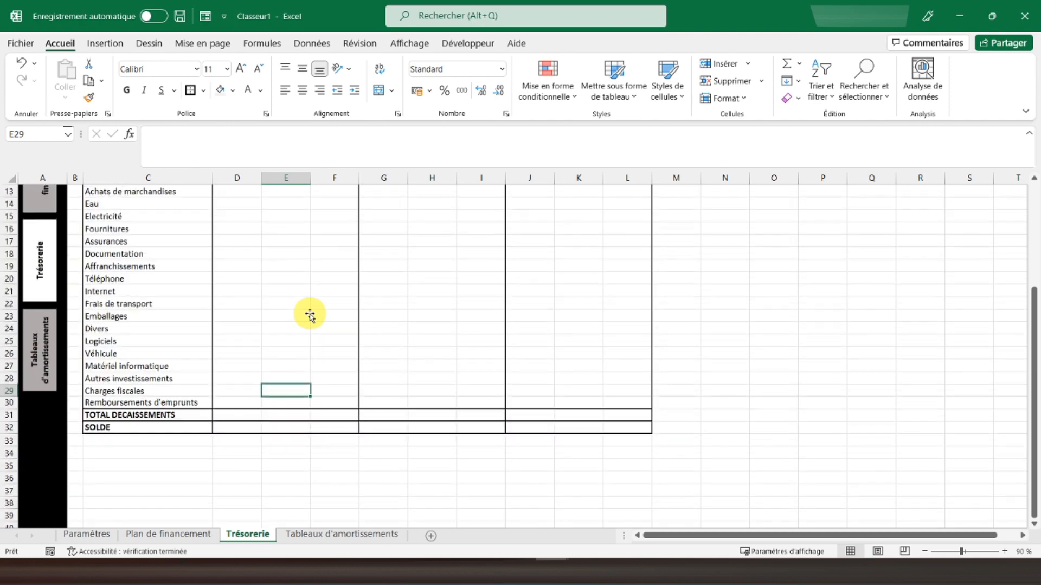
scroll(272, 278, "up", 3)
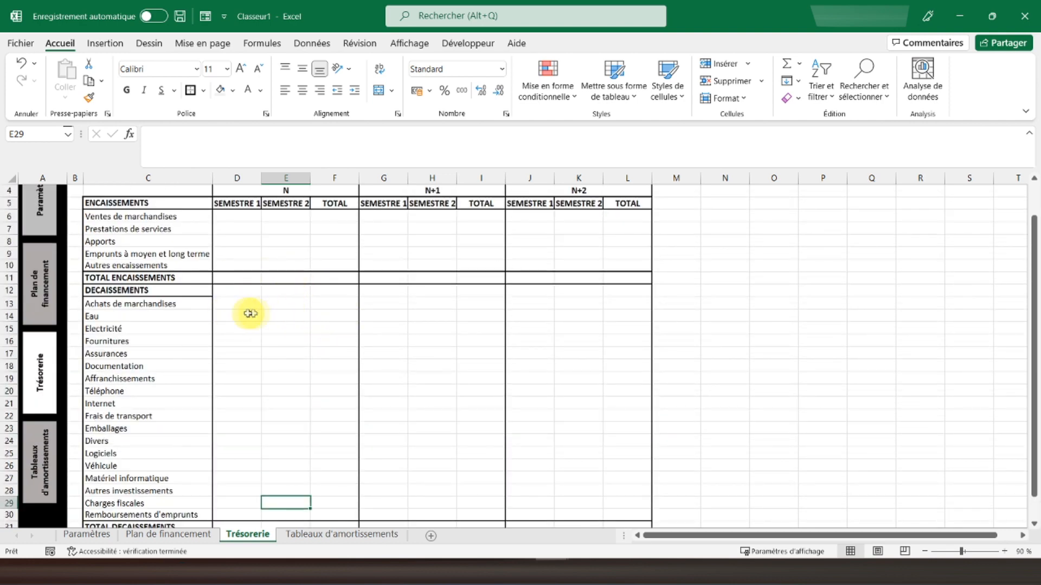
left_click_drag(221, 290, 628, 296)
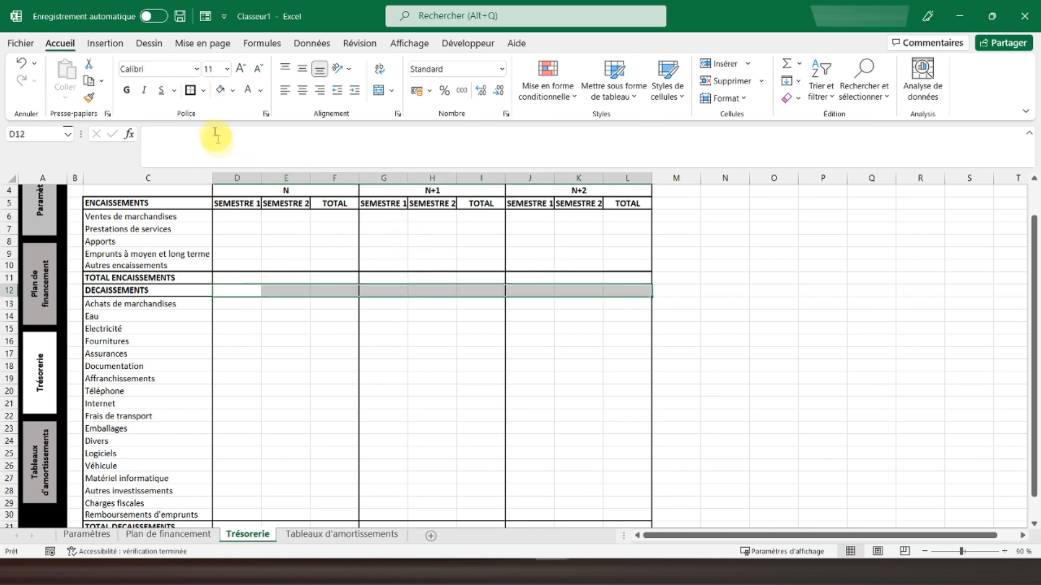
left_click(220, 92)
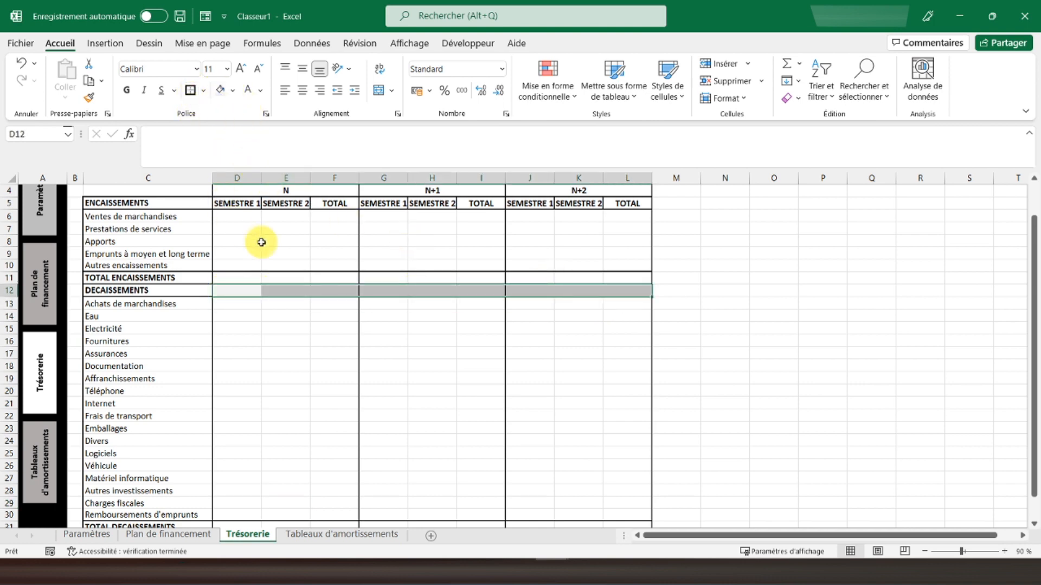
left_click(252, 242)
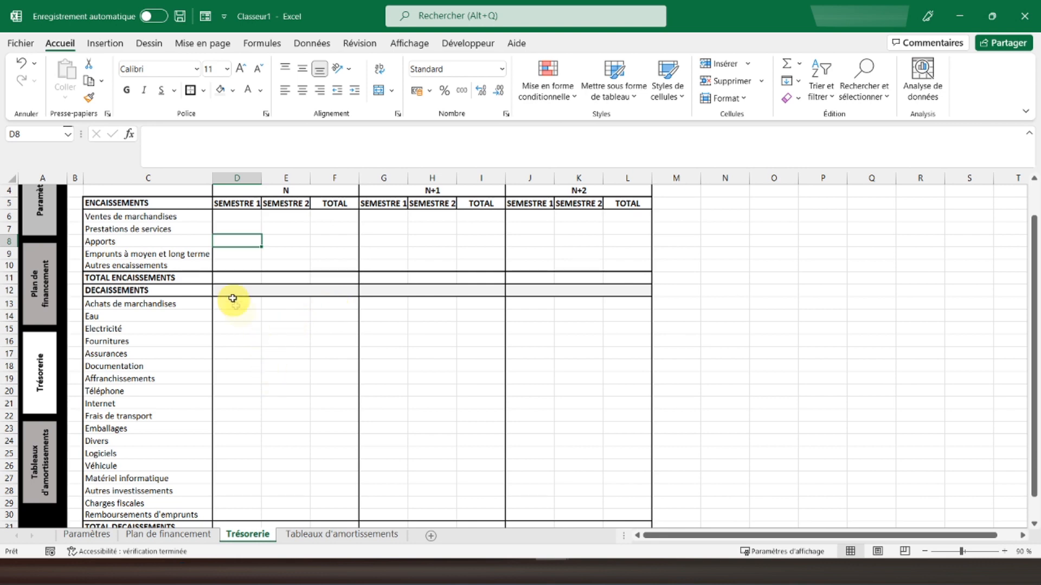
Enter =SOMME(D6:D10) in D11 as the TOTAL ENCAISSEMENTS of year N, SEMESTRE 1.
left_click(234, 276)
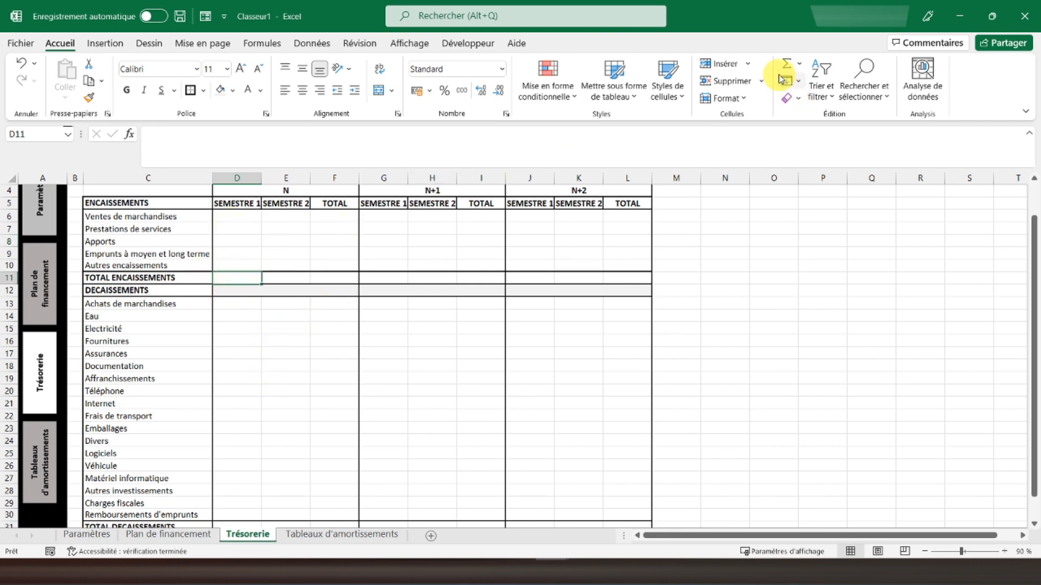
left_click_drag(246, 215, 249, 259)
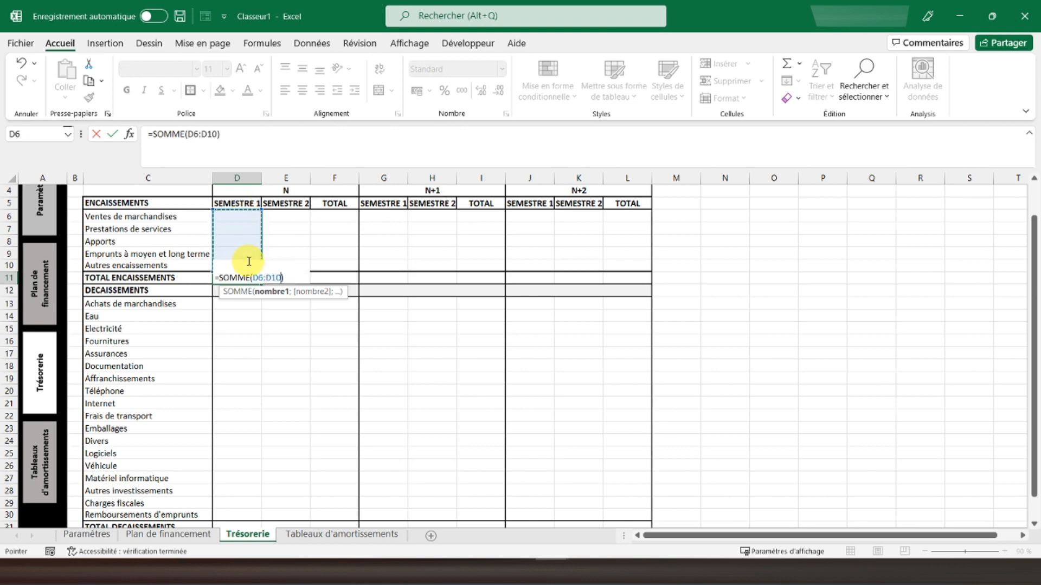
key("Return")
Copy the TOTAL ENCAISSEMENTS formula from D11 across E11:L11.
right_click(251, 277)
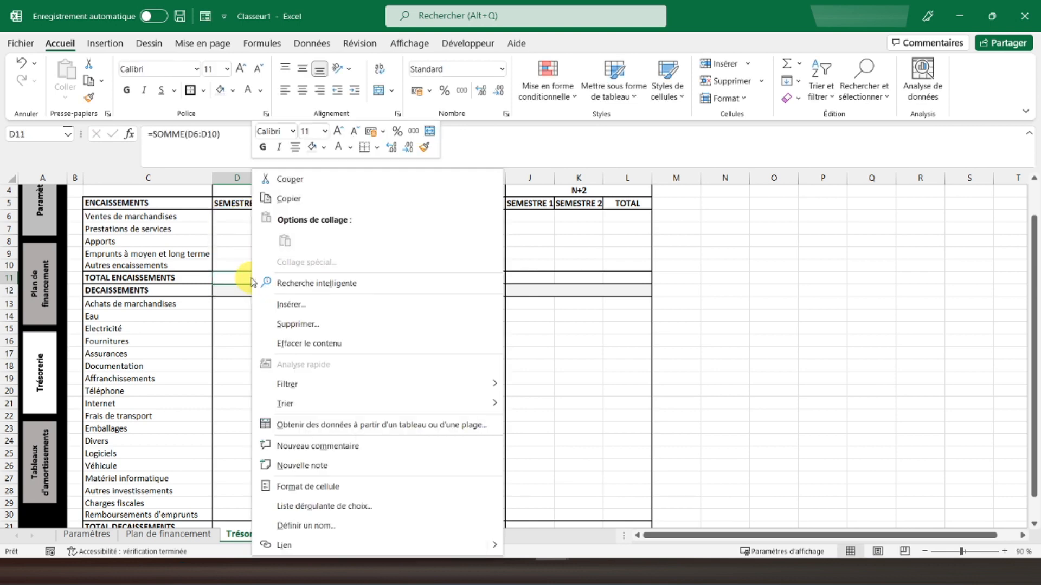
left_click(314, 199)
left_click(285, 276)
left_click_drag(285, 276, 627, 280)
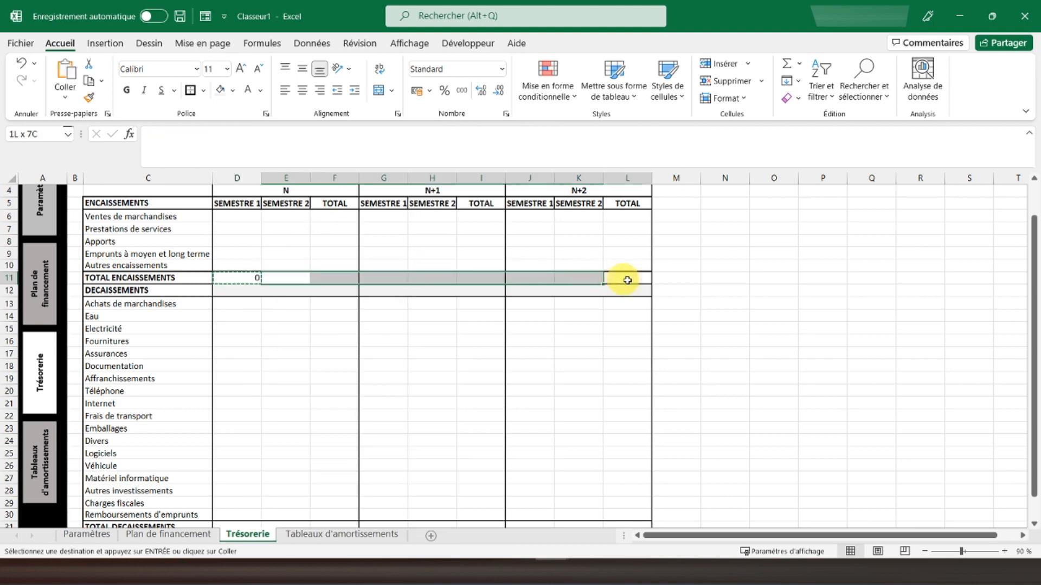
right_click(627, 282)
left_click(687, 239)
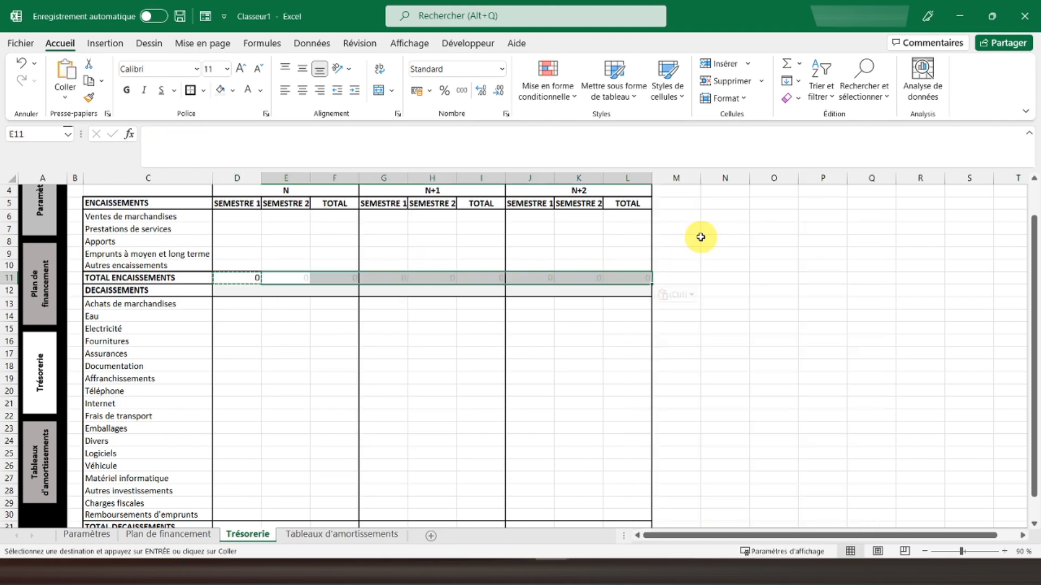
left_click(431, 239)
Auto-fit the widths of the six SEMESTRE columns D, E, G, H, J and K to their headings.
double_click(456, 179)
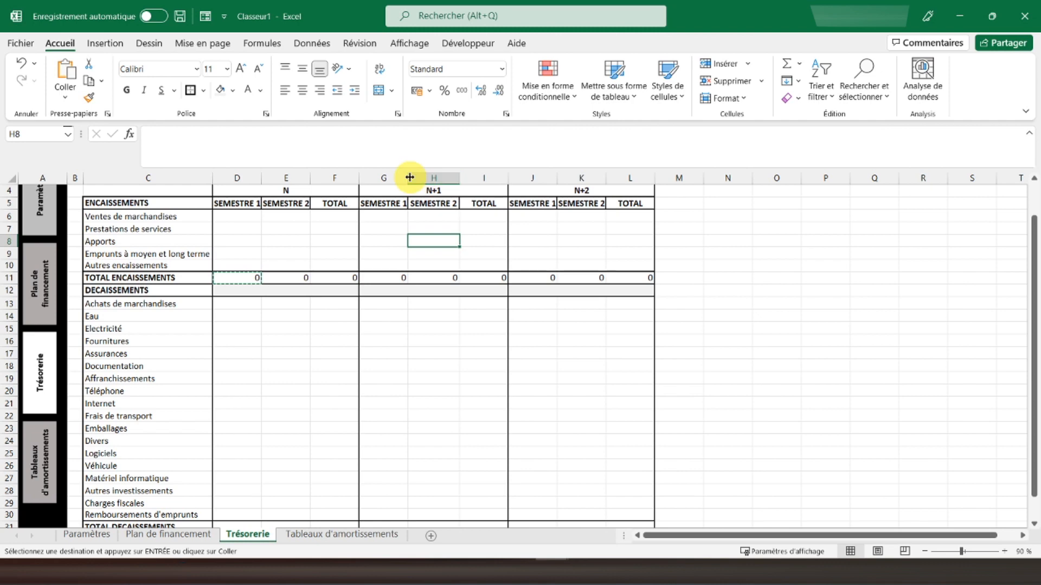
double_click(409, 180)
double_click(264, 180)
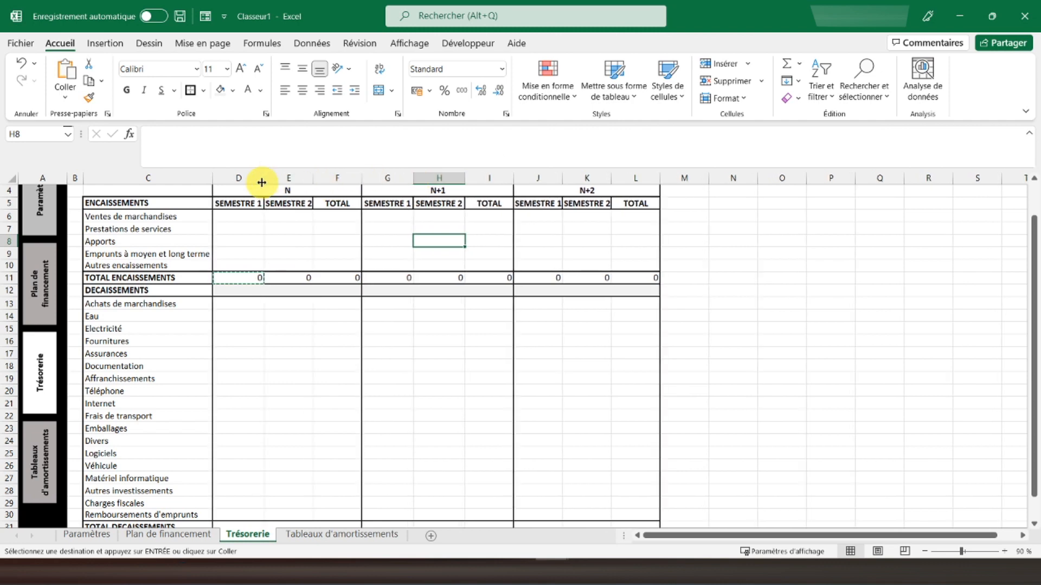
double_click(313, 179)
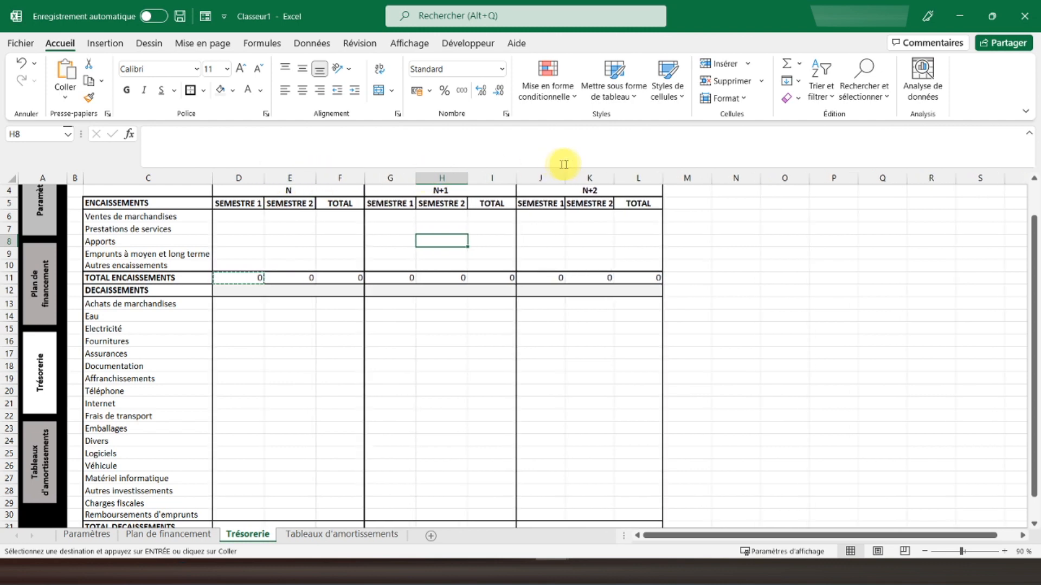
double_click(565, 176)
double_click(617, 177)
Enter a formula in F6 adding the SEMESTRE 1 and SEMESTRE 2 values of year N (D6 and E6) for Ventes de marchandises.
left_click(356, 214)
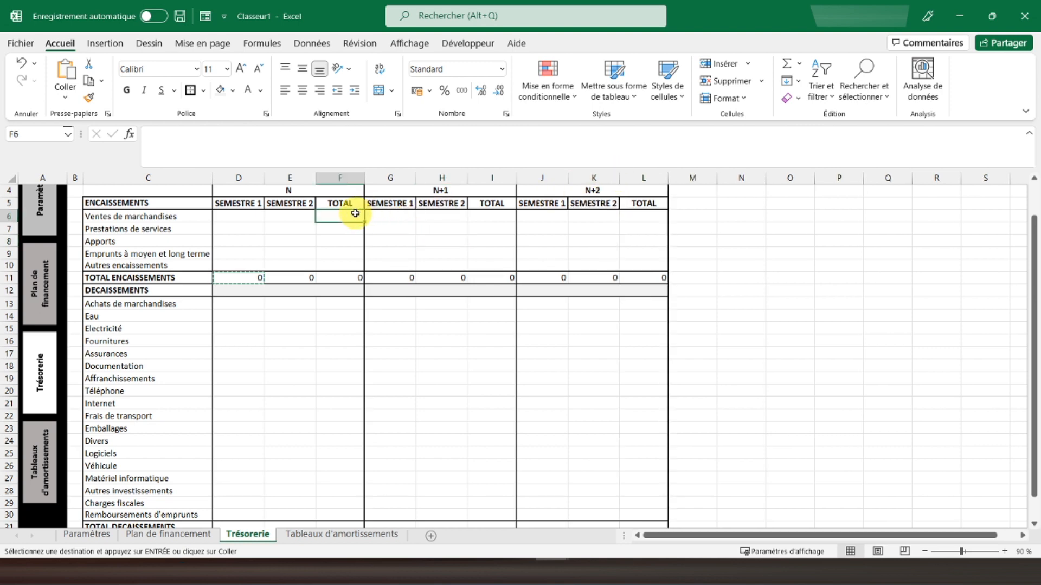
type("=")
left_click(259, 217)
type("+")
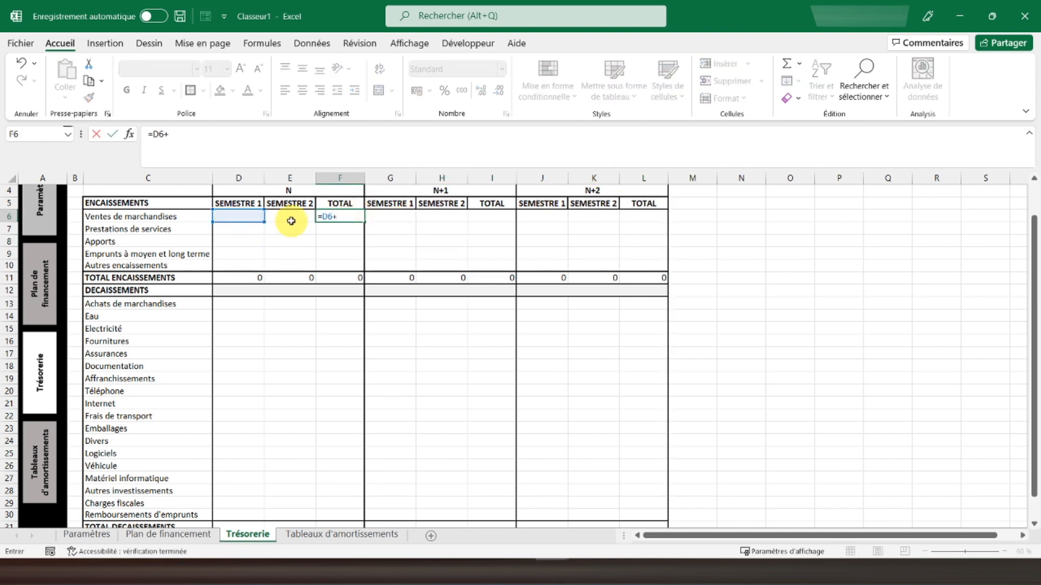
key("Return")
Copy only the formula from F6 into the remaining TOTAL cells of columns F, I and L, rows 6–10 and 13–30.
right_click(358, 217)
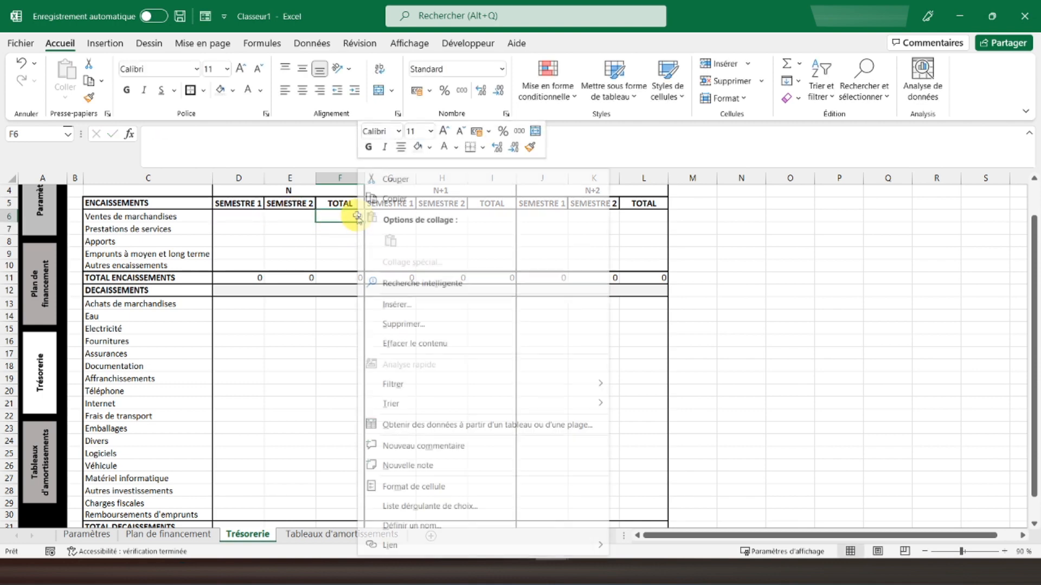
left_click(382, 198)
left_click_drag(353, 226, 348, 263)
left_click_drag(491, 216, 496, 266)
left_click_drag(641, 215, 633, 477)
scroll(642, 262, "down", 1)
left_click_drag(489, 478, 483, 267)
left_click_drag(327, 267, 330, 472)
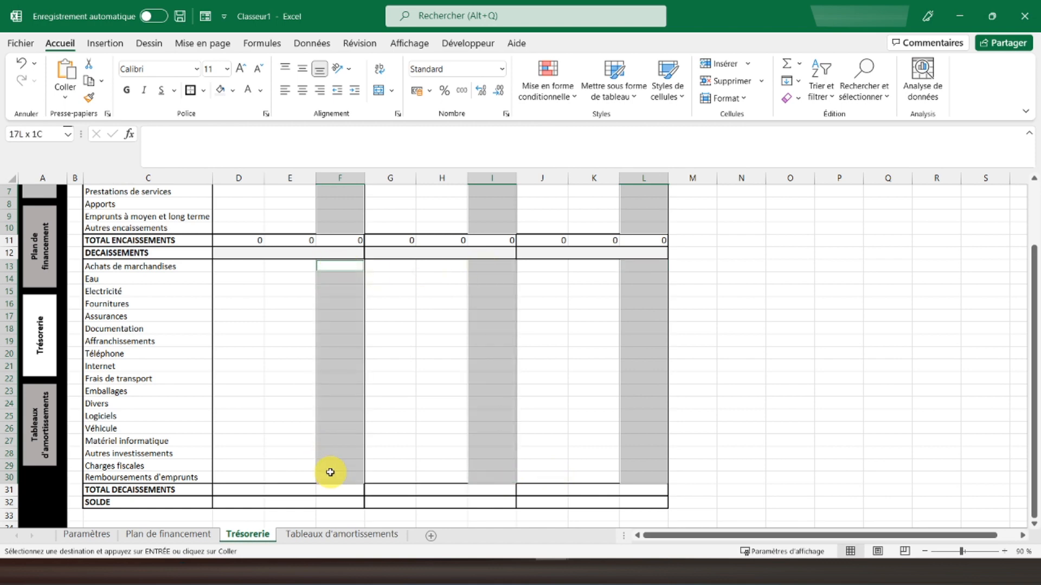
right_click(331, 466)
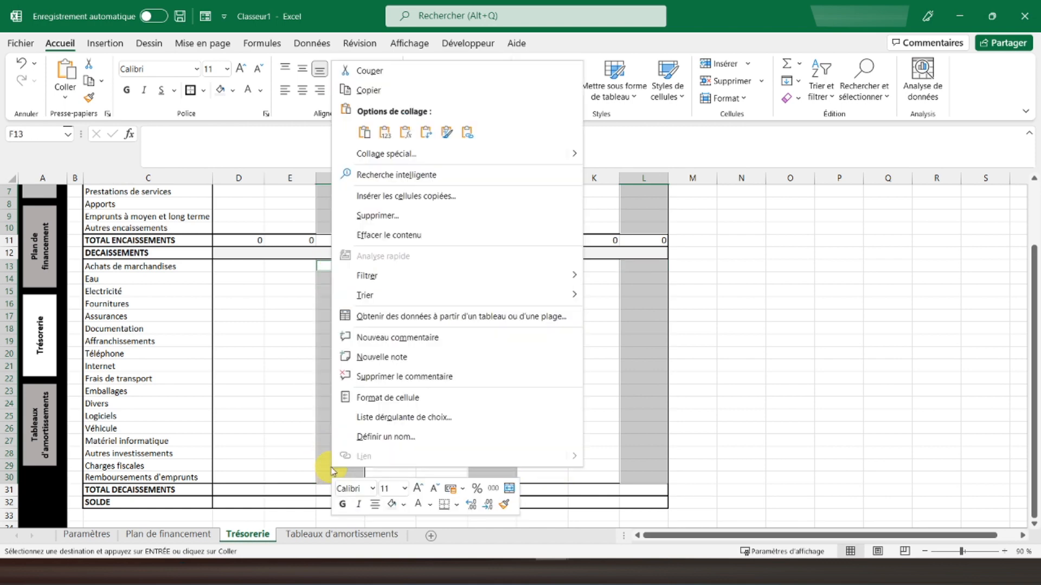
left_click(405, 134)
Apply the euro accounting number format to the table's figures in D6:L32.
scroll(365, 282, "up", 2)
left_click_drag(216, 253, 519, 437)
scroll(519, 437, "down", 3)
left_click_drag(657, 466, 248, 258)
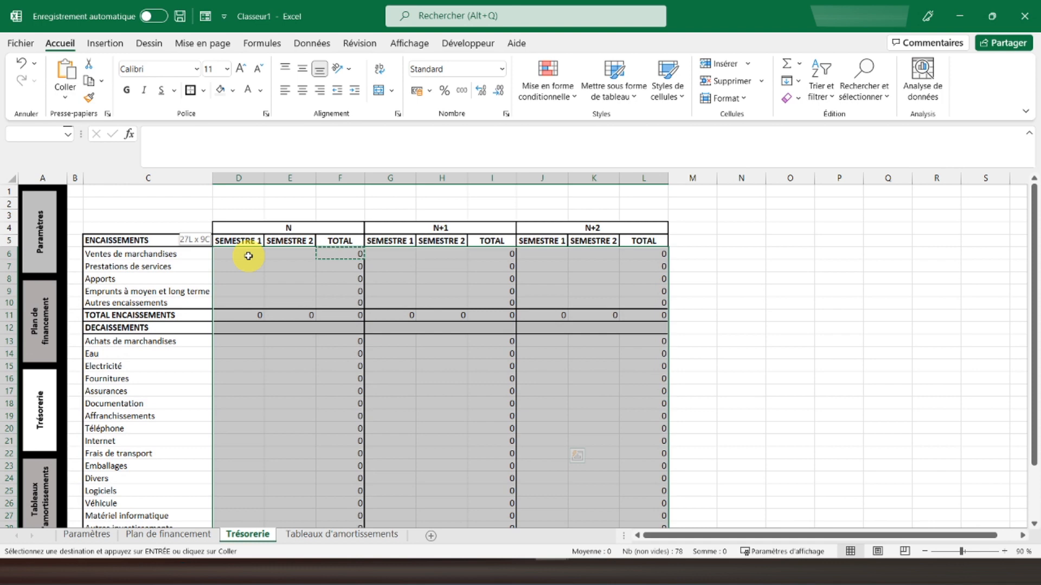
left_click(416, 90)
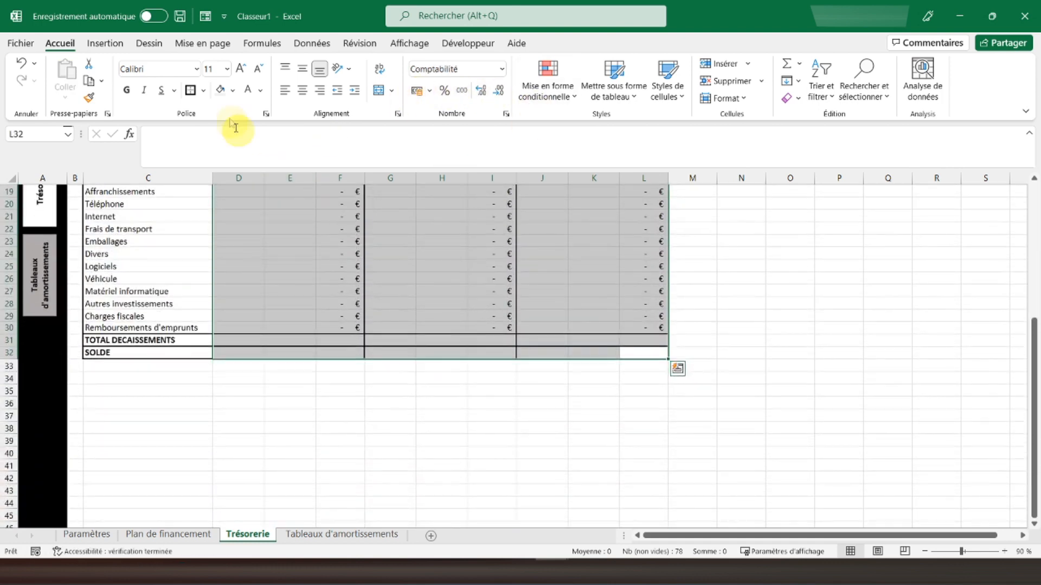
Make the three TOTAL columns F, I and L bold.
left_click(294, 265)
scroll(332, 304, "up", 5)
left_click(343, 178)
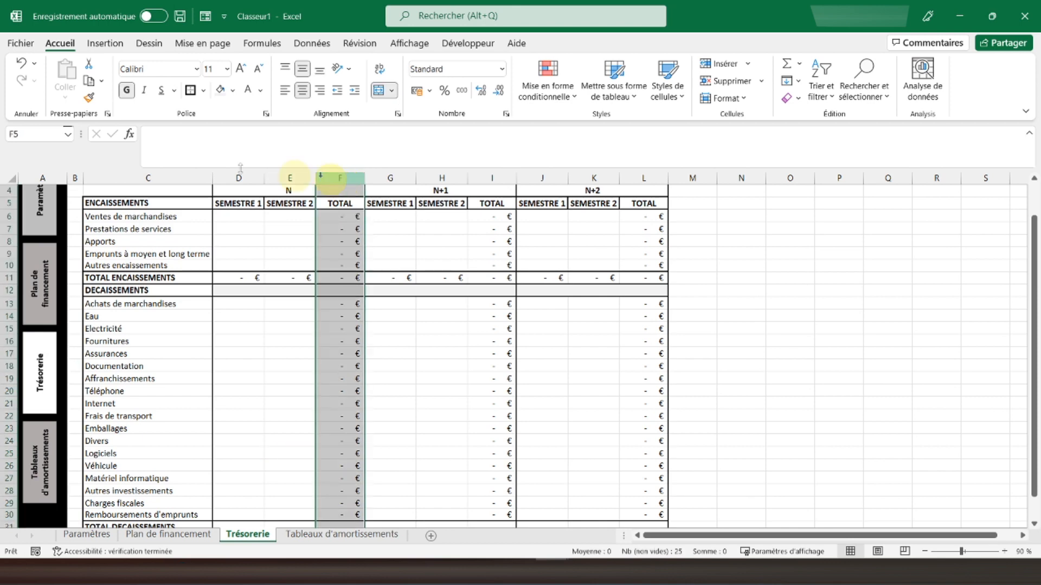
left_click(128, 91)
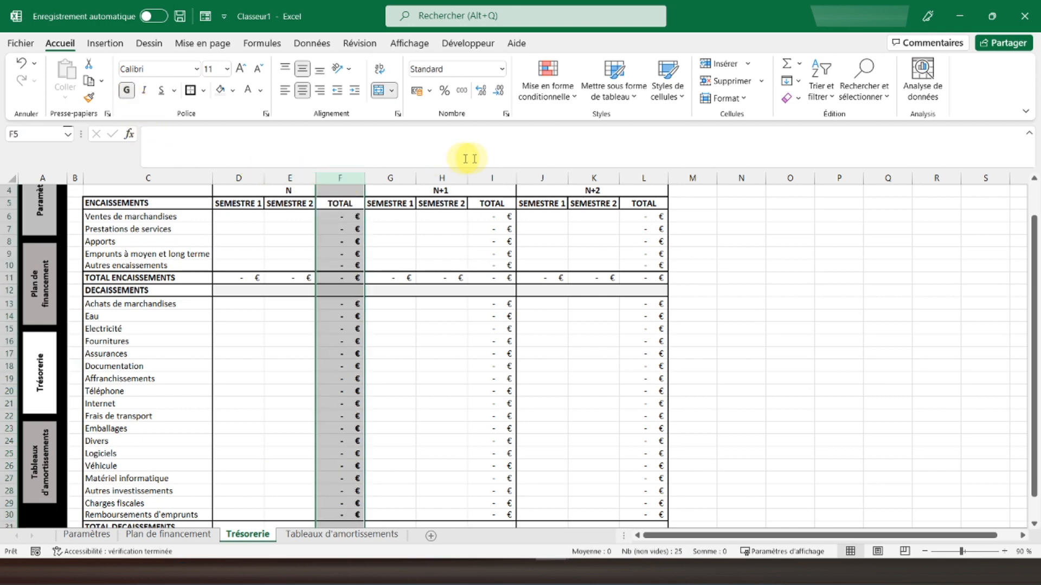
left_click(491, 178)
left_click(128, 95)
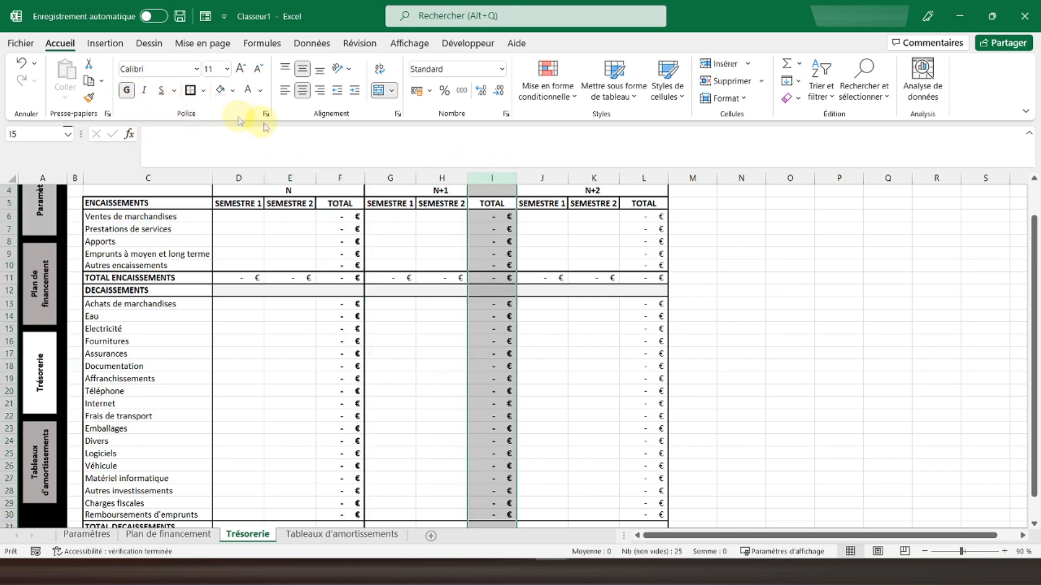
left_click(644, 178)
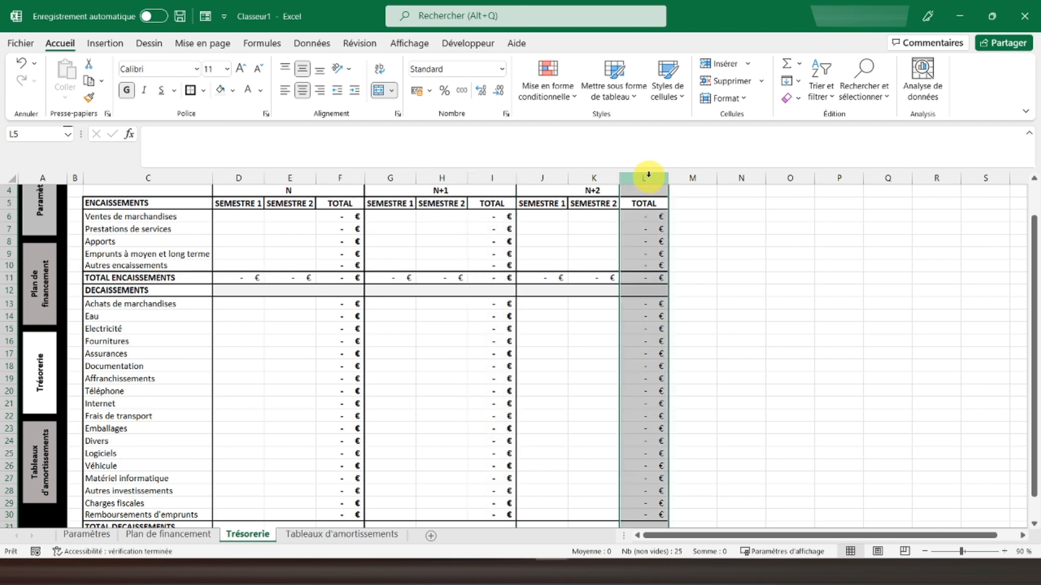
left_click(128, 91)
left_click(240, 227)
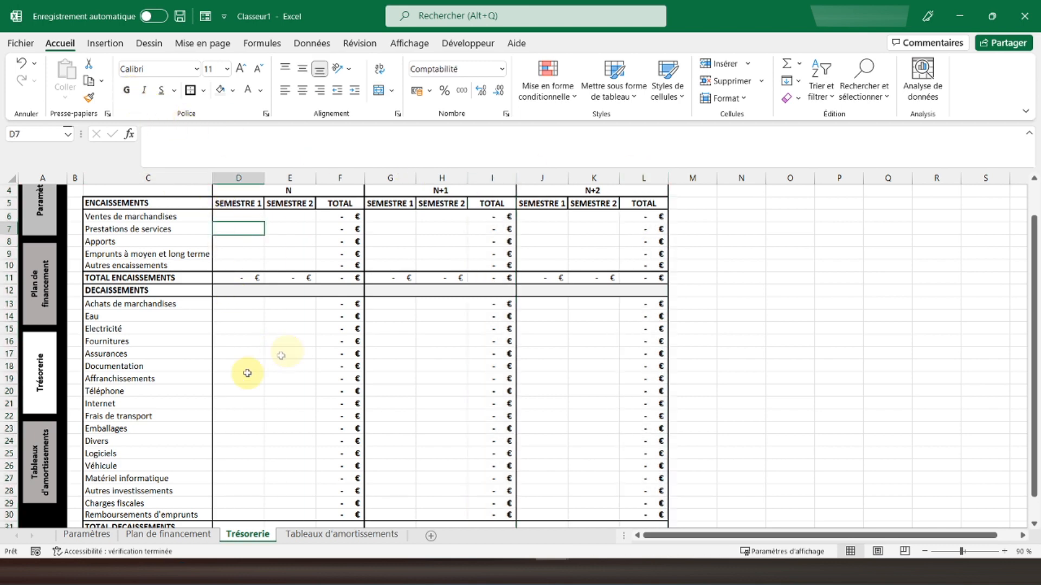
Add fine dotted inside borders to the year N ENCAISSEMENTS cells D6:F10.
left_click_drag(234, 216, 323, 263)
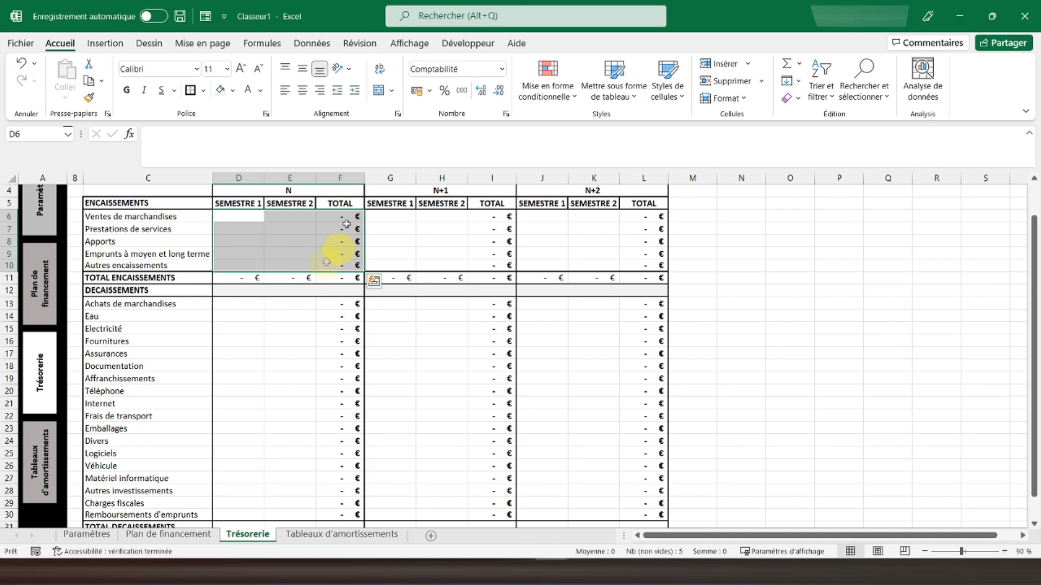
left_click(205, 91)
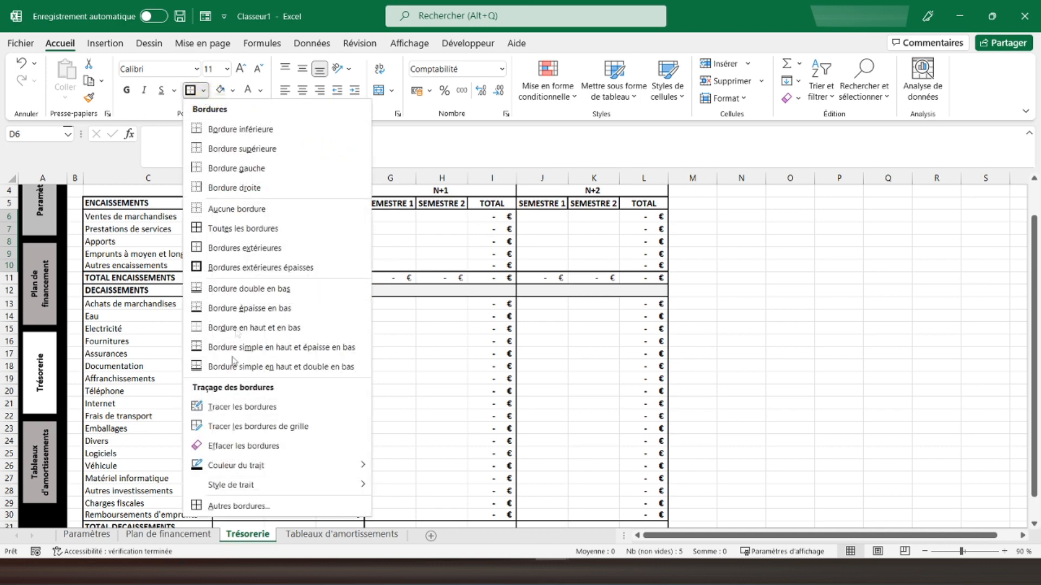
left_click(224, 503)
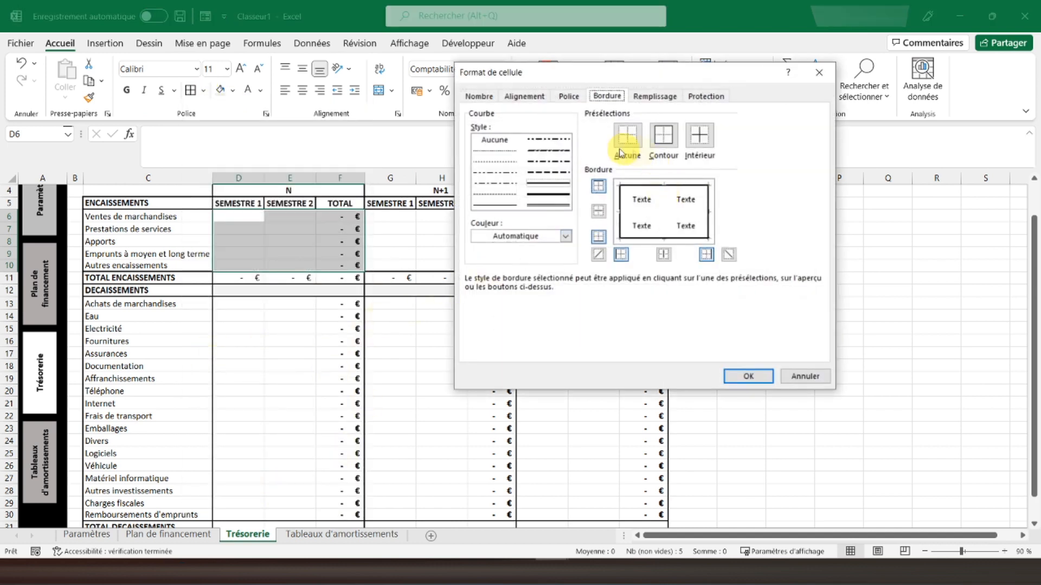
left_click(510, 152)
left_click(698, 135)
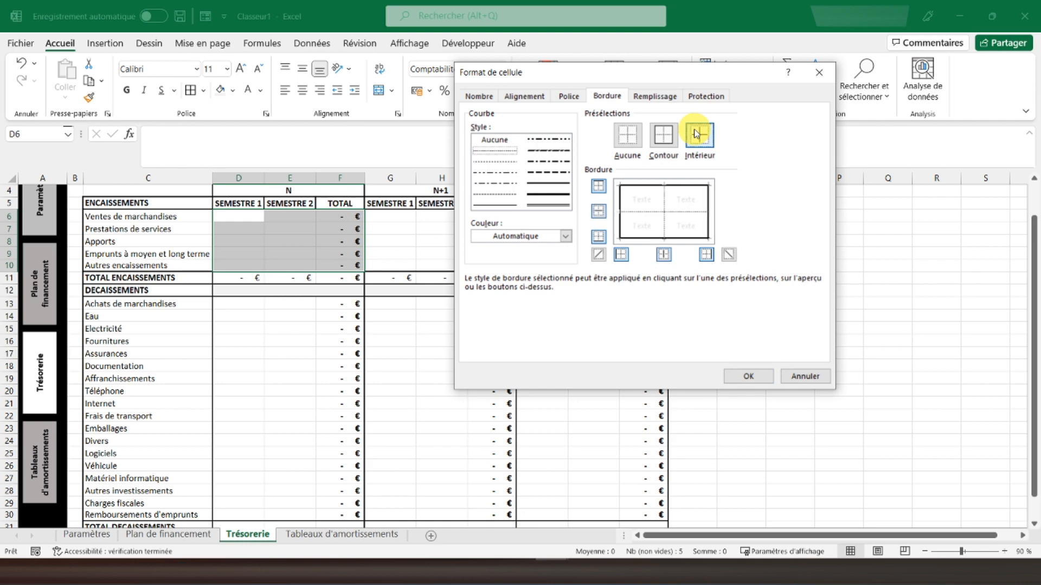
left_click(748, 375)
Copy the formatting of D6:F10 onto the N+1 and N+2 ENCAISSEMENTS cells G6:I10 and J6:L10.
left_click(89, 97)
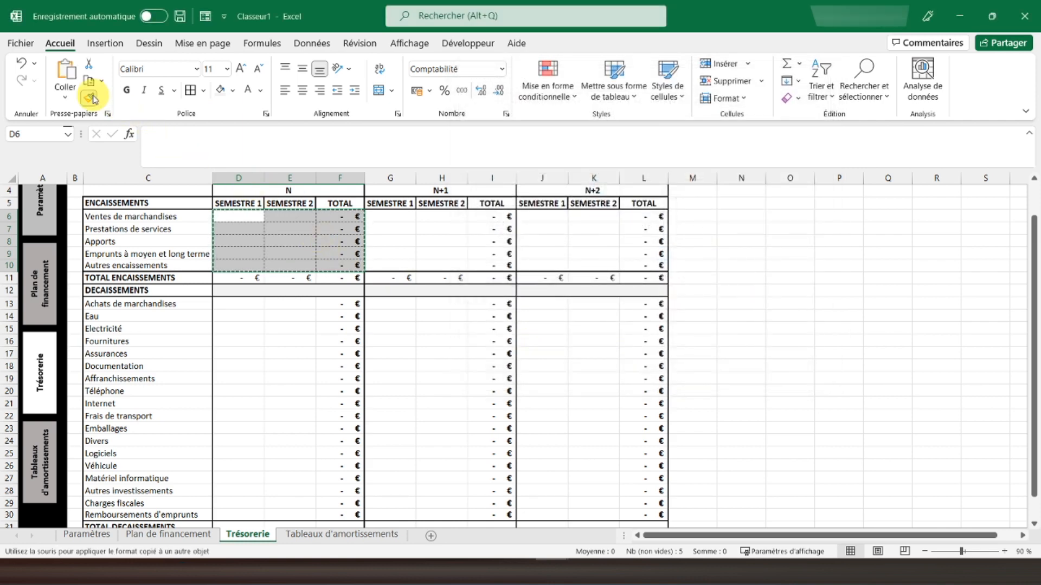
left_click_drag(390, 216, 425, 217)
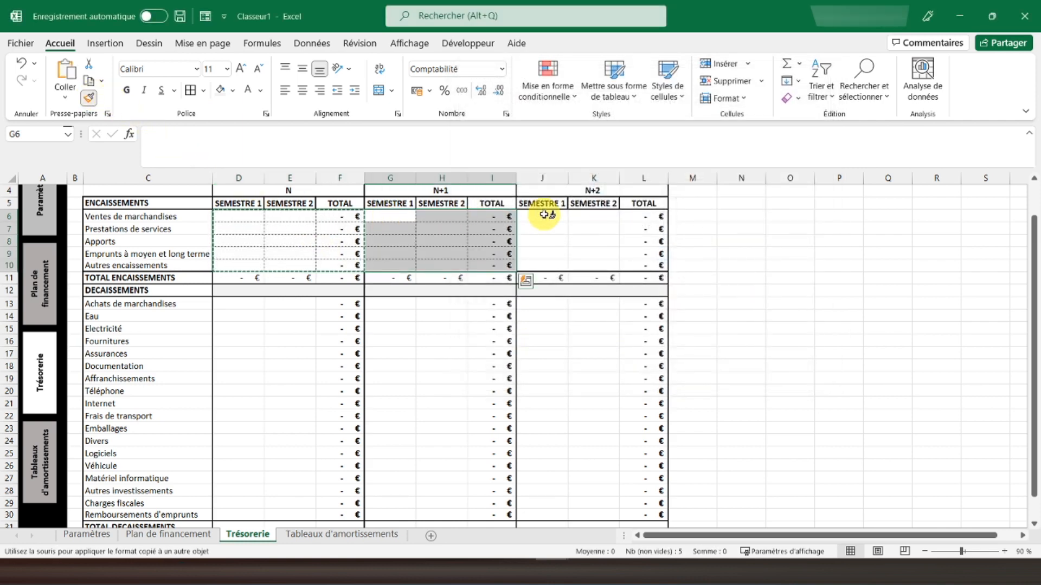
left_click_drag(543, 215, 645, 265)
scroll(325, 294, "down", 2)
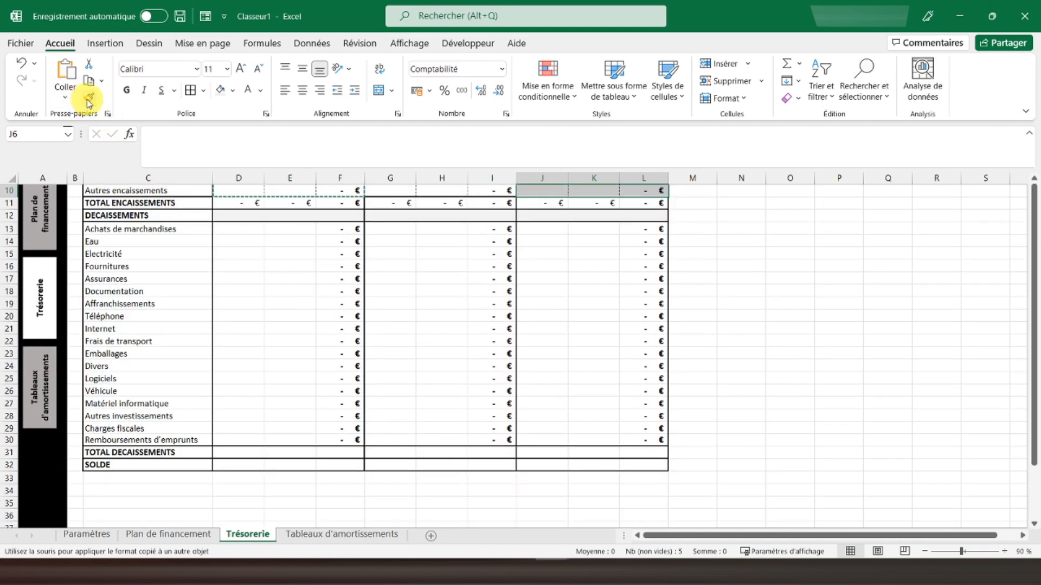
left_click(89, 100)
Add fine dotted inside borders to the year N DECAISSEMENTS cells D13:F30.
scroll(226, 353, "up", 2)
scroll(225, 354, "down", 2)
left_click_drag(227, 229, 341, 440)
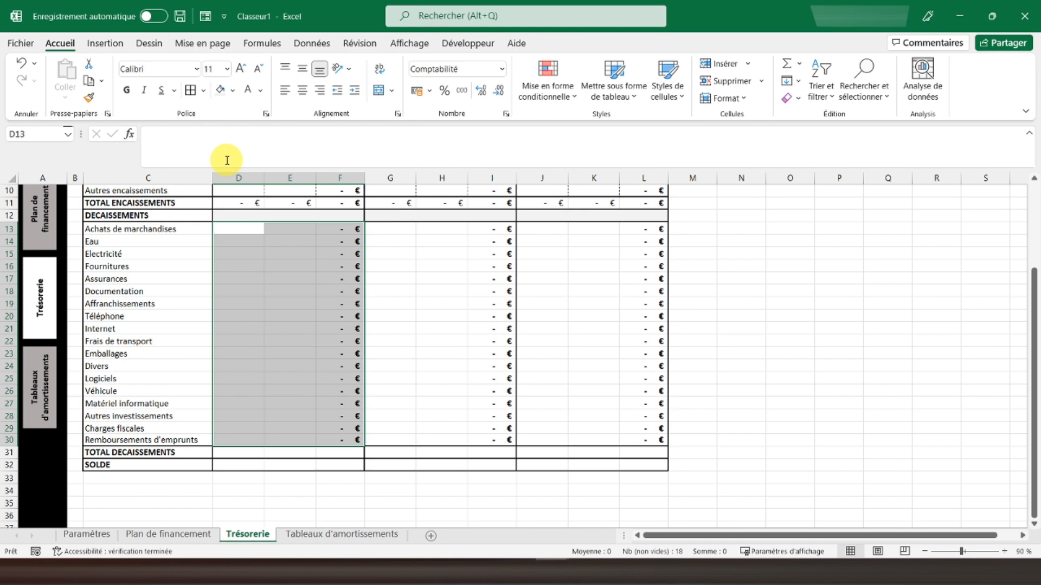
left_click(202, 91)
left_click(237, 504)
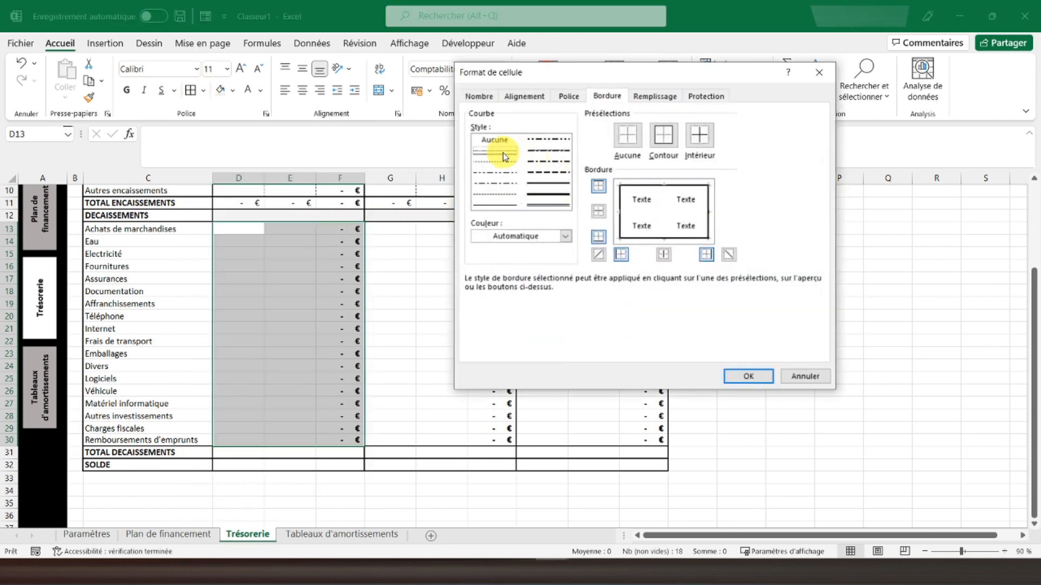
left_click(700, 135)
left_click(748, 376)
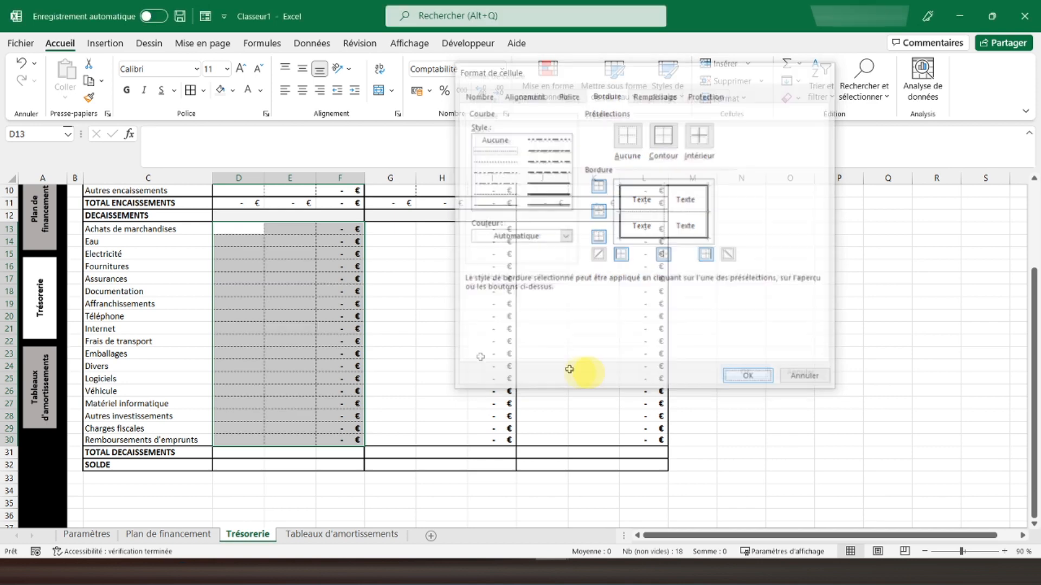
Copy the formatting of D13:F30 onto the N+1 and N+2 DECAISSEMENTS cells G13:I30 and J13:L30.
double_click(90, 99)
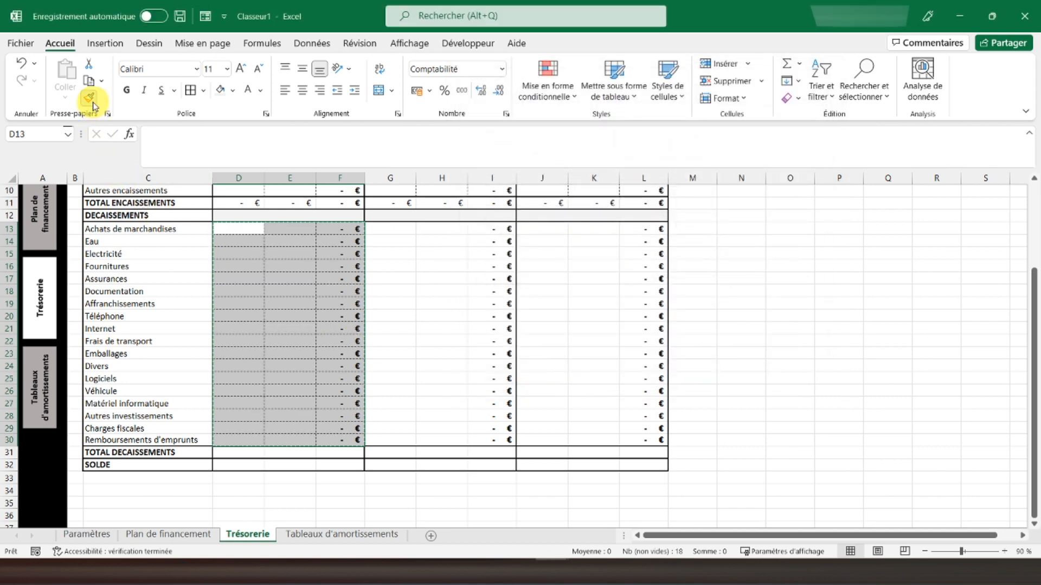
left_click(406, 230)
left_click(529, 229)
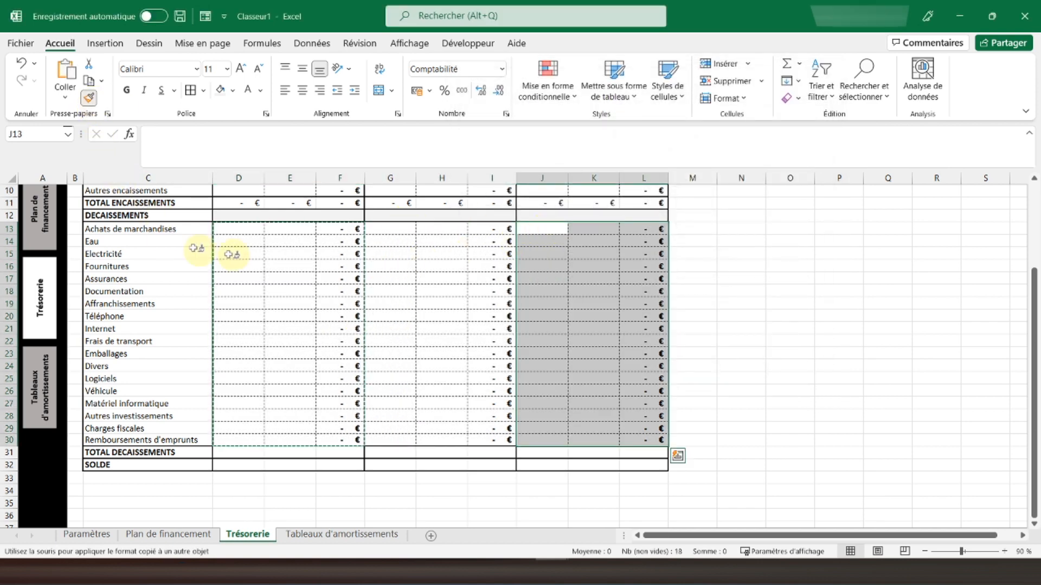
left_click(90, 99)
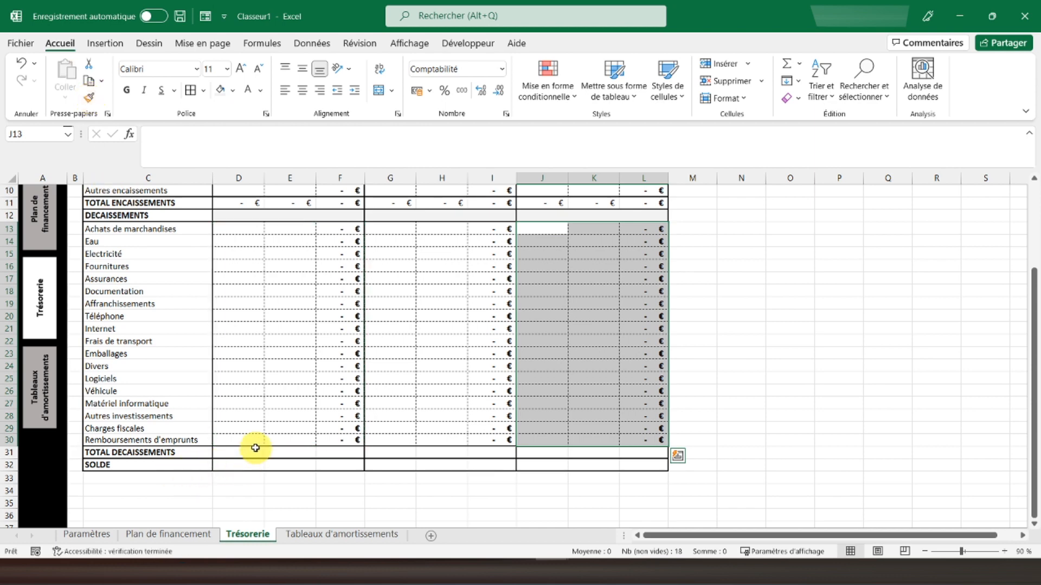
Enter =SOMME(D13:D30) in D31 as the TOTAL DECAISSEMENTS of year N, SEMESTRE 1.
left_click(231, 453)
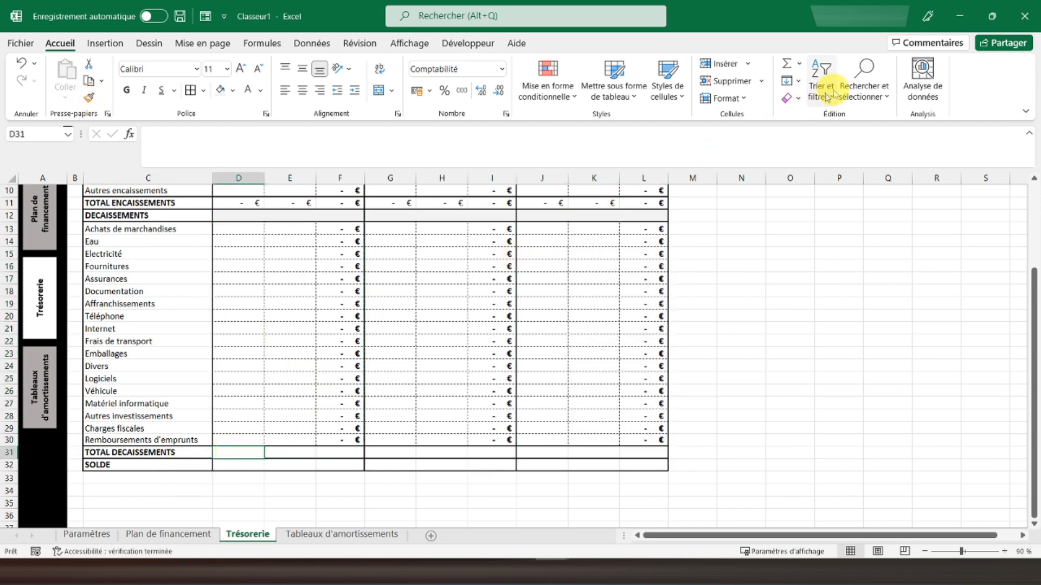
left_click(796, 65)
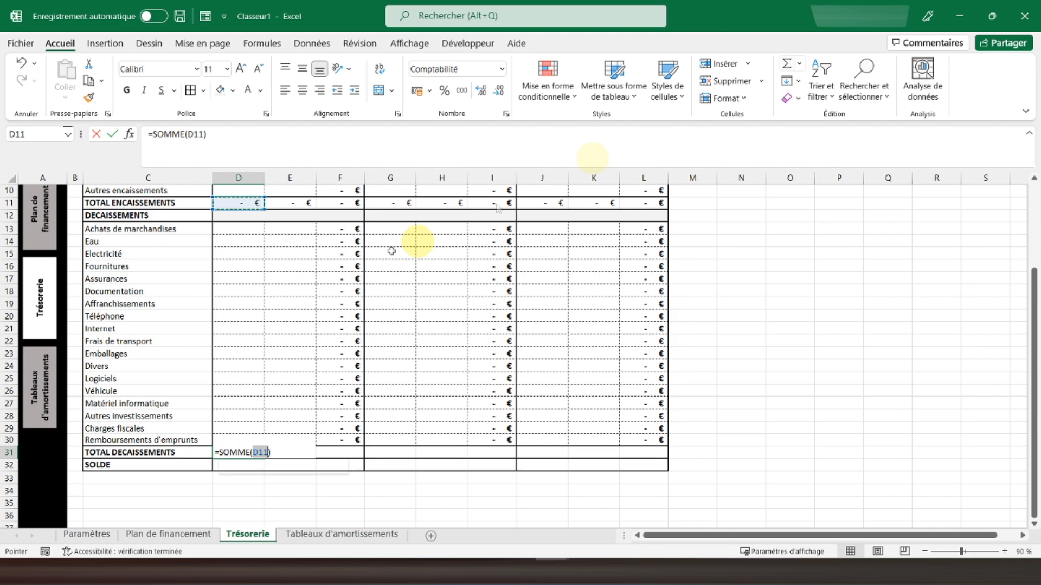
left_click_drag(238, 228, 245, 437)
key("Return")
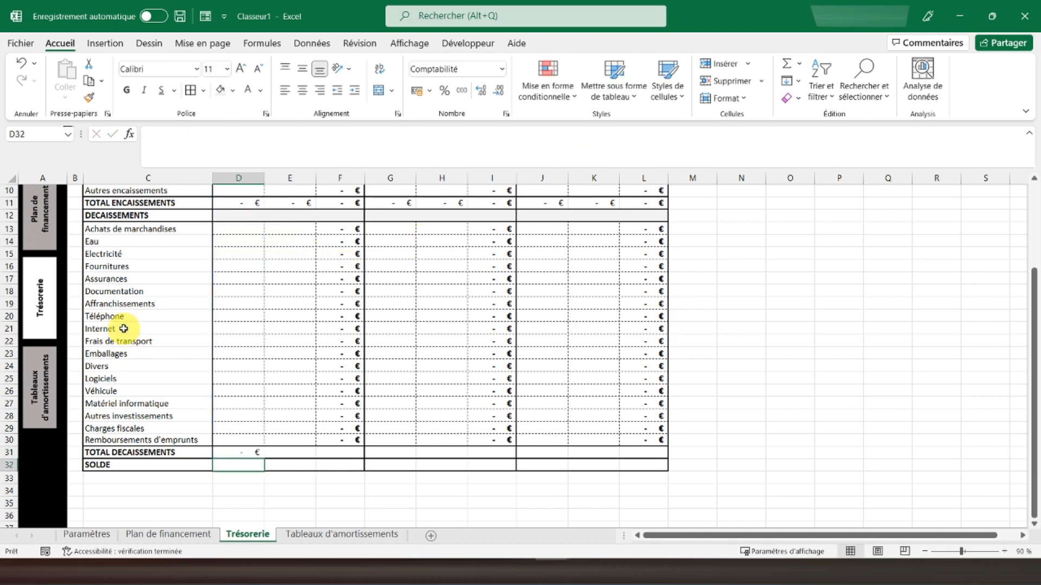
Copy only the TOTAL DECAISSEMENTS formula from D31 across E31:L31 and check the pasted formula in E31.
right_click(244, 453)
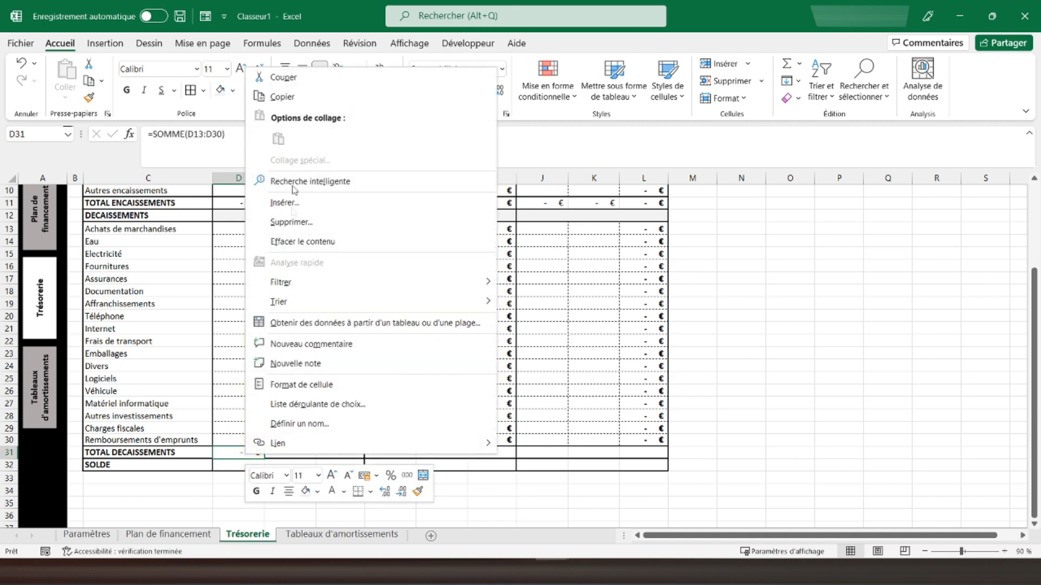
left_click(287, 94)
left_click_drag(293, 450, 646, 453)
right_click(646, 453)
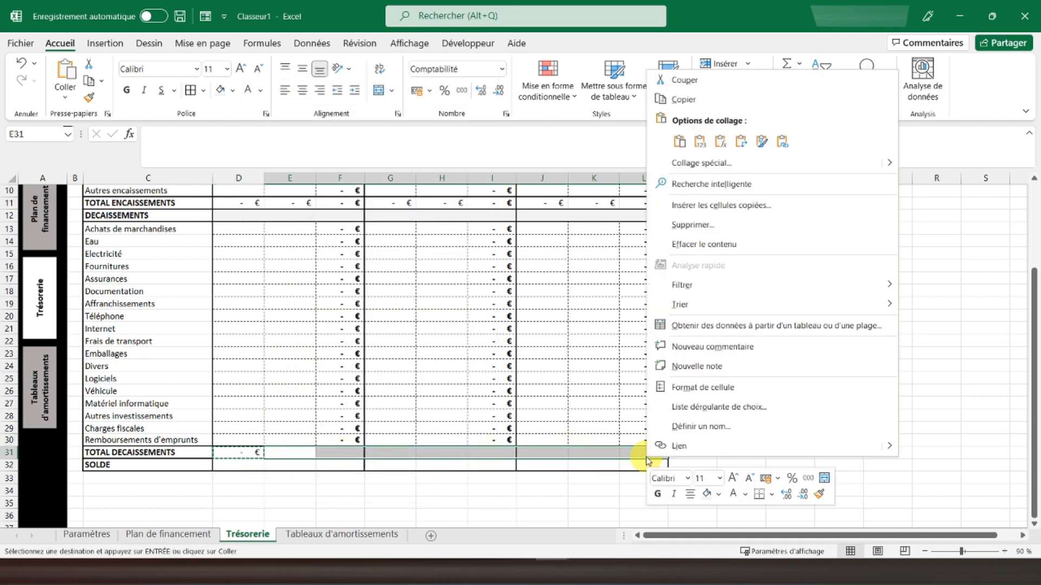
left_click(720, 141)
left_click(395, 451)
left_click(293, 454)
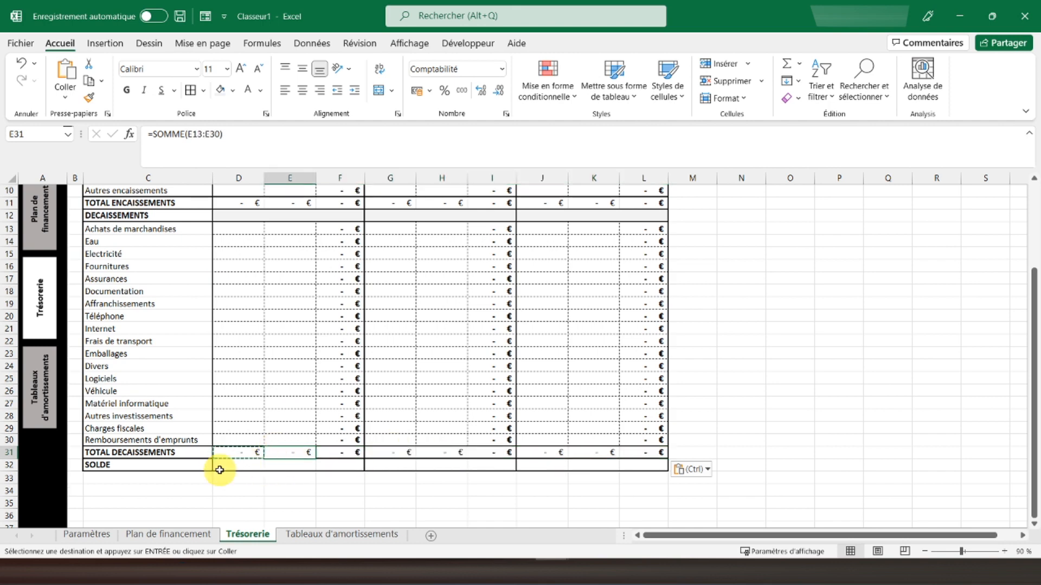
Enter =D11-D31 in D32 as the SOLDE of year N, SEMESTRE 1.
left_click(227, 466)
scroll(302, 448, "up", 1)
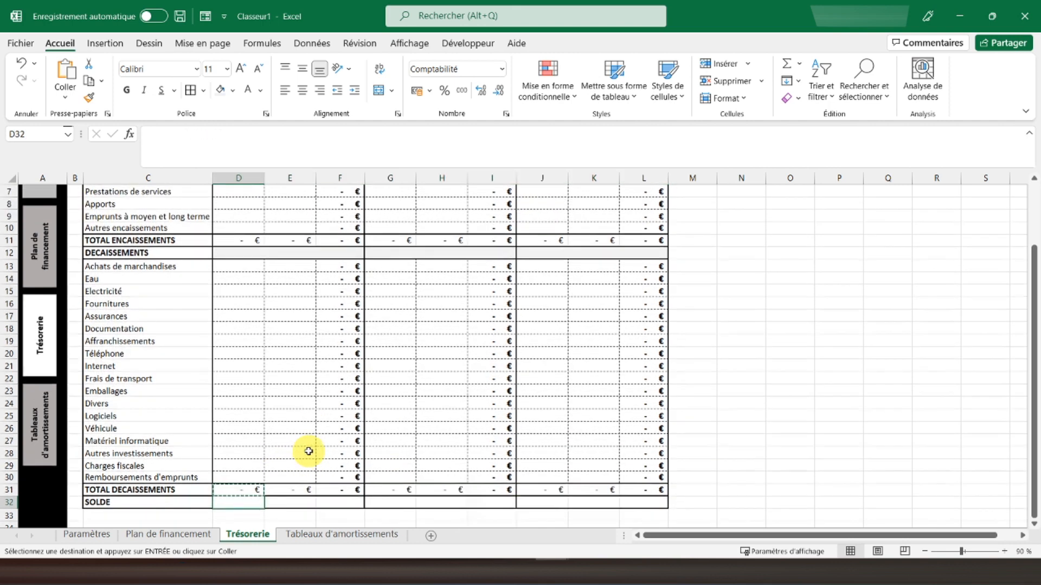
type("=")
left_click(248, 238)
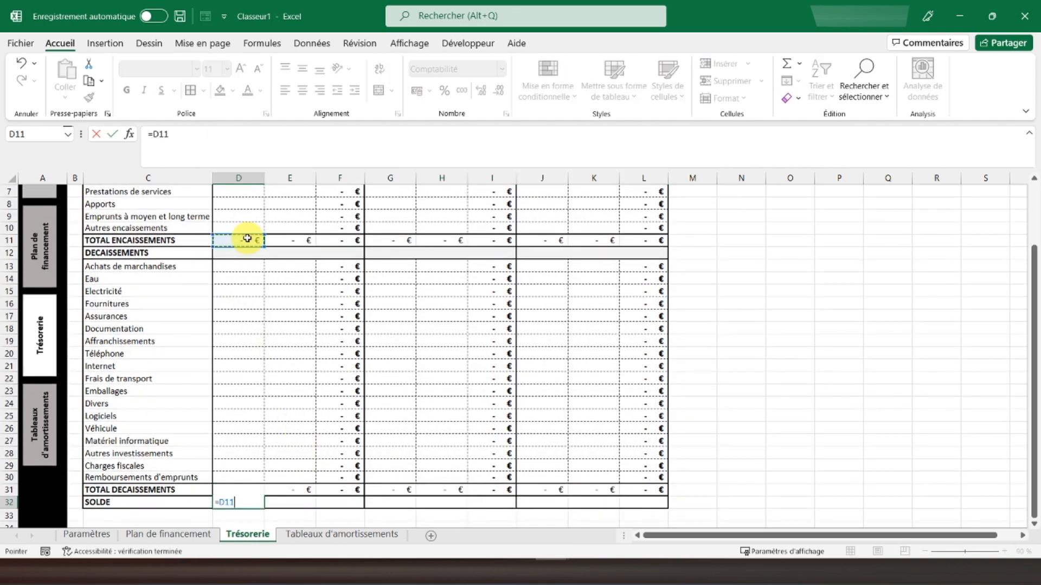
type("-")
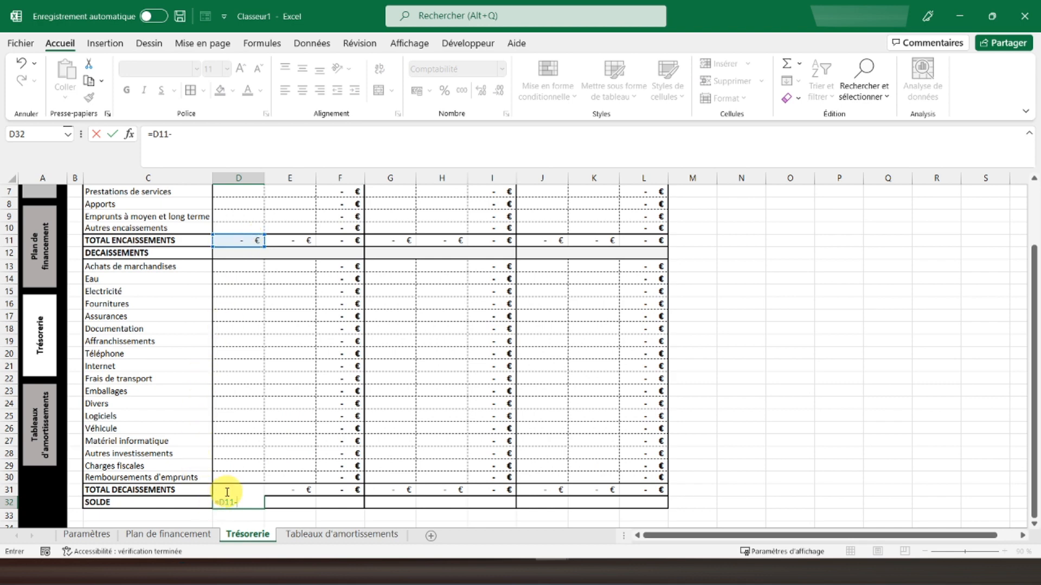
type("D31")
key("Return")
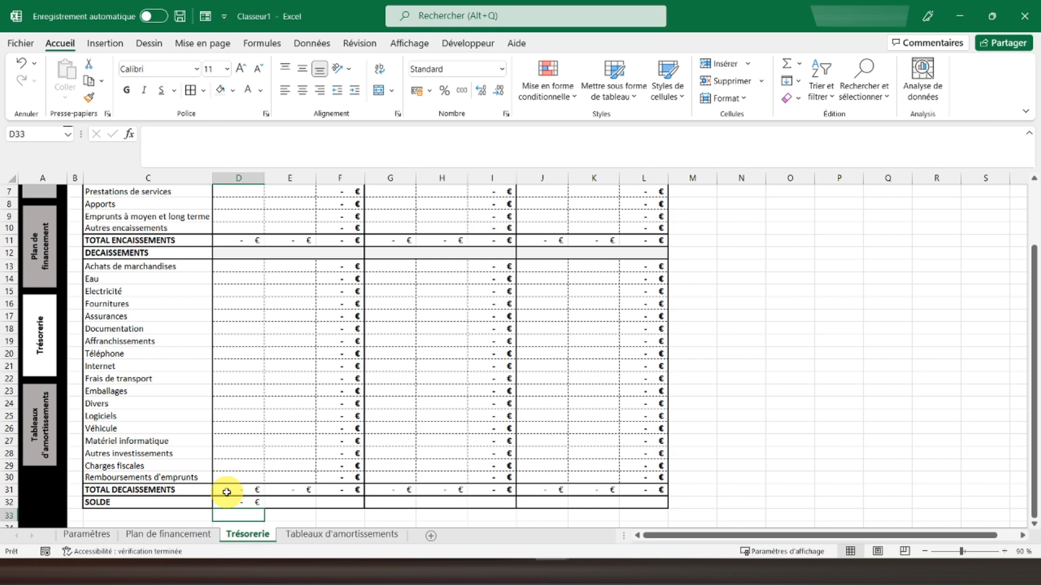
Copy only the SOLDE formula from D32 across E32:L32.
right_click(235, 499)
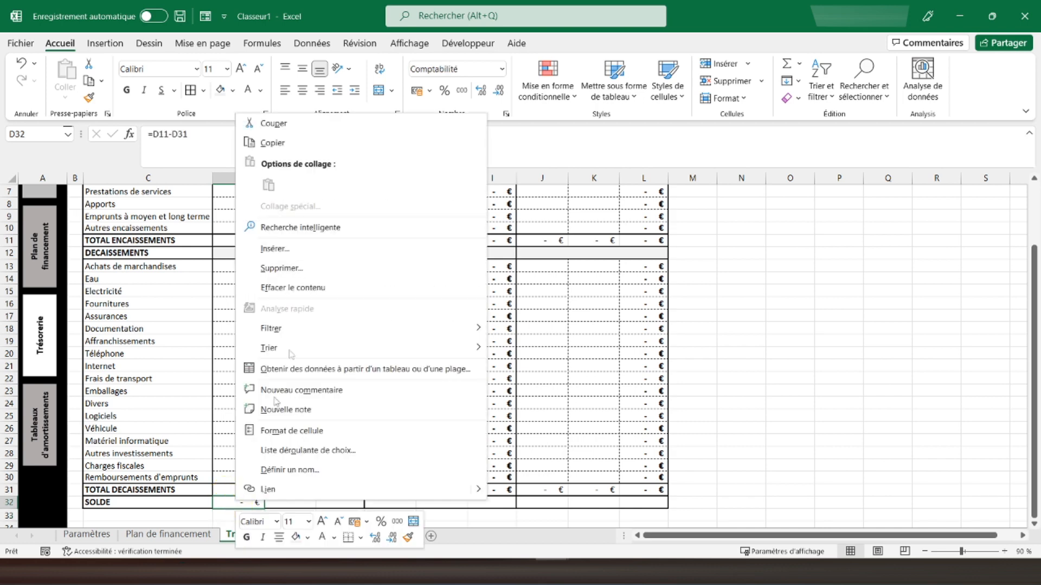
left_click(279, 142)
left_click_drag(282, 505, 633, 503)
right_click(633, 503)
left_click(706, 189)
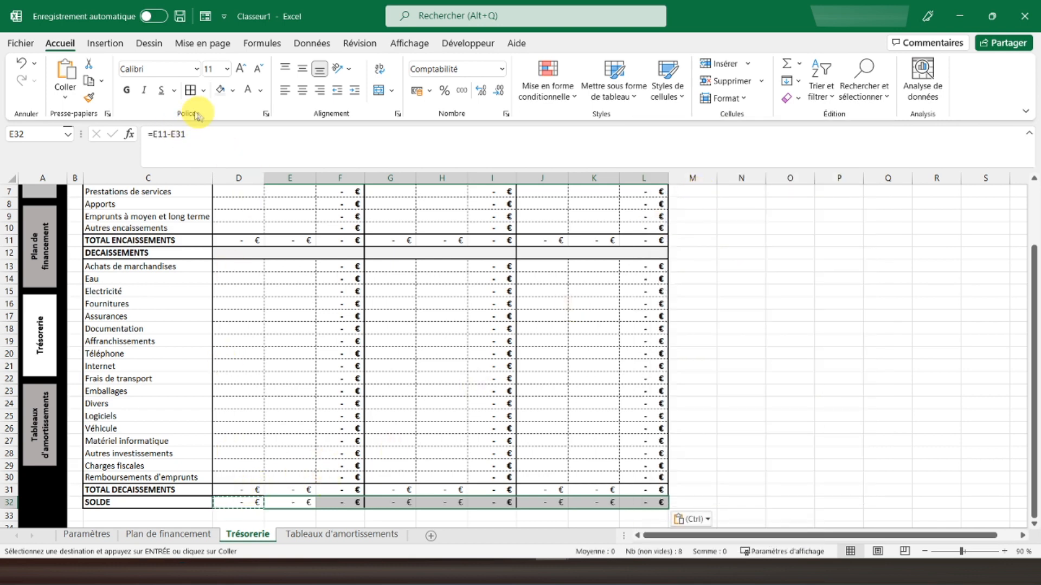
key("Escape")
left_click(290, 380)
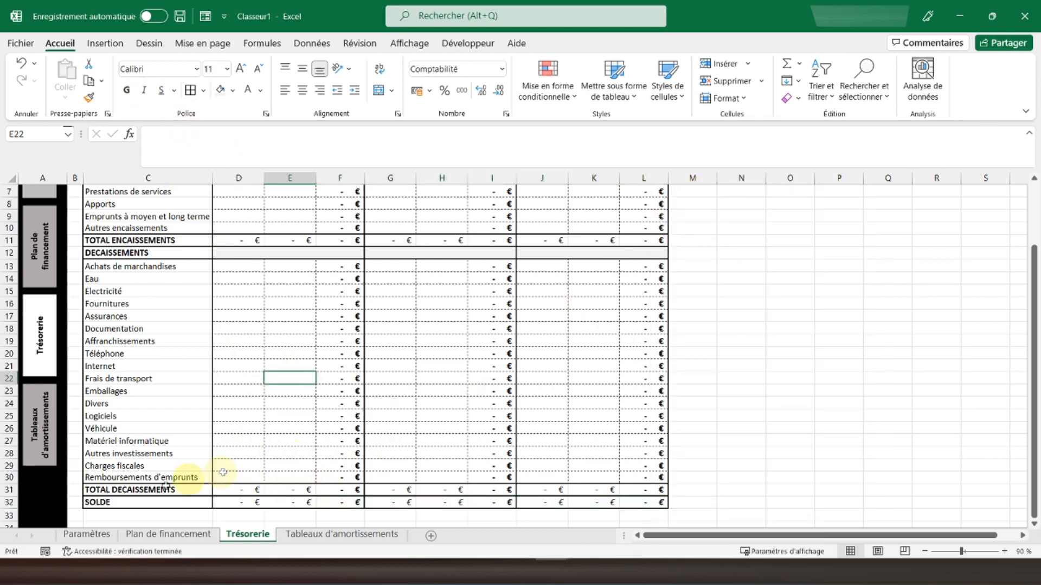
Italicize the SOLDE label in C32.
left_click(122, 503)
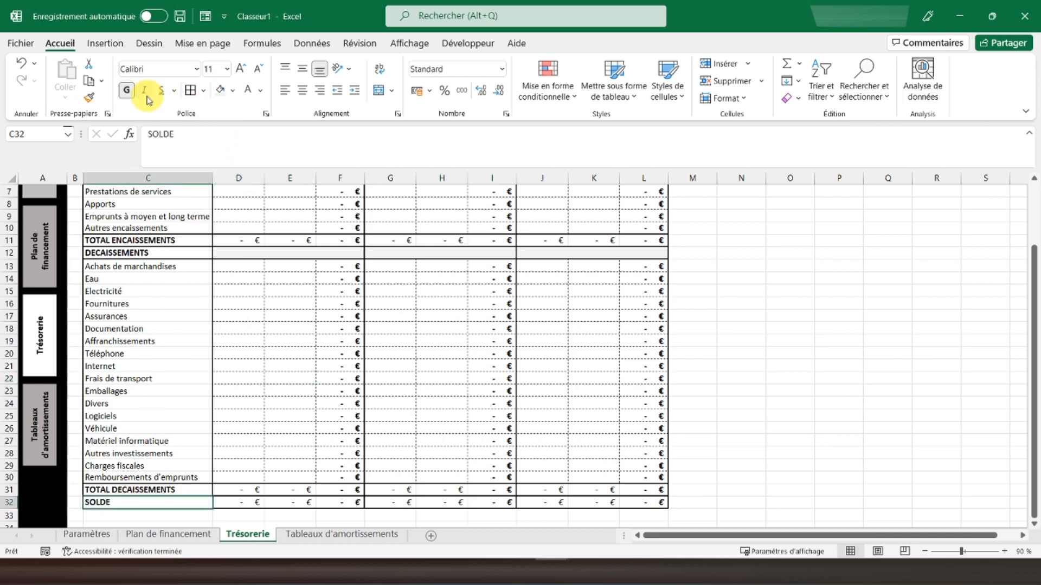
scroll(291, 362, "up", 2)
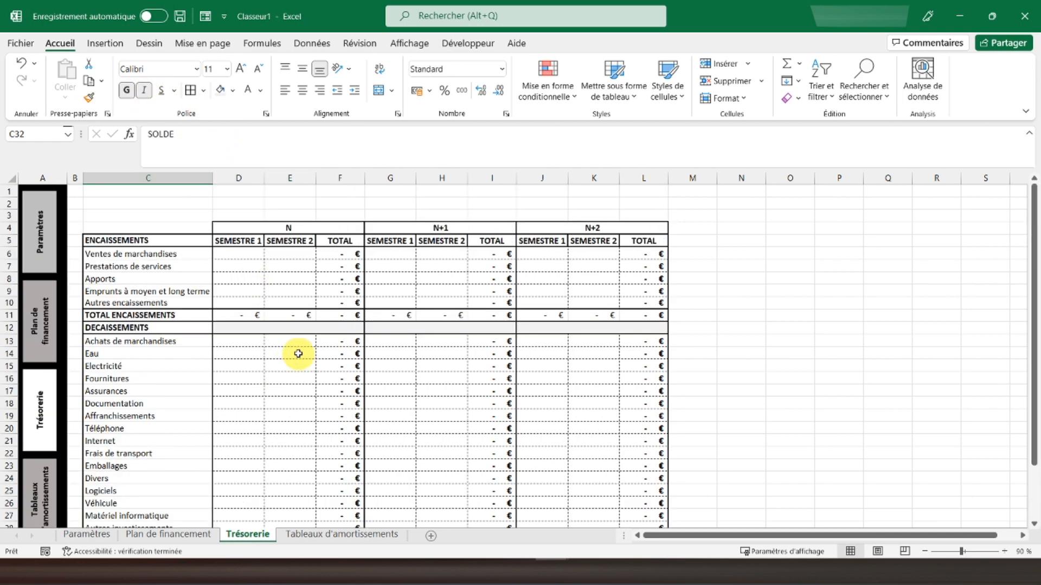
scroll(253, 344, "down", 3)
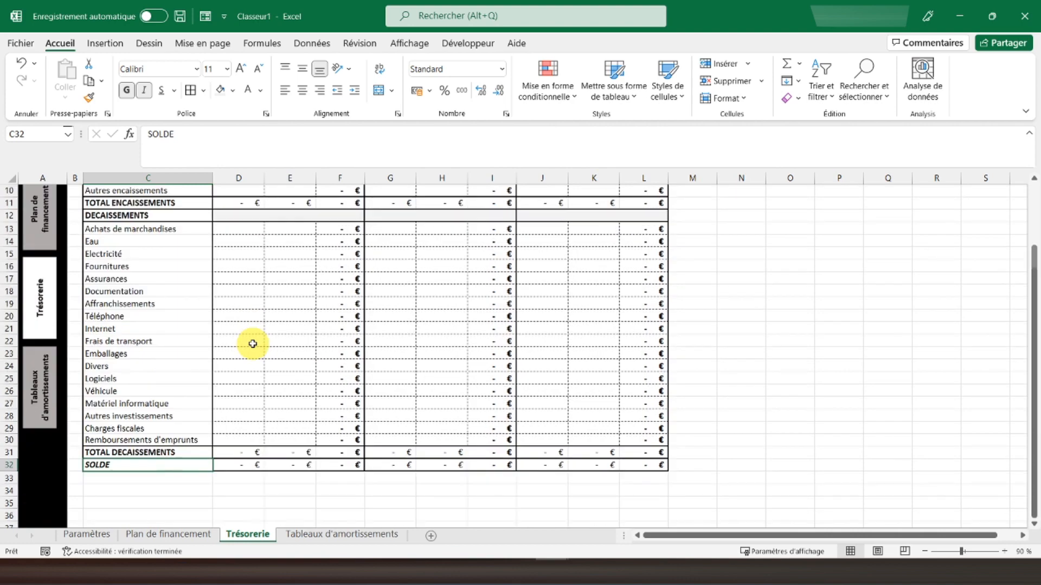
Link the year N Apports cells to the financing plan, with ='Plan de financement'!D12 in D8 and ='Plan de financement'!E12 in E8.
scroll(252, 343, "up", 3)
left_click(232, 277)
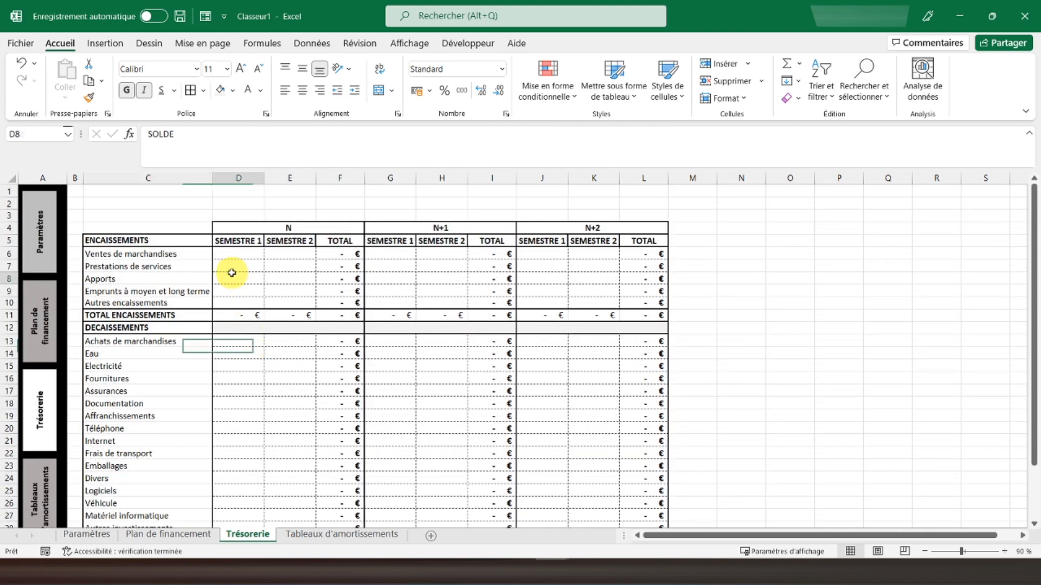
type("=")
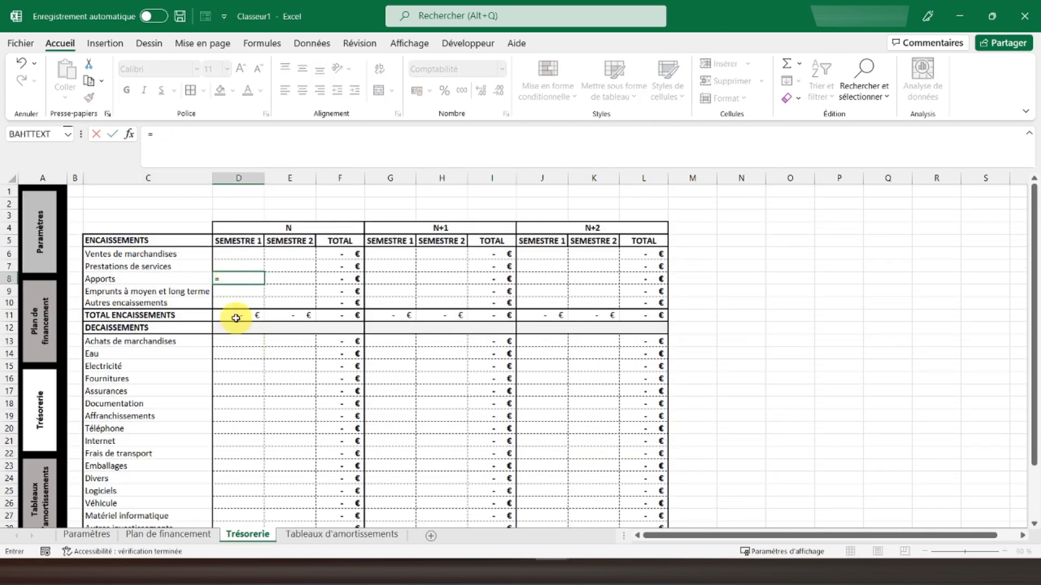
left_click(147, 536)
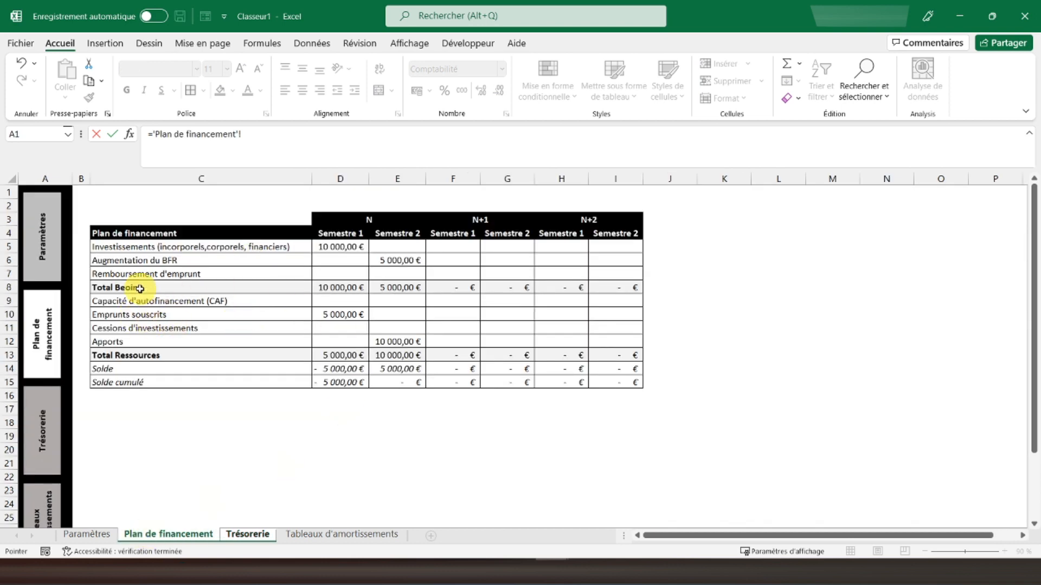
left_click(326, 345)
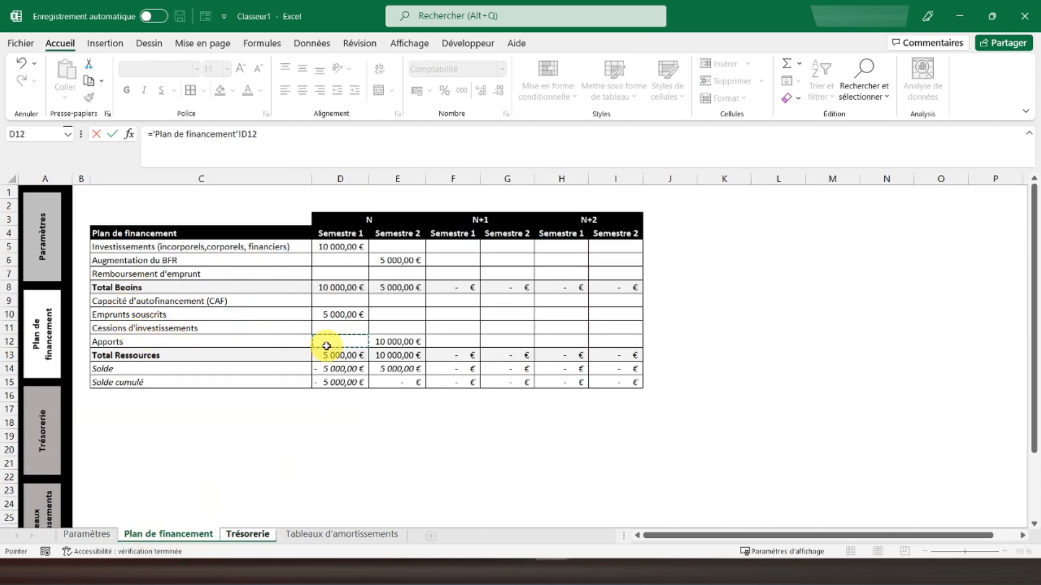
key("Return")
left_click(293, 278)
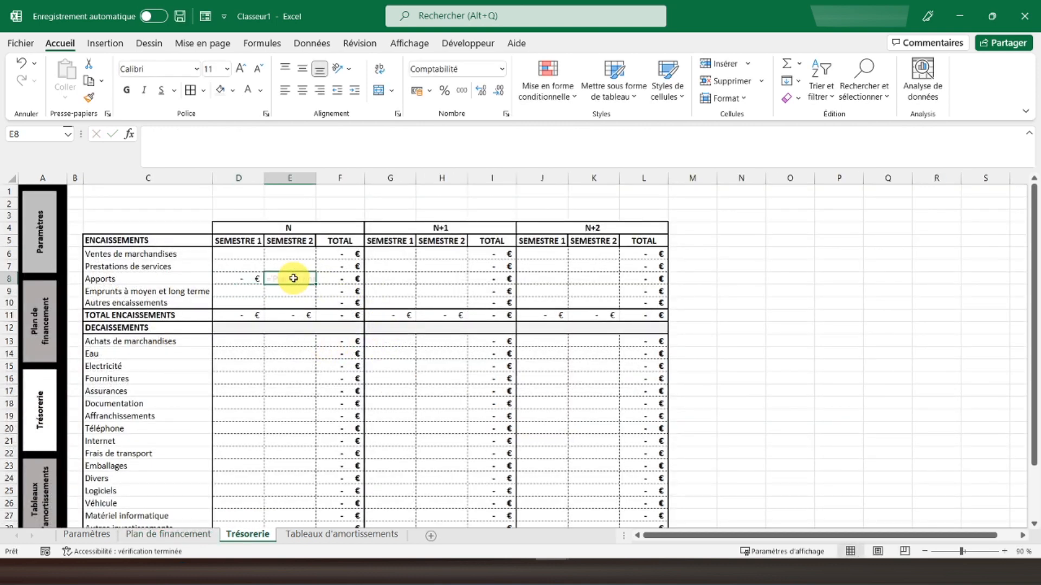
type("=")
left_click(158, 540)
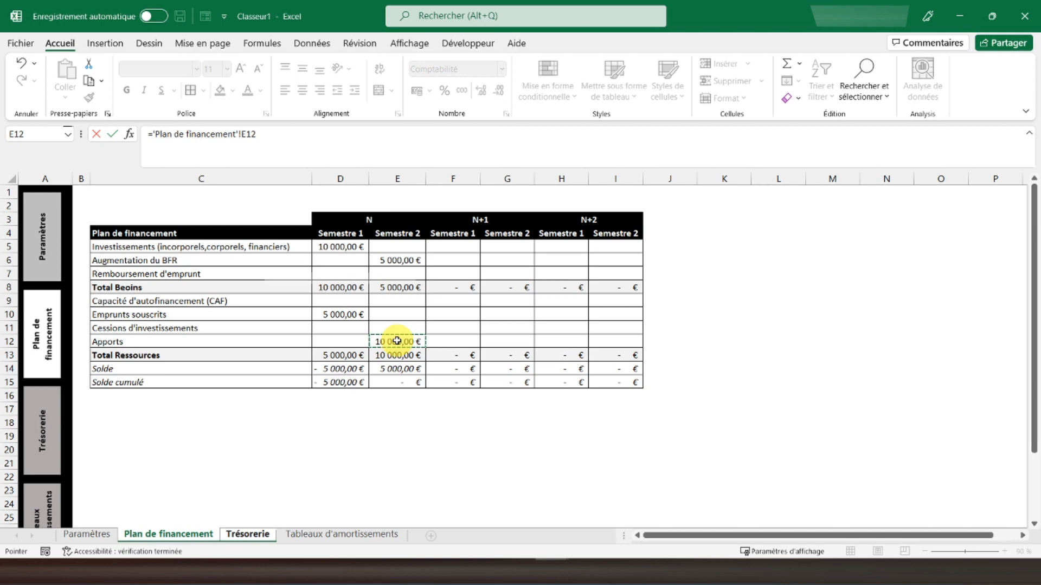
key("Return")
Link the N+1 Apports cells to the financing plan, with ='Plan de financement'!F12 in G8 and ='Plan de financement'!G12 in H8.
left_click(390, 280)
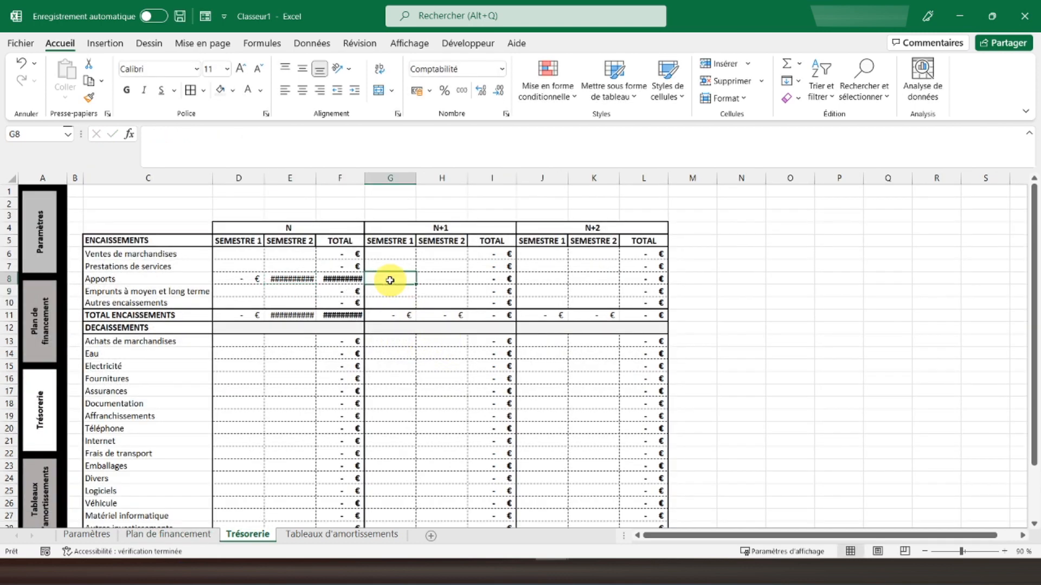
type("=")
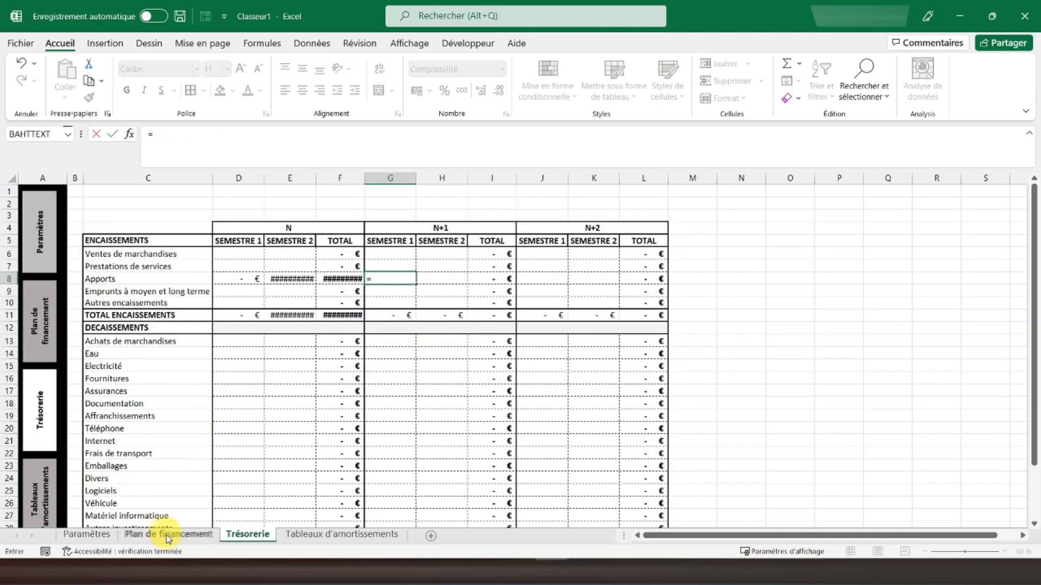
left_click(165, 536)
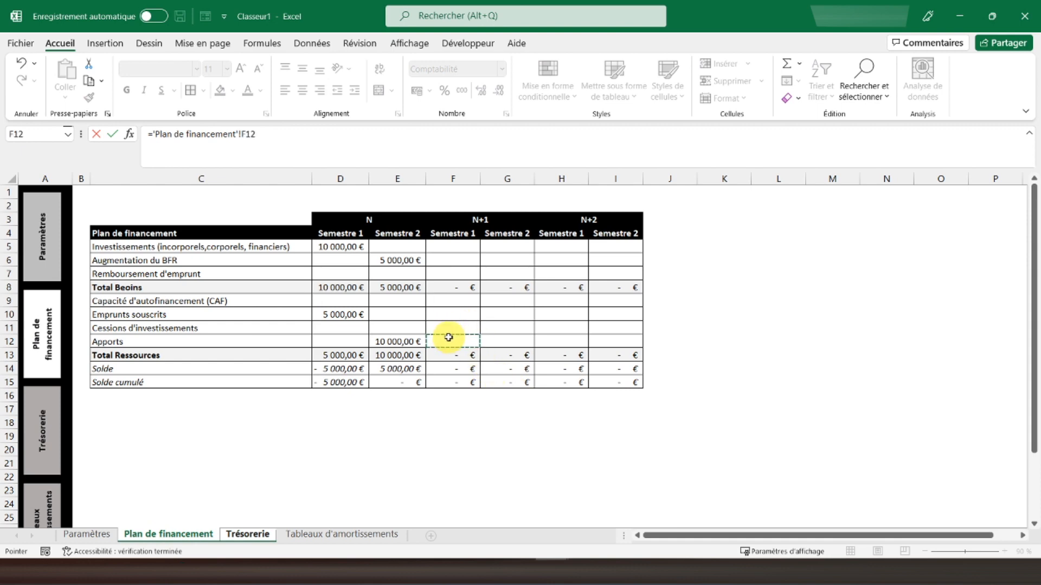
key("Return")
left_click(441, 279)
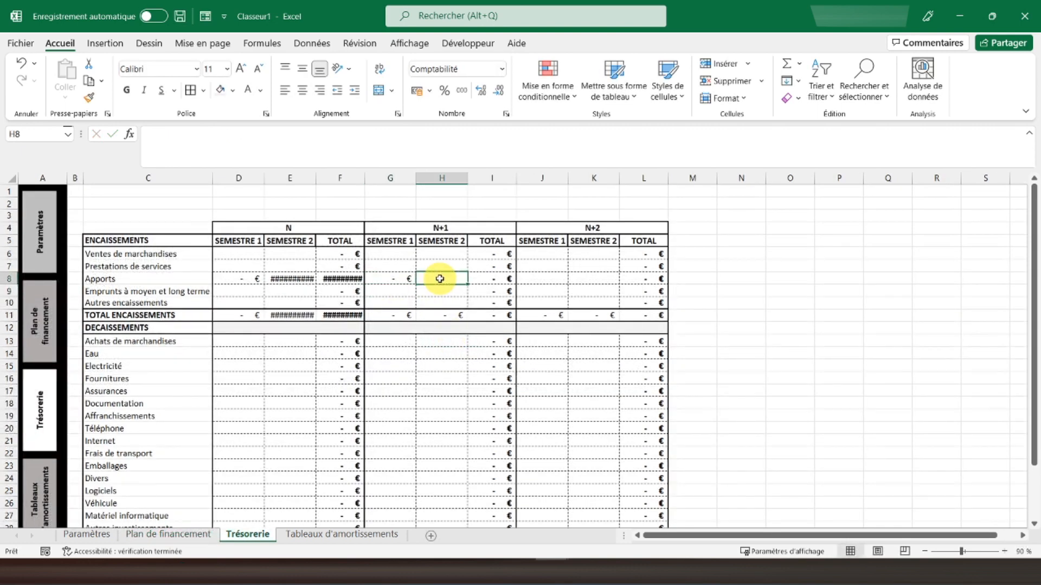
type("=")
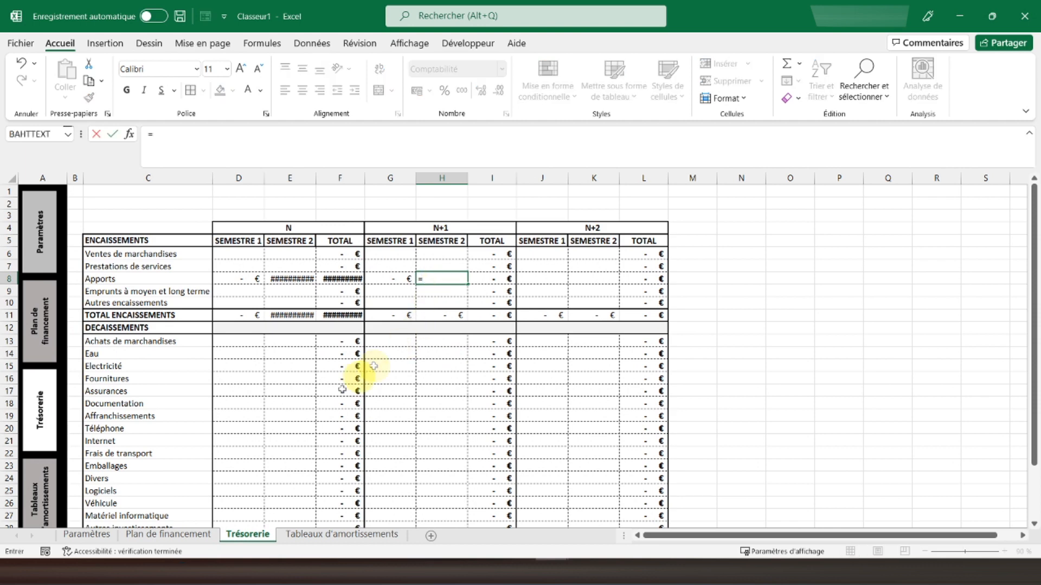
left_click(202, 535)
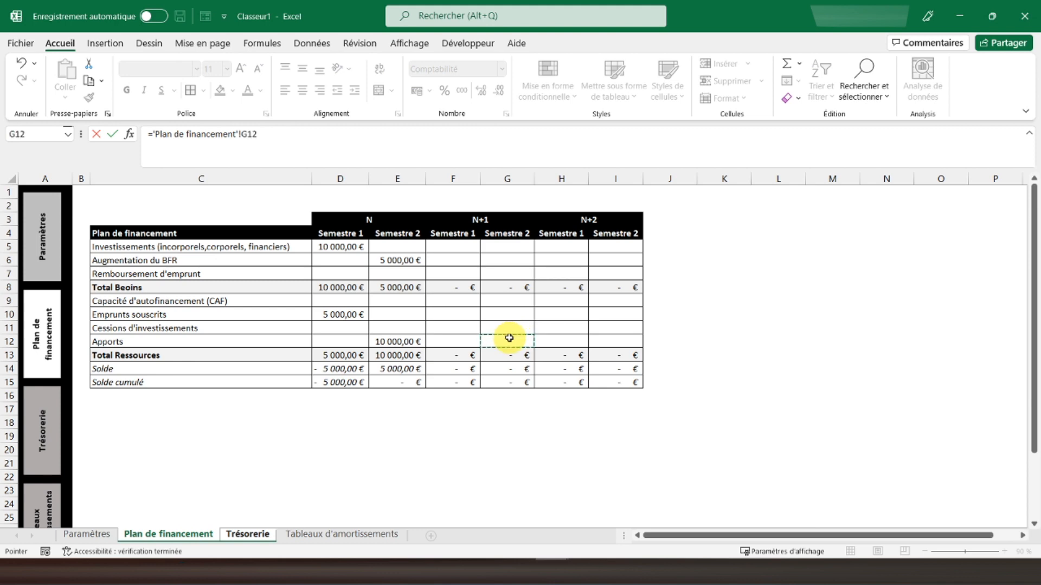
key("Return")
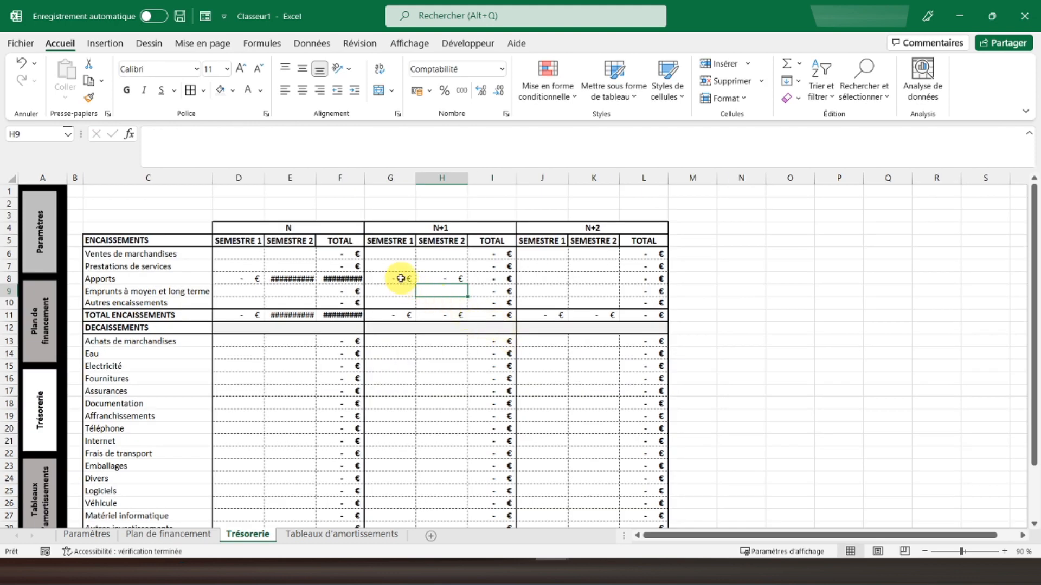
left_click(400, 278)
left_click(450, 282)
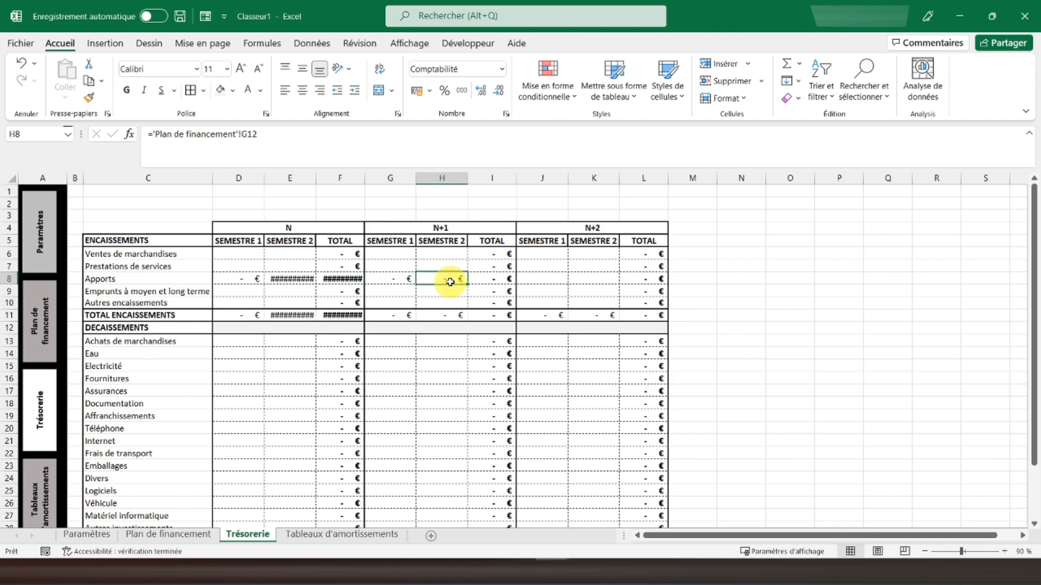
Link the N+2 Apports cells to the financing plan, with ='Plan de financement'!H12 in J8 and ='Plan de financement'!I12 in K8.
left_click(551, 278)
type("=")
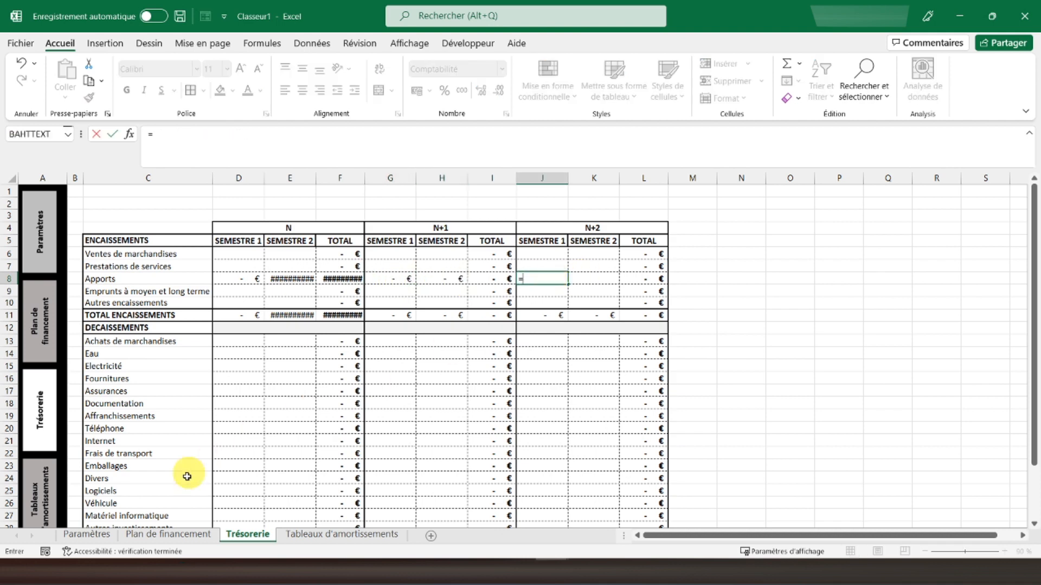
left_click(168, 534)
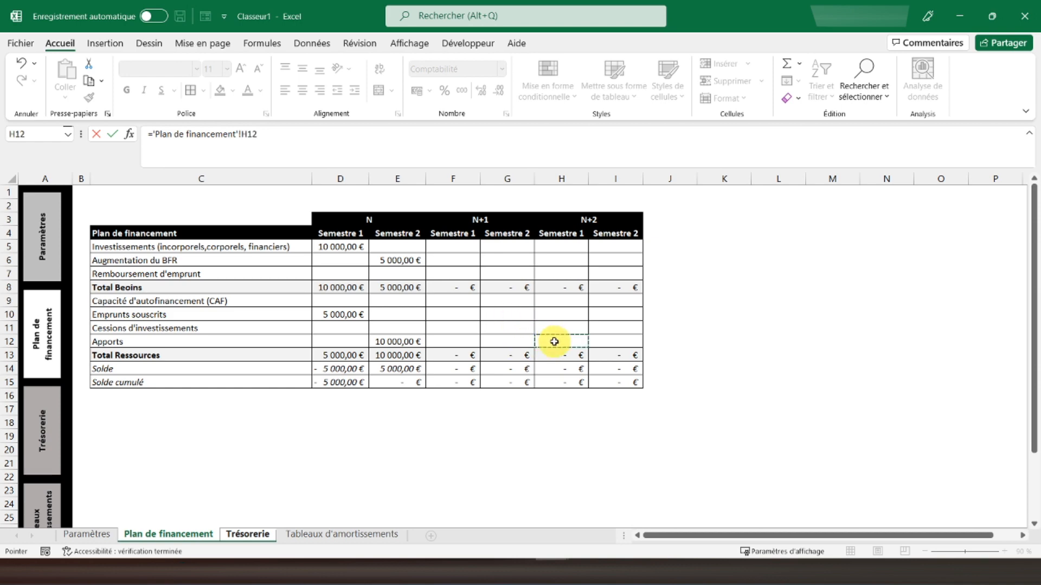
key("Return")
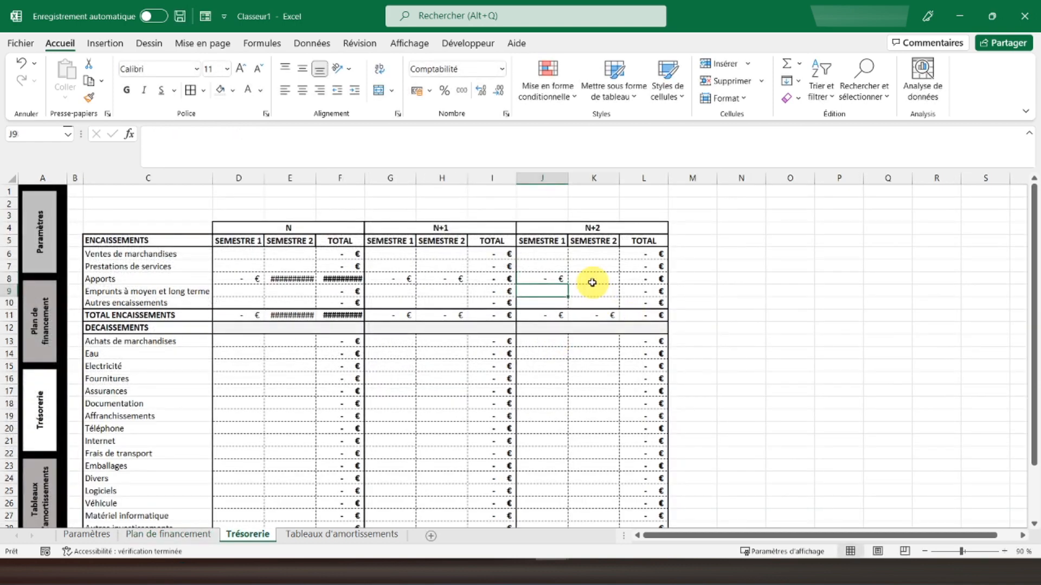
type("=")
left_click(198, 528)
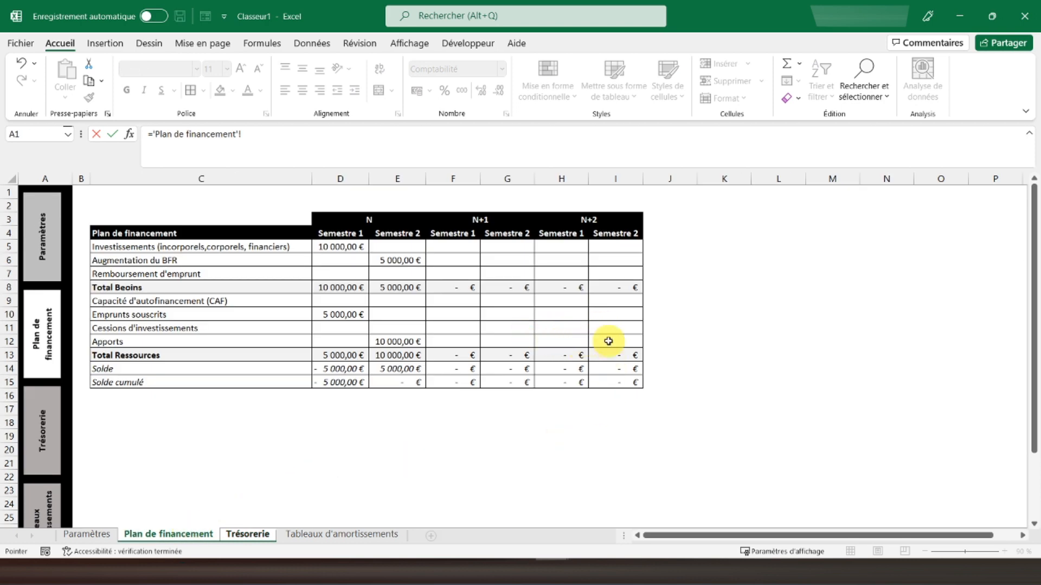
key("Return")
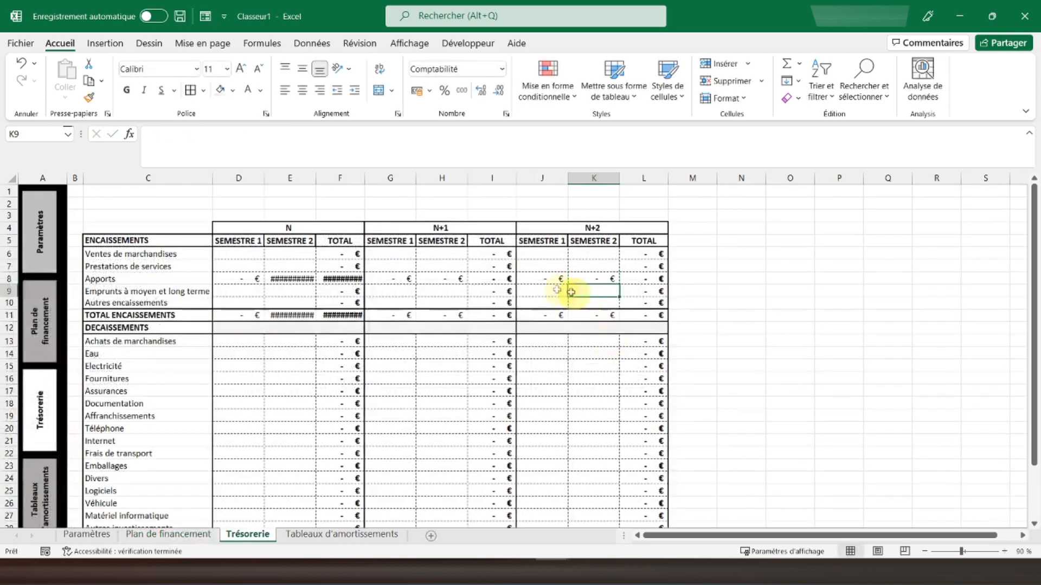
Autofit the widths of columns E and F to their contents.
left_click(293, 279)
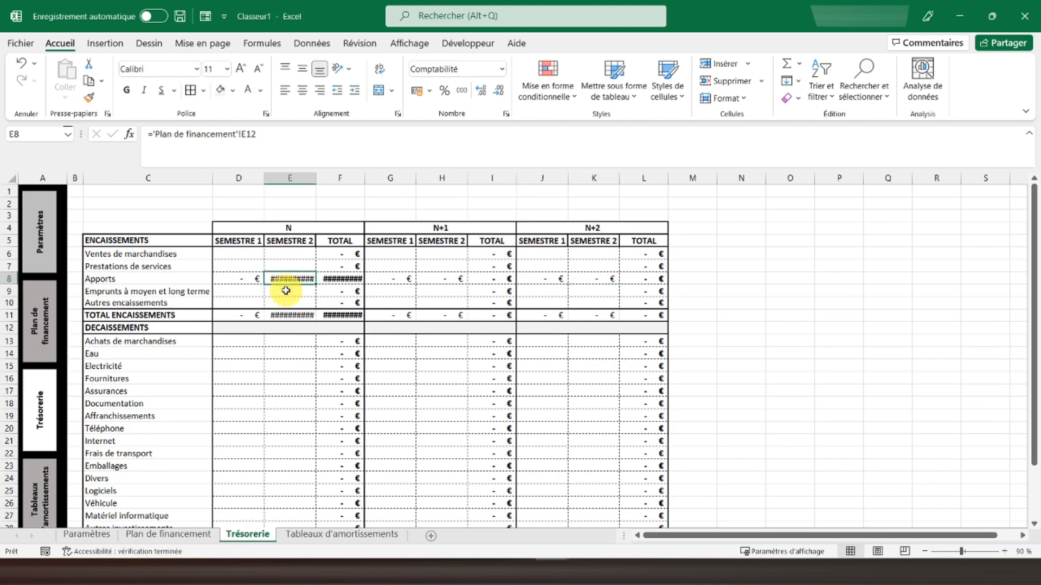
double_click(313, 178)
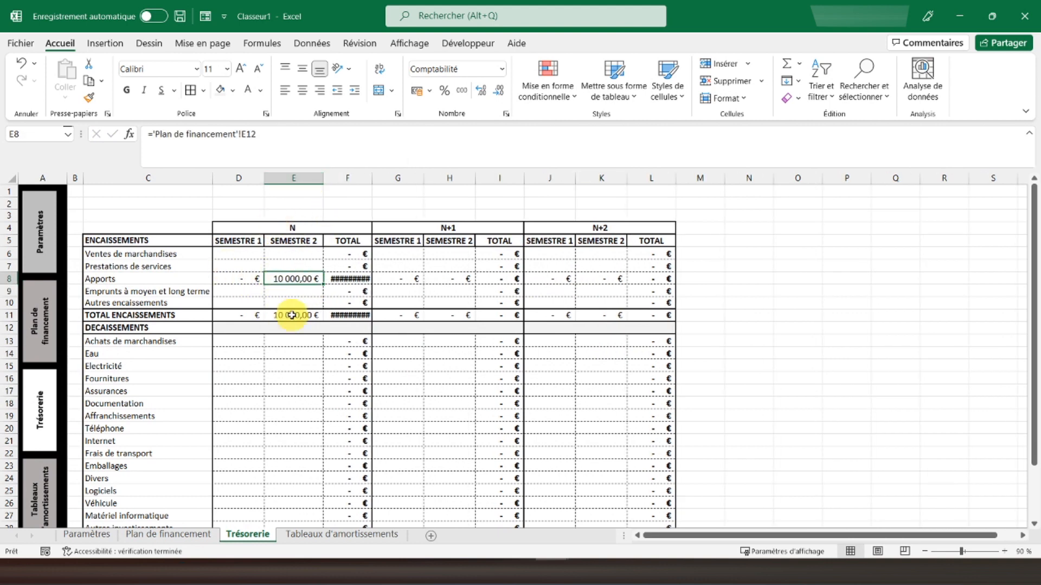
double_click(371, 178)
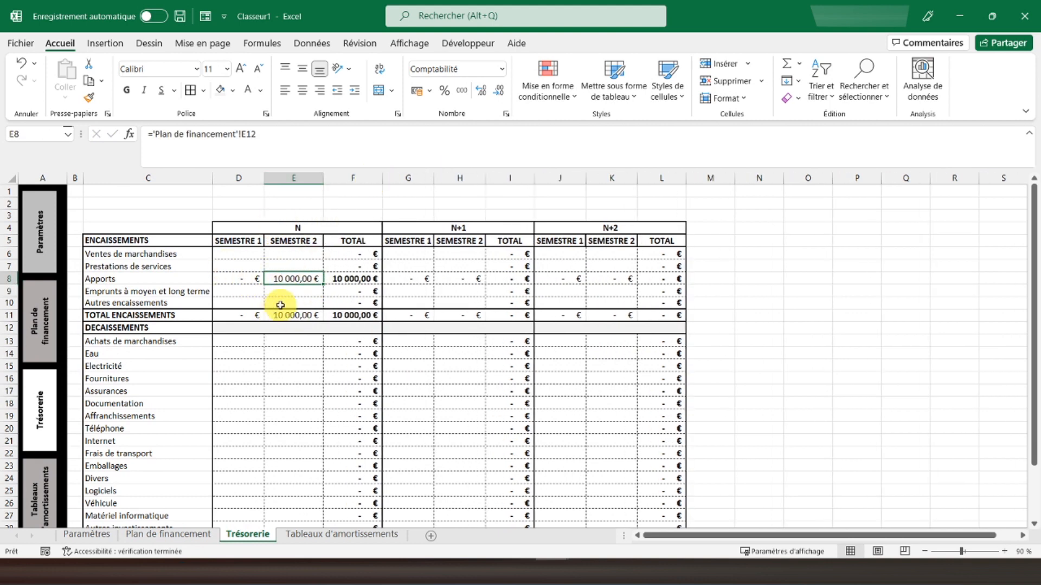
Check the exact width of column E without changing it.
left_click(293, 179)
right_click(292, 180)
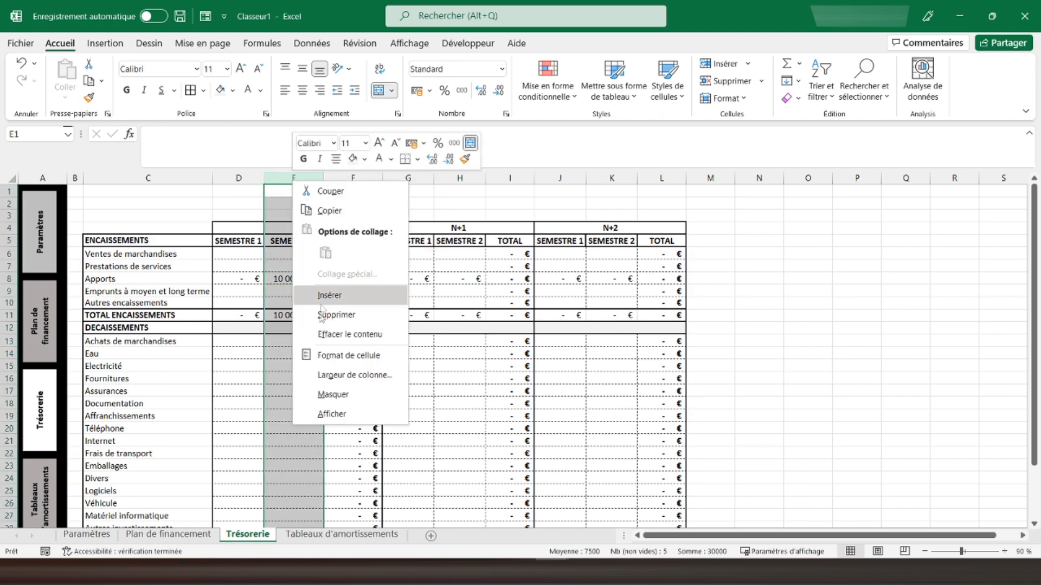
left_click(329, 375)
left_click(366, 404)
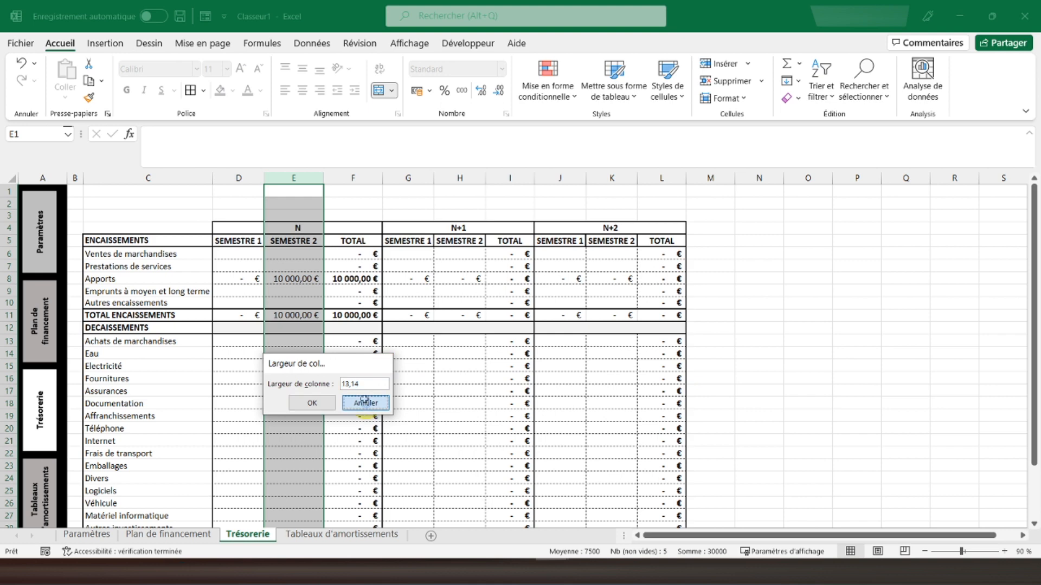
Set the width of columns D through L to 14 and look over the resized table.
left_click_drag(242, 178, 653, 190)
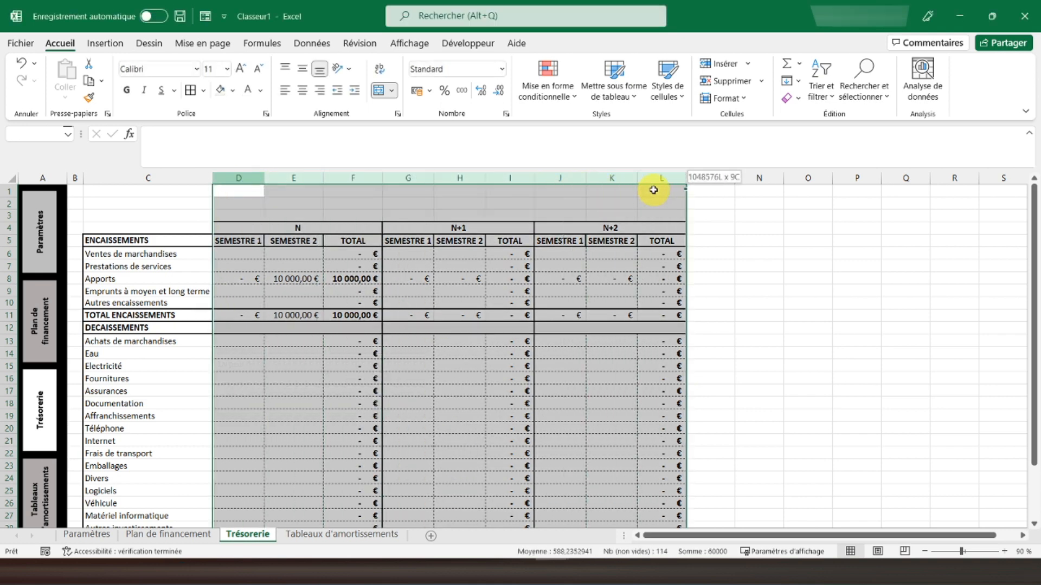
right_click(556, 179)
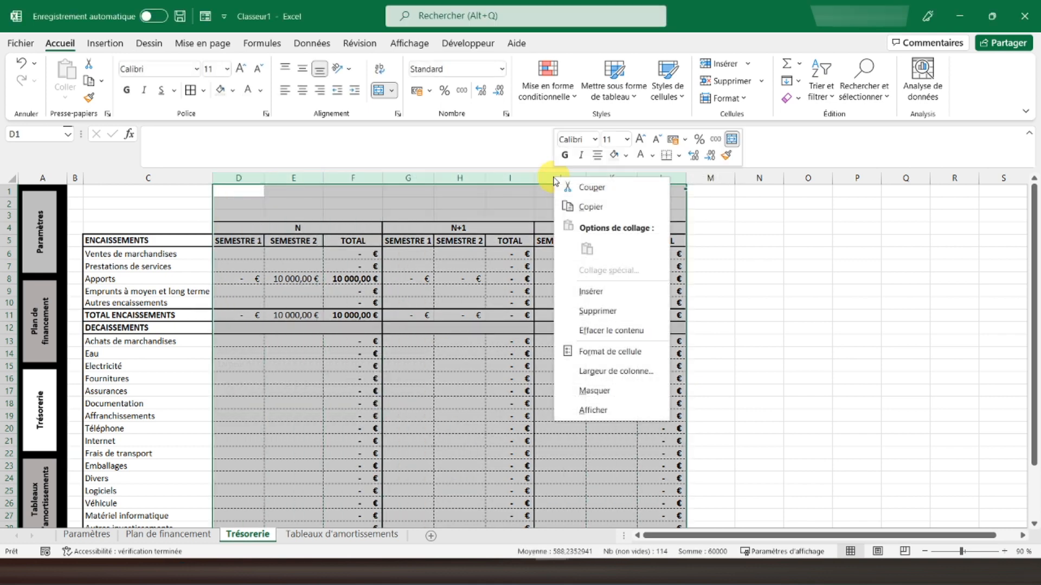
left_click(584, 367)
type("14")
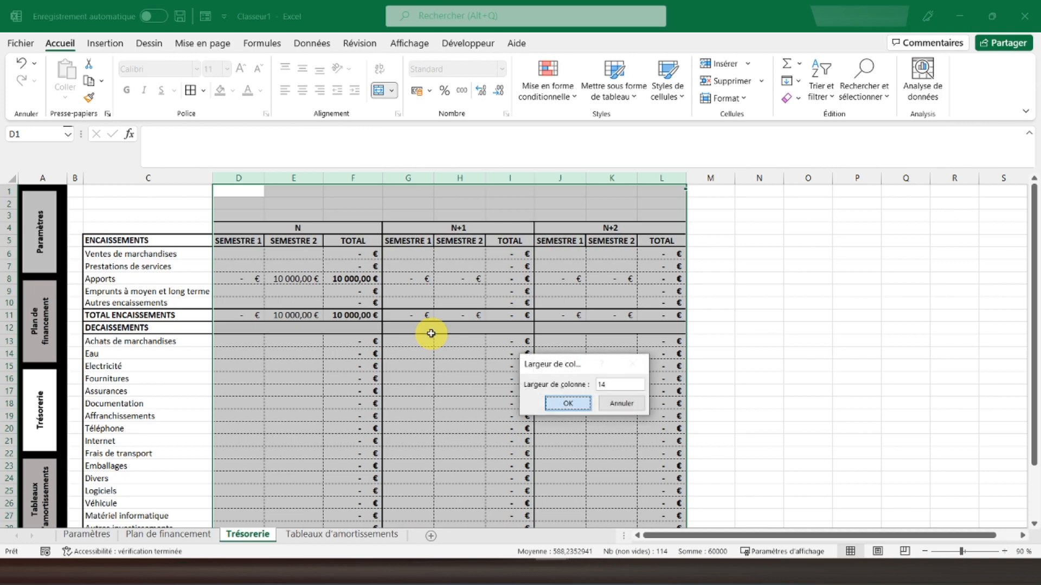
key("Return")
left_click(304, 279)
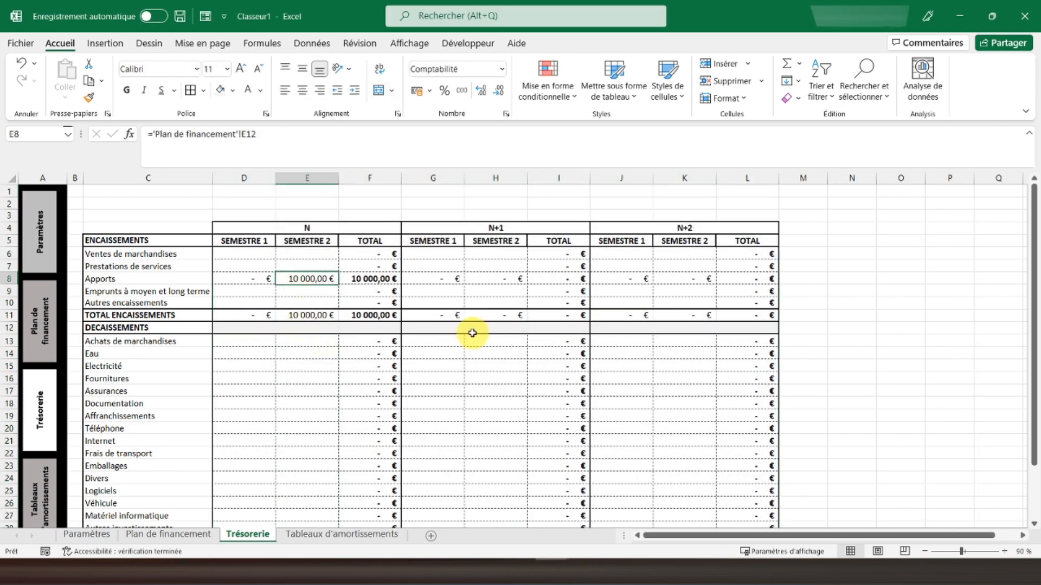
scroll(469, 332, "down", 4)
scroll(353, 328, "up", 4)
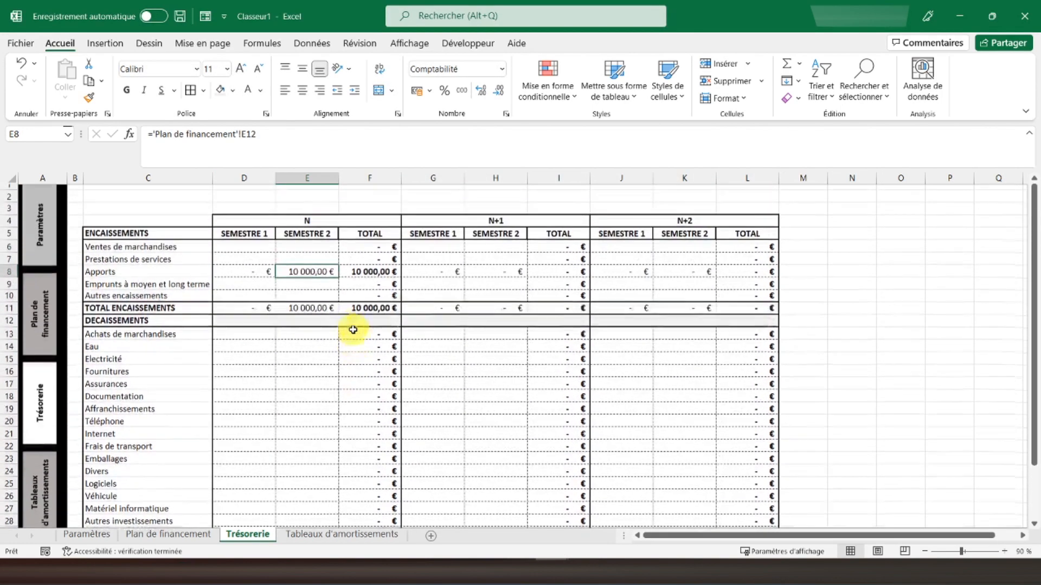
Calculate Charges fiscales for Semestre 1 of year N in D29 with =D6*Paramètres!F17+Trésorerie!D7*Paramètres!F18.
scroll(228, 385, "down", 3)
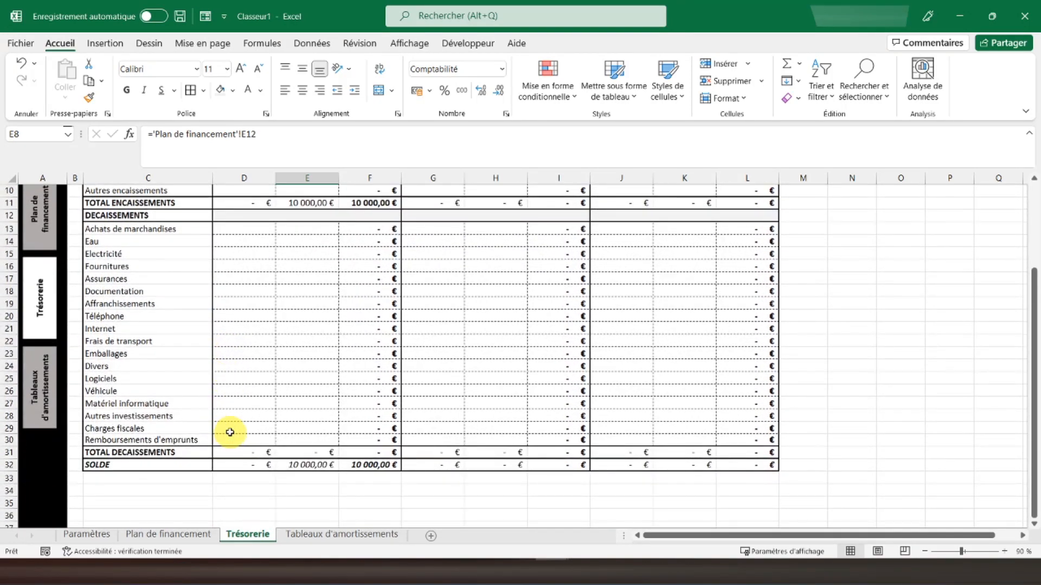
left_click(230, 432)
scroll(304, 312, "up", 3)
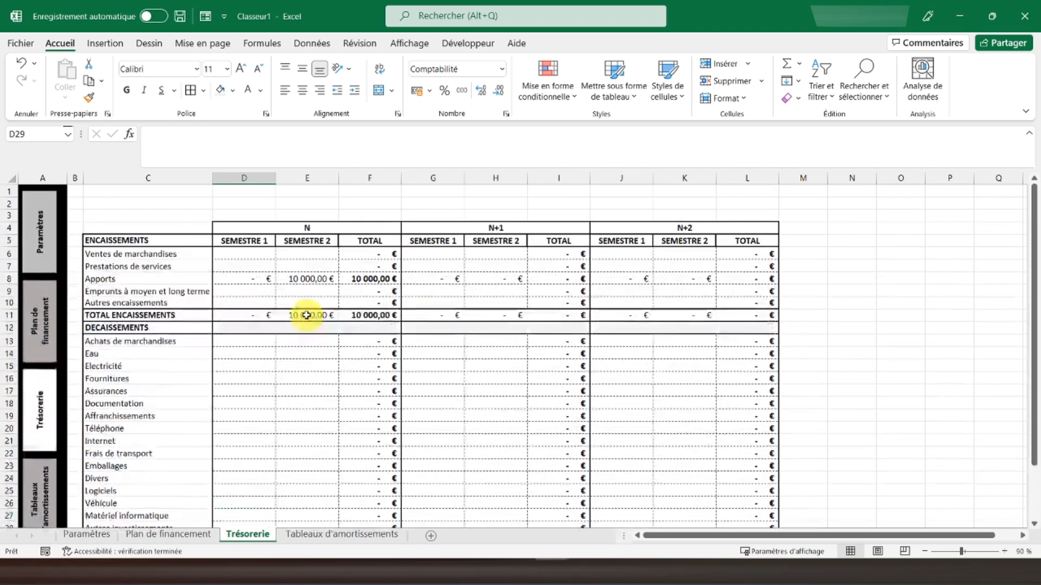
scroll(305, 314, "down", 1)
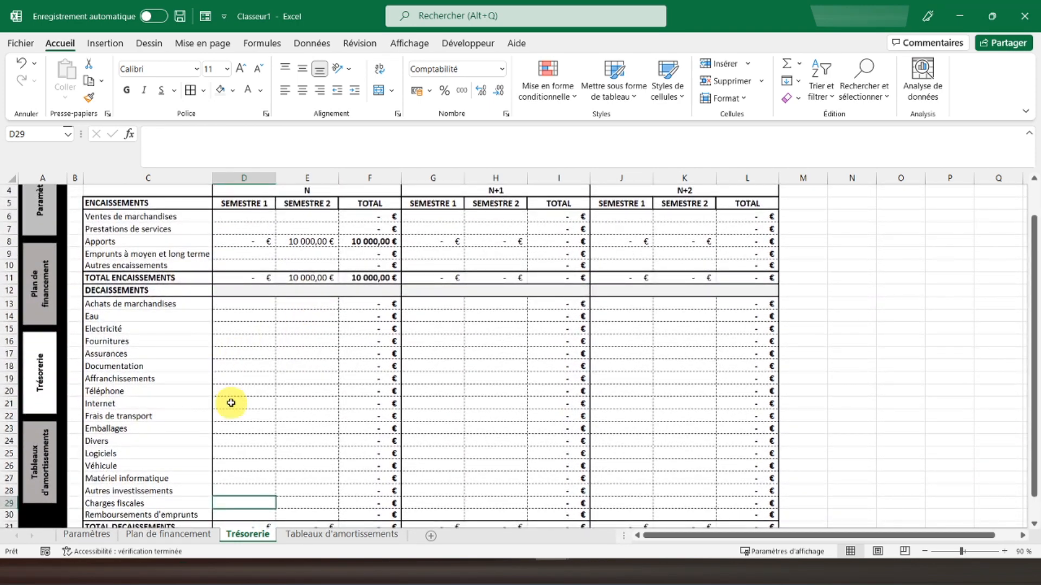
type("=")
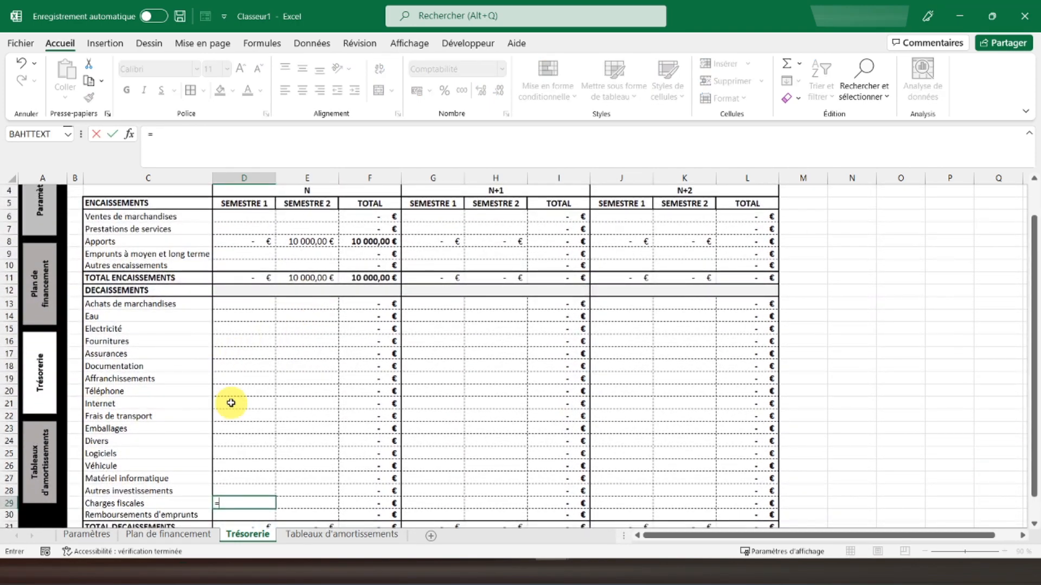
left_click(238, 219)
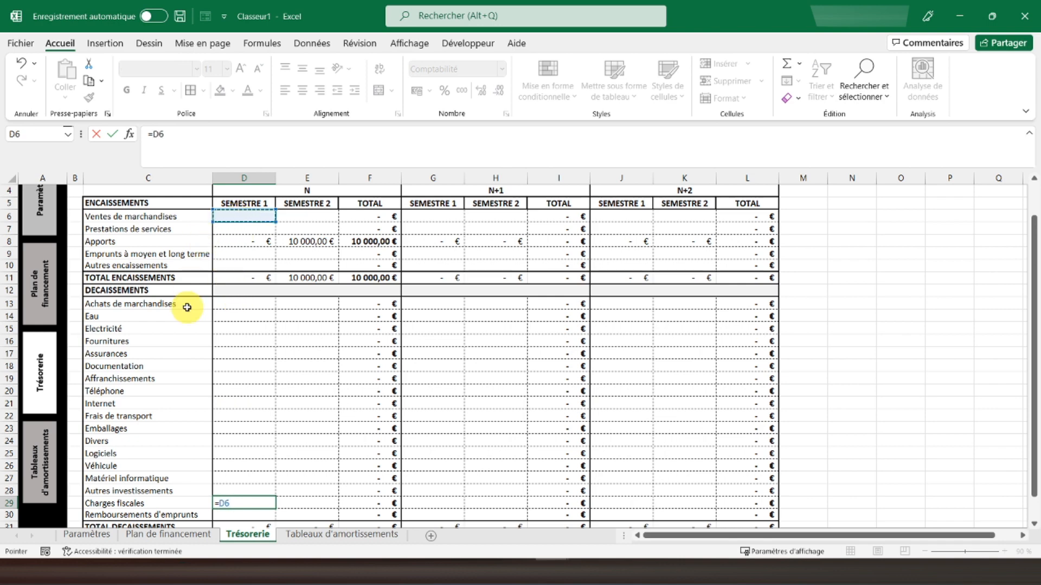
type("*")
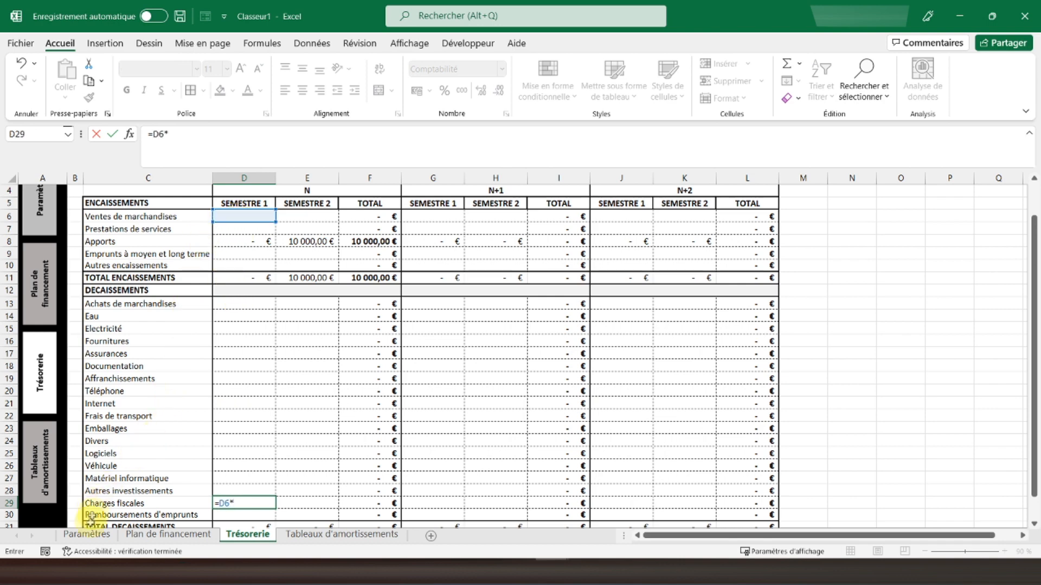
left_click(87, 534)
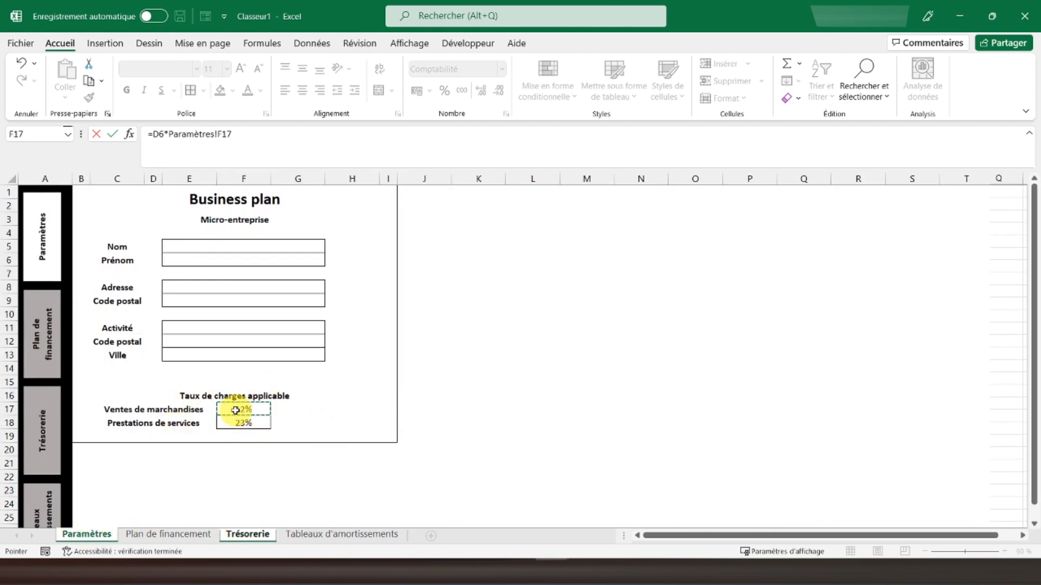
type("+")
left_click(247, 534)
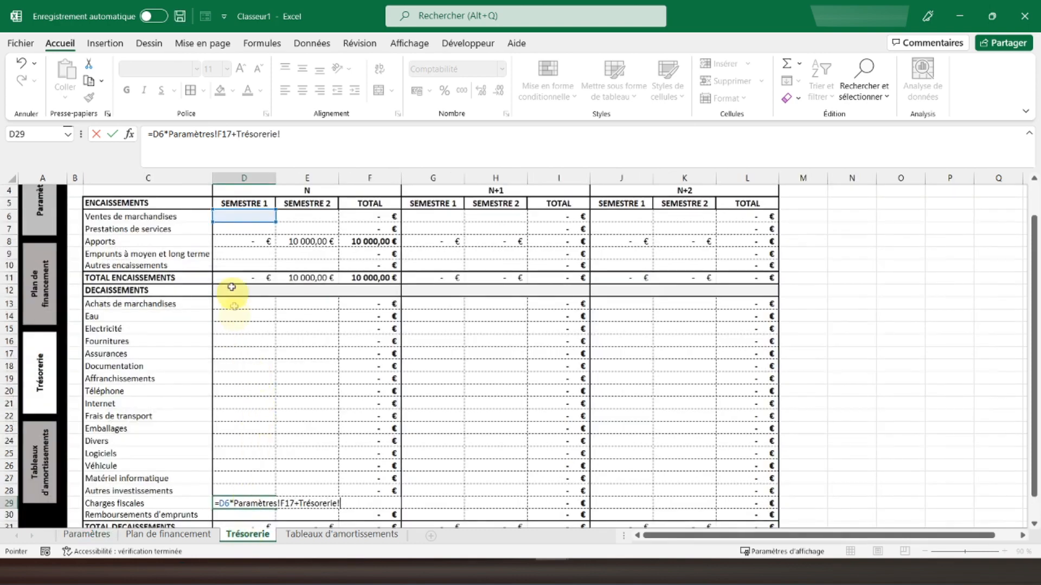
left_click(229, 230)
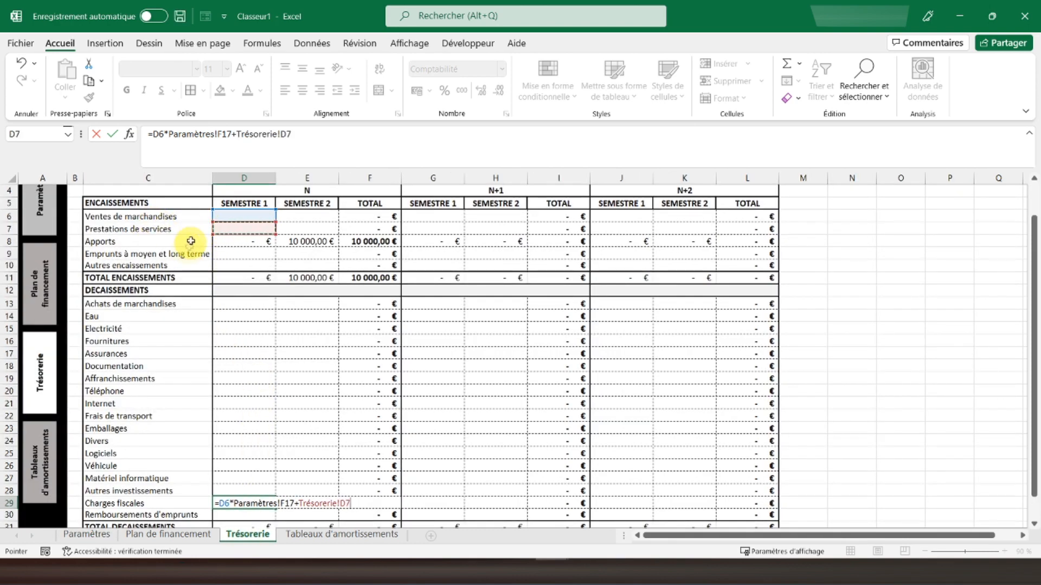
type("*")
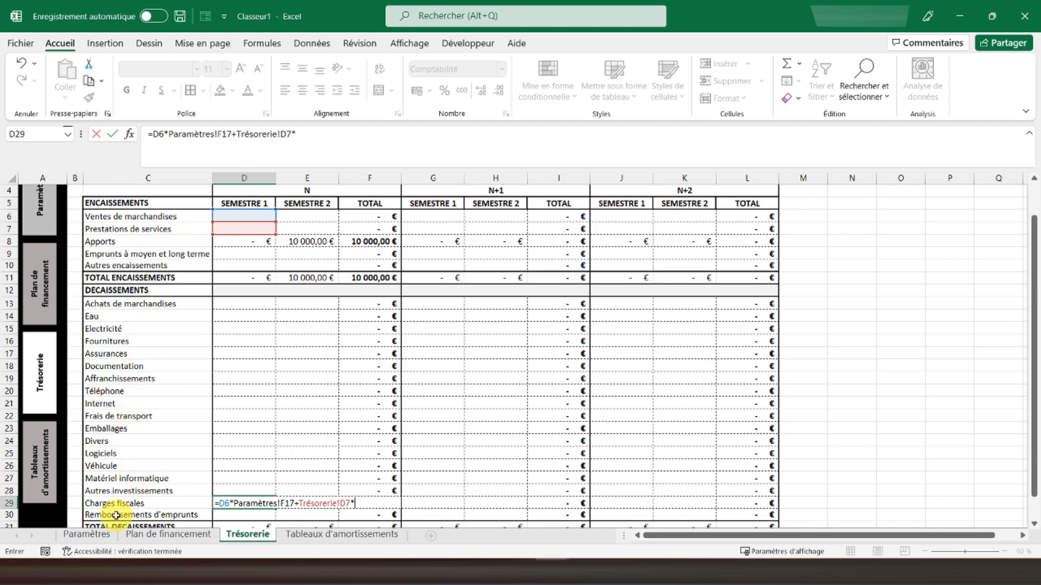
left_click(86, 534)
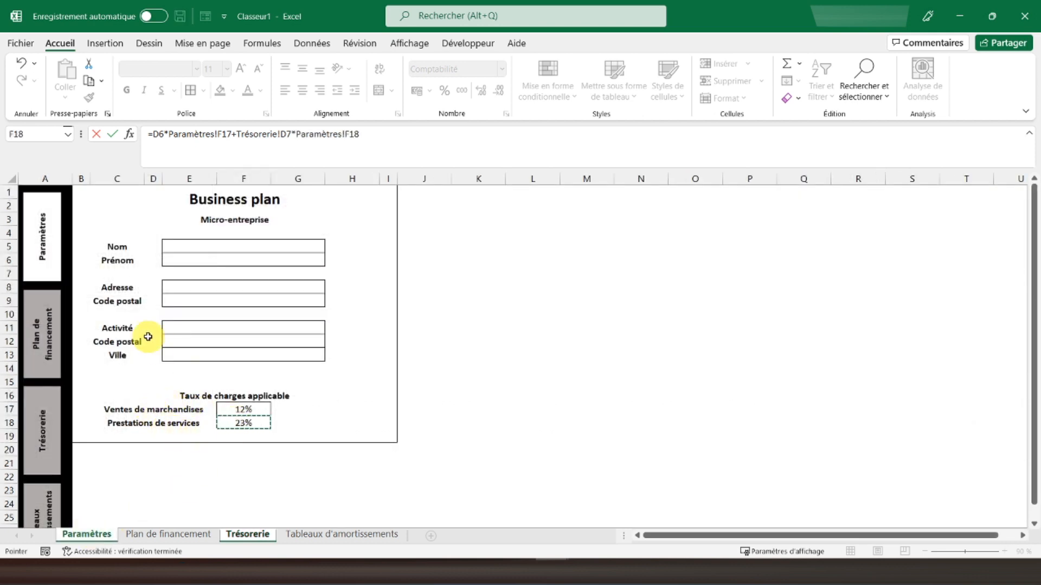
key("Return")
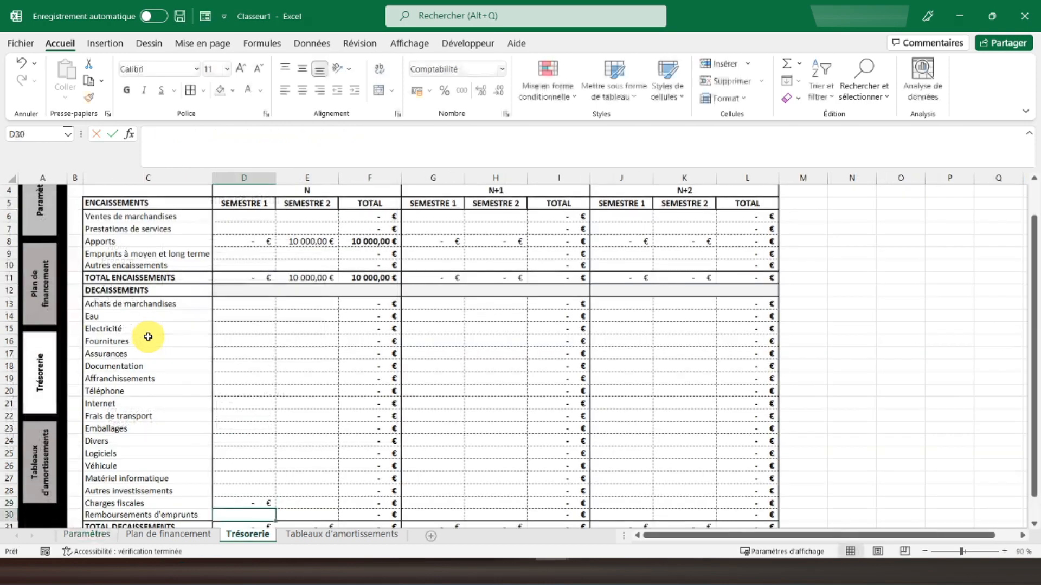
Make both rate references in the D29 formula absolute, as Paramètres!$F$17 and Paramètres!$F$18.
left_click(254, 499)
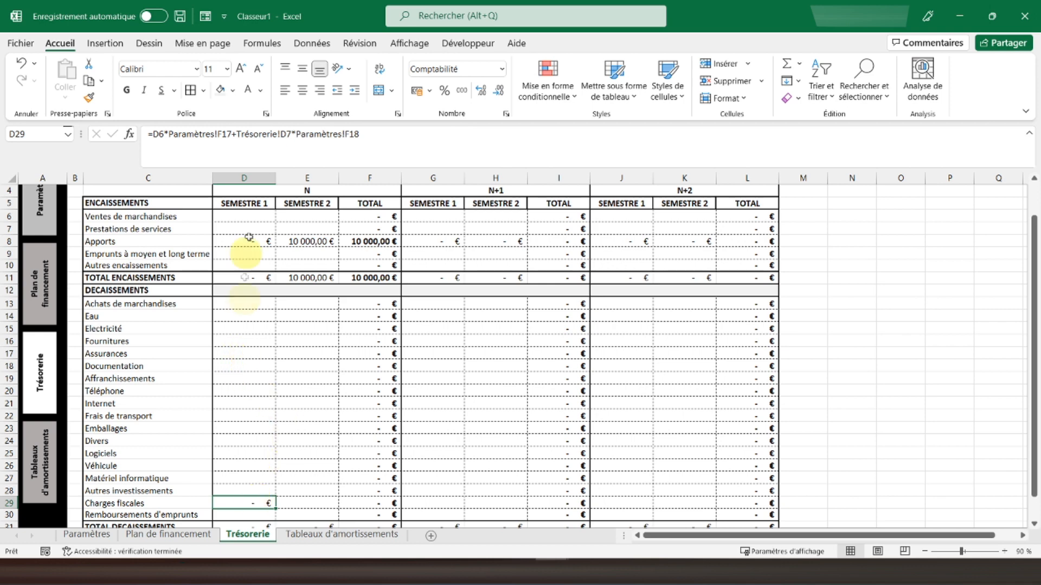
left_click(225, 135)
key("F4")
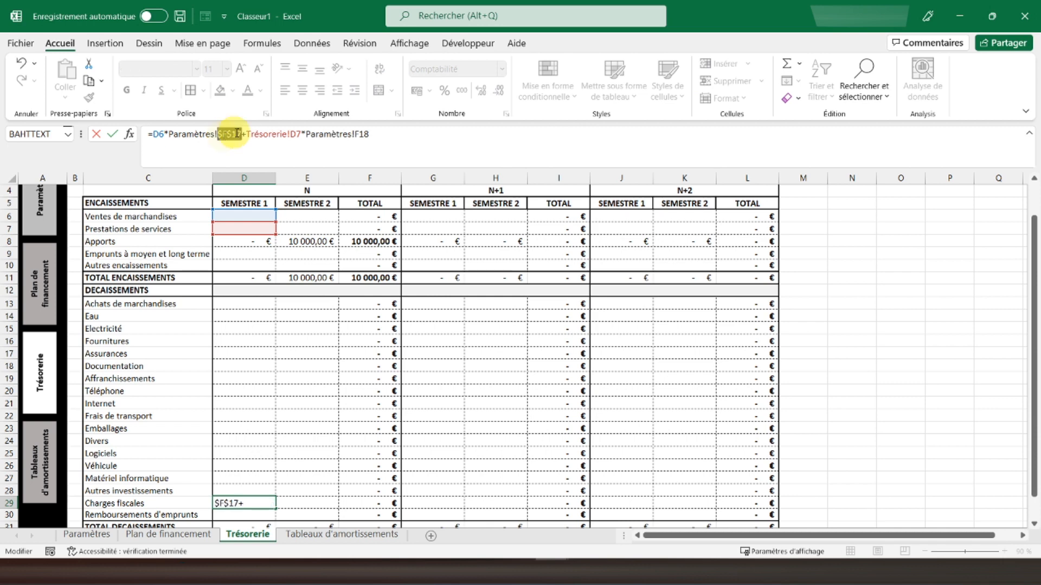
left_click(362, 133)
key("F4")
key("Return")
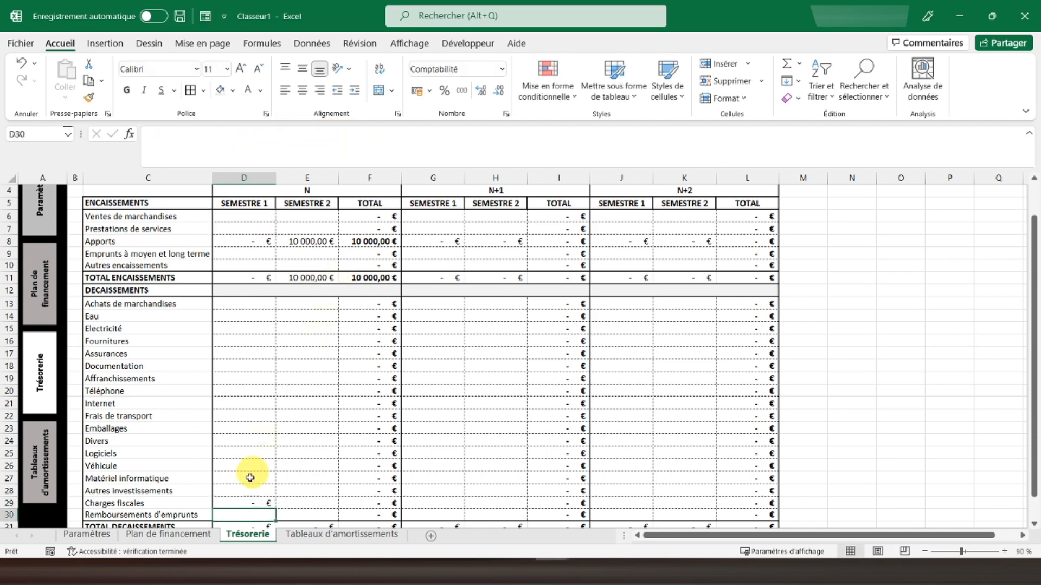
Try to extend the Charges fiscales formula from D29 into E29 with the fill handle, and undo the fill.
left_click(241, 501)
left_click_drag(277, 509, 317, 505)
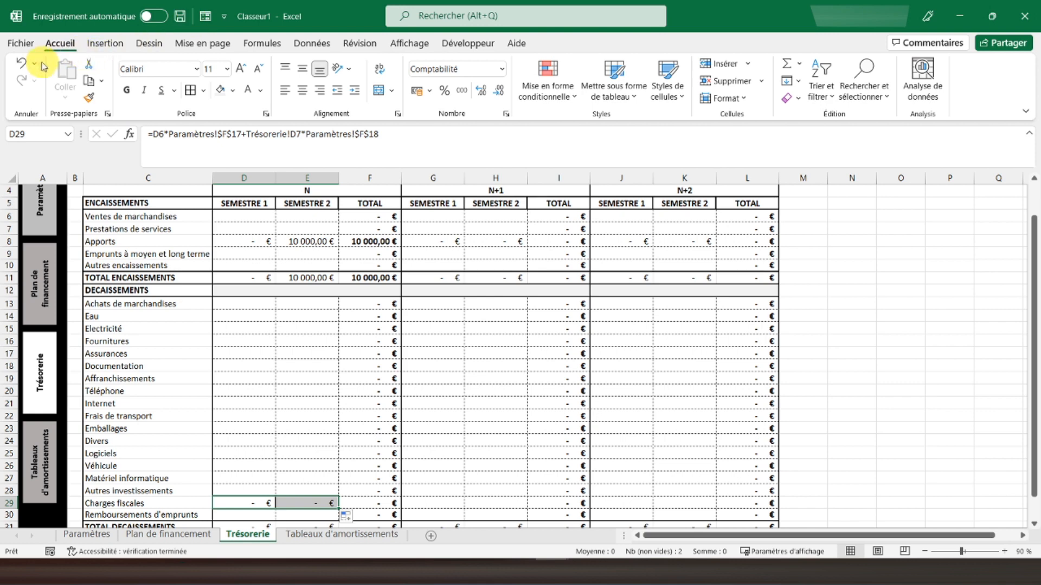
left_click(21, 64)
Copy D29 and paste only its formula into the other Charges fiscales semester cells: E29, G29:H29 and J29:K29.
right_click(253, 507)
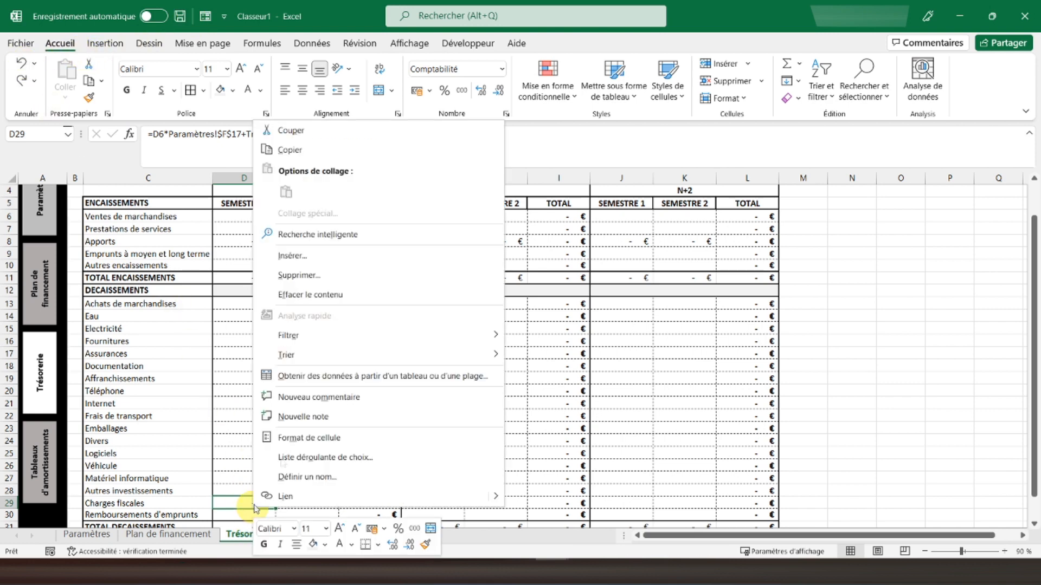
left_click(290, 150)
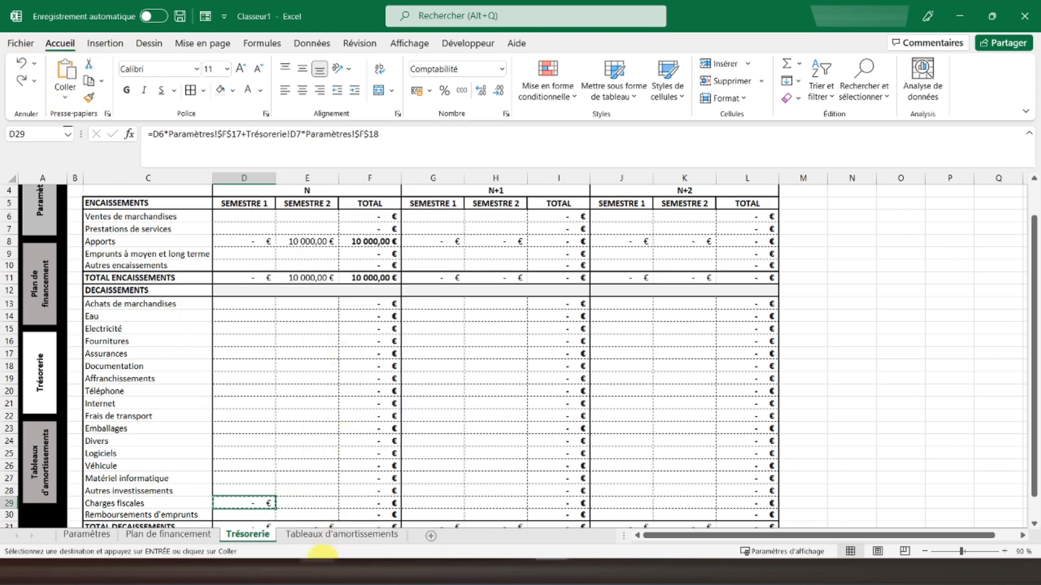
left_click(304, 504)
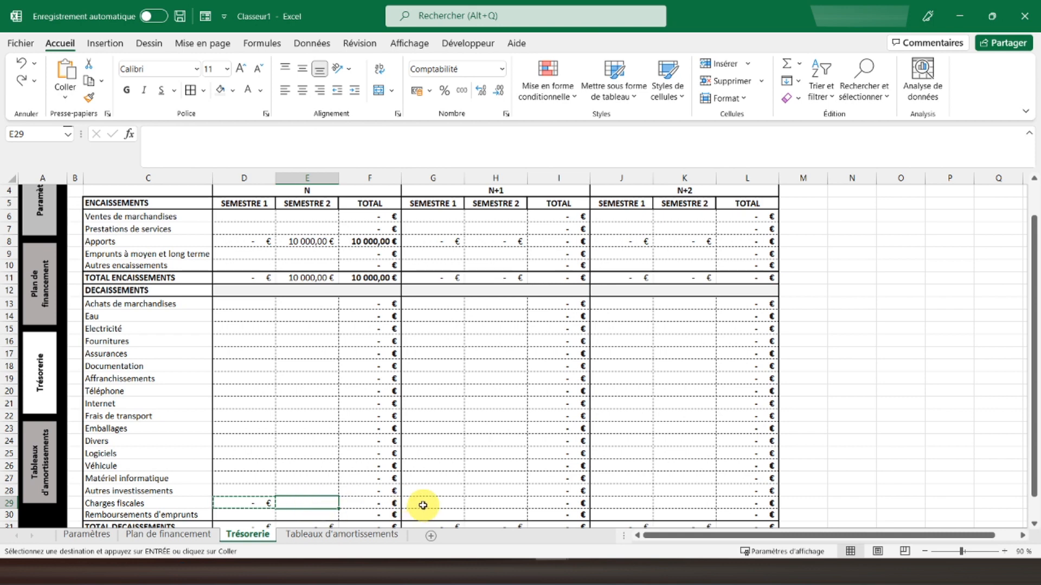
left_click_drag(421, 507, 493, 507)
left_click_drag(600, 503, 702, 497)
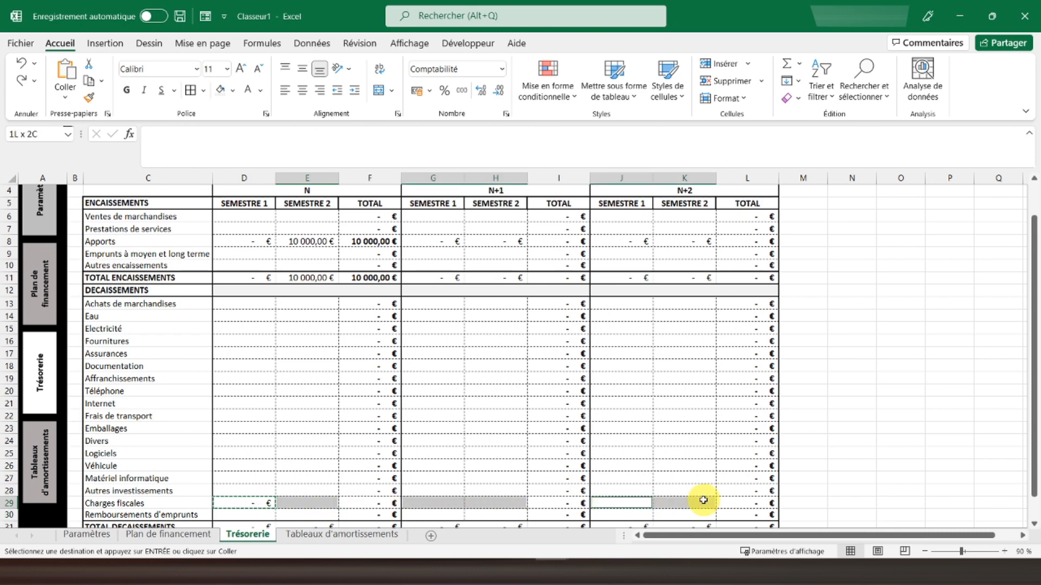
right_click(701, 499)
left_click(778, 165)
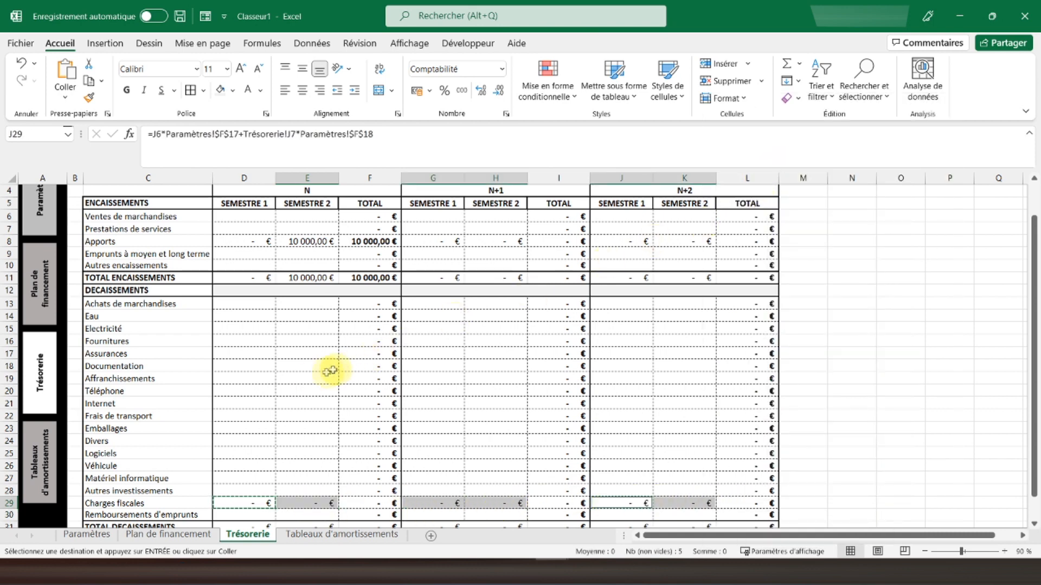
left_click(298, 368)
scroll(296, 431, "down", 1)
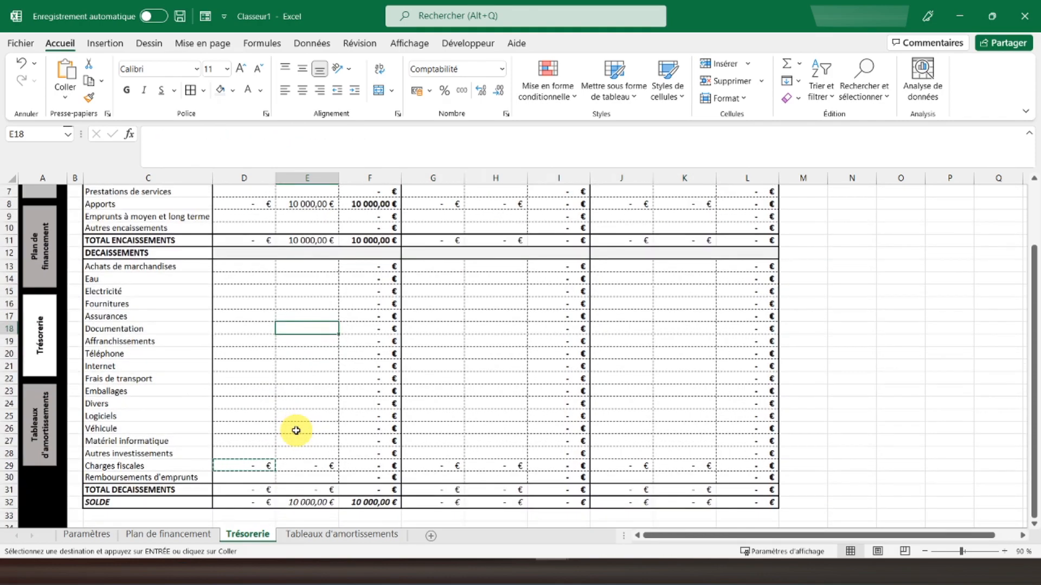
scroll(296, 430, "up", 1)
left_click(270, 427)
left_click(239, 515)
scroll(341, 455, "down", 1)
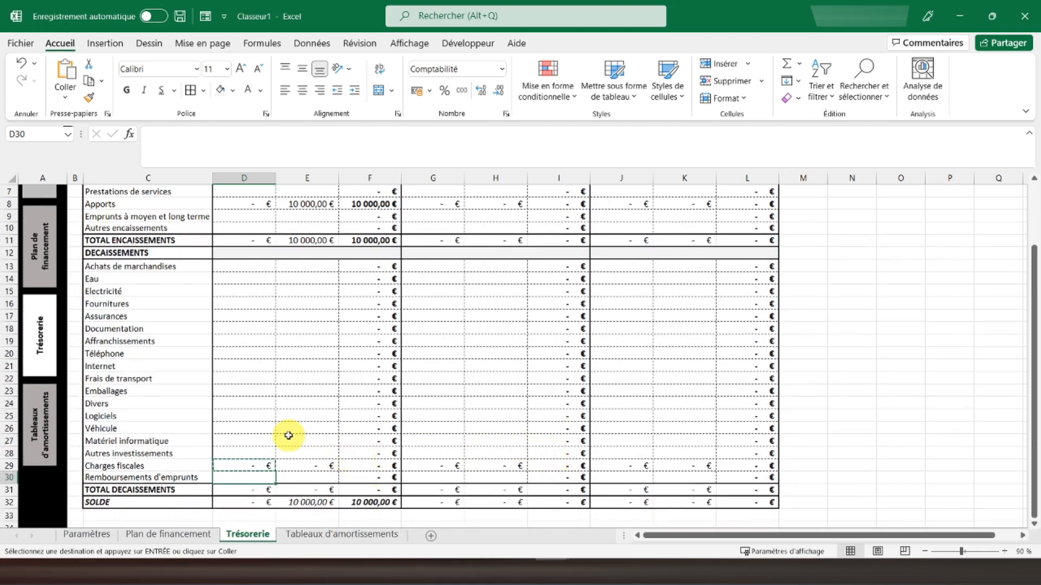
scroll(285, 434, "up", 2)
left_click(128, 192)
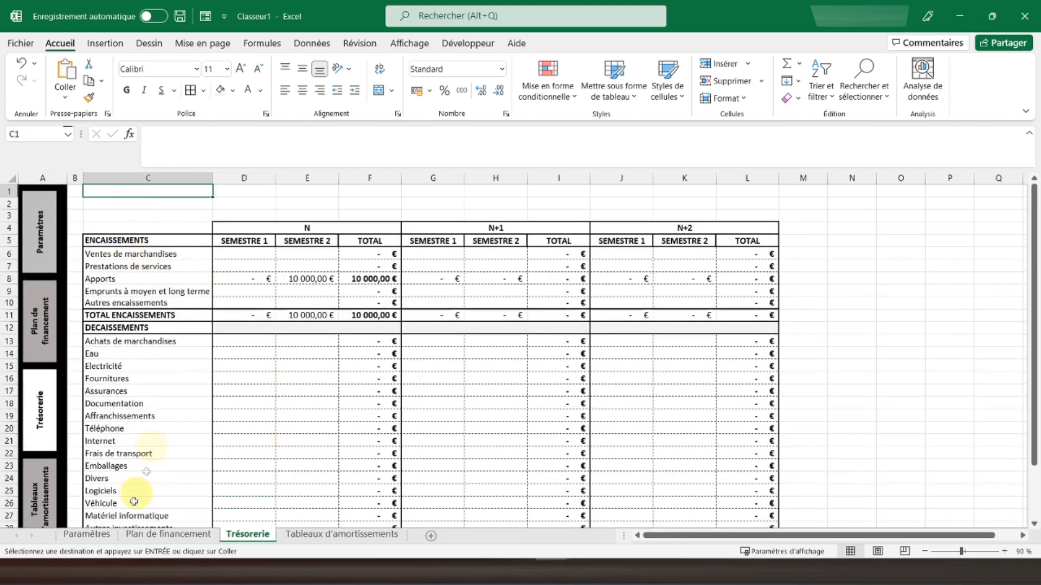
Compare the display with the Plan de financement sheet and hide the gridlines on the Trésorerie sheet.
left_click(146, 534)
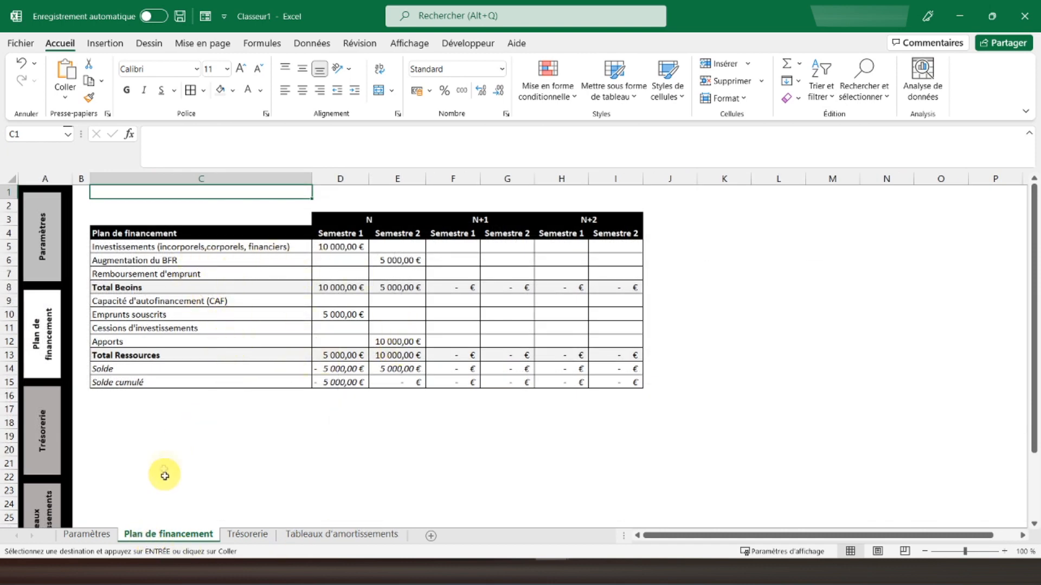
left_click(241, 536)
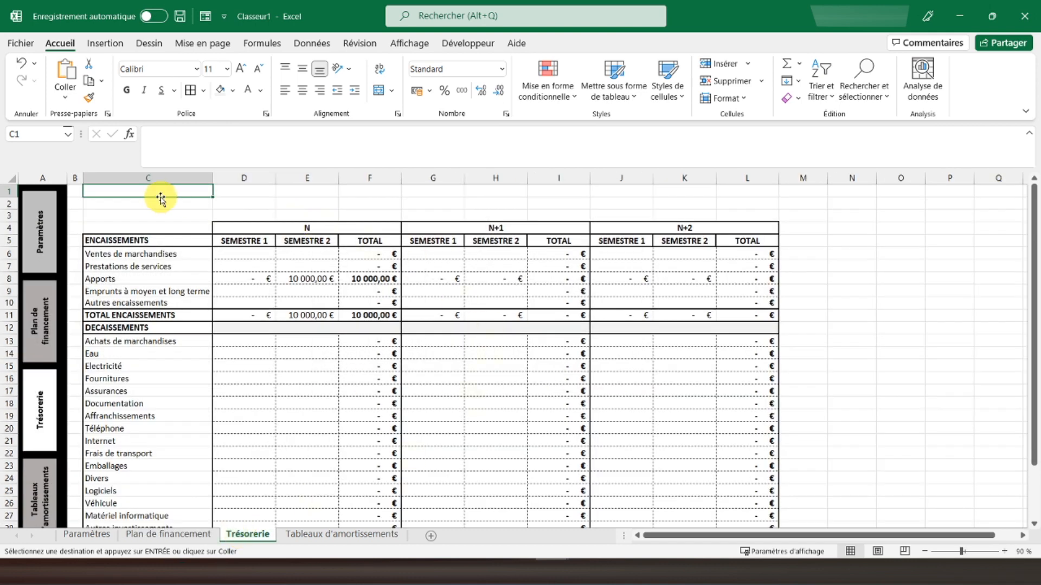
left_click(415, 45)
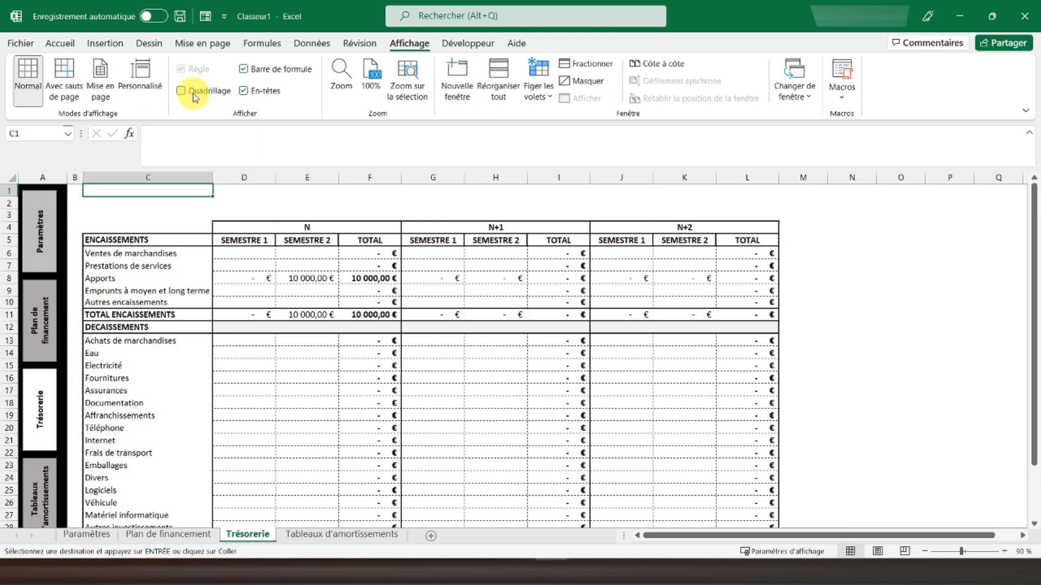
Link the Semestre 1 long-term loan cell D9 to the subscribed loans in the financing plan with ='Plan de financement'!D10.
left_click(172, 292)
left_click(233, 291)
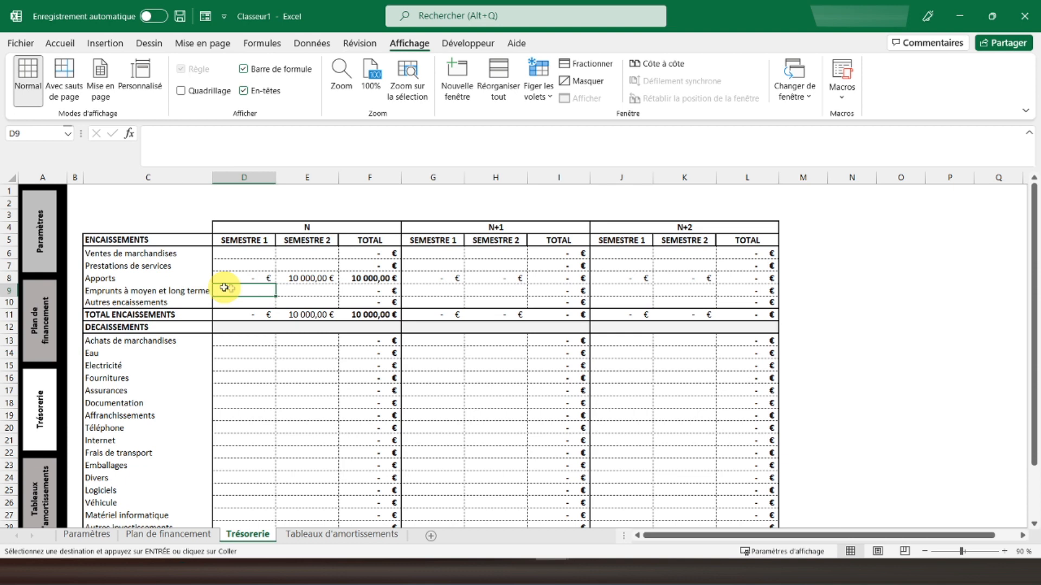
left_click(159, 534)
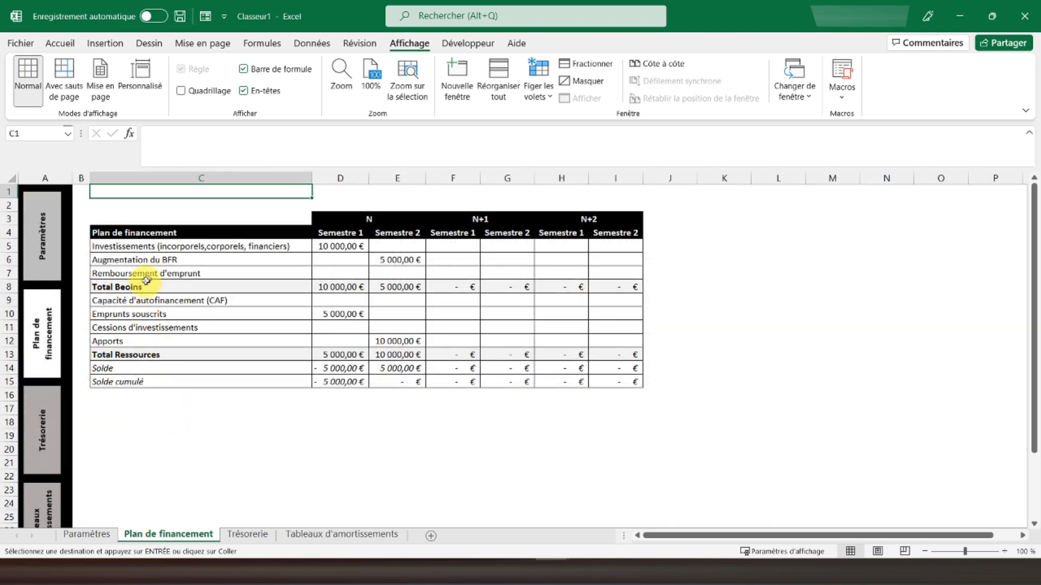
left_click(140, 316)
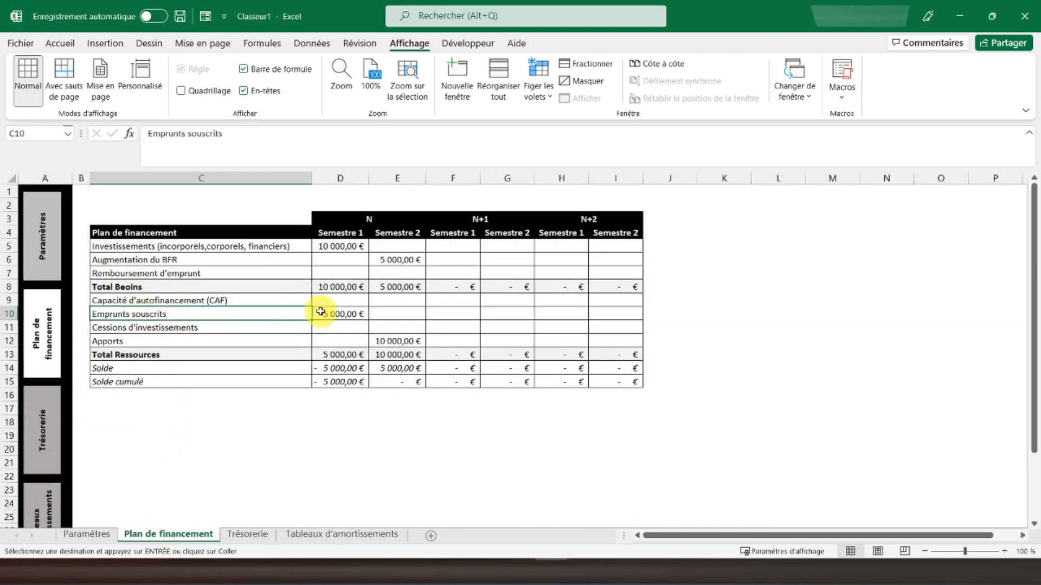
left_click(320, 312)
left_click(247, 534)
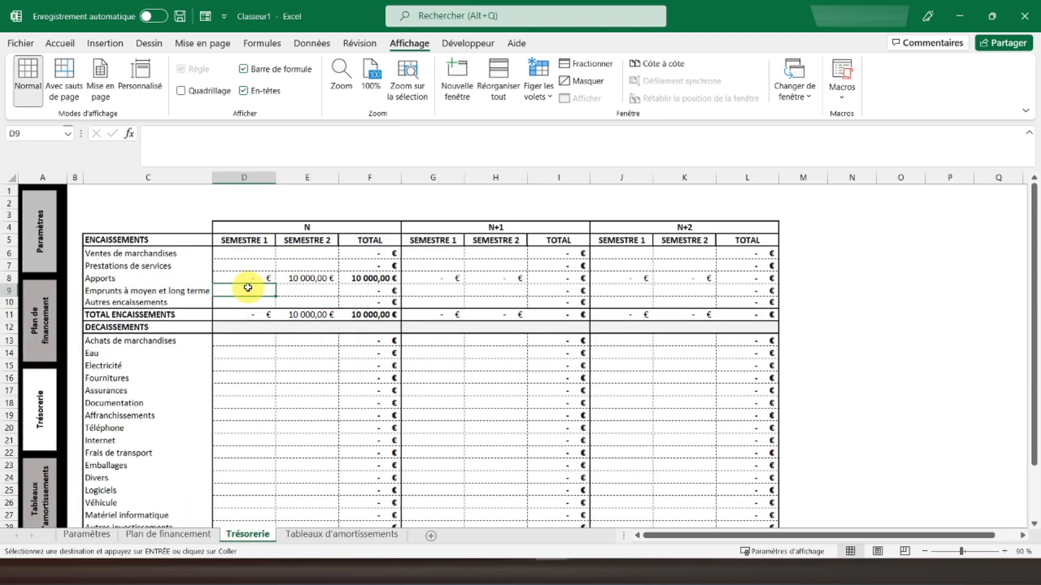
type("=")
left_click(168, 534)
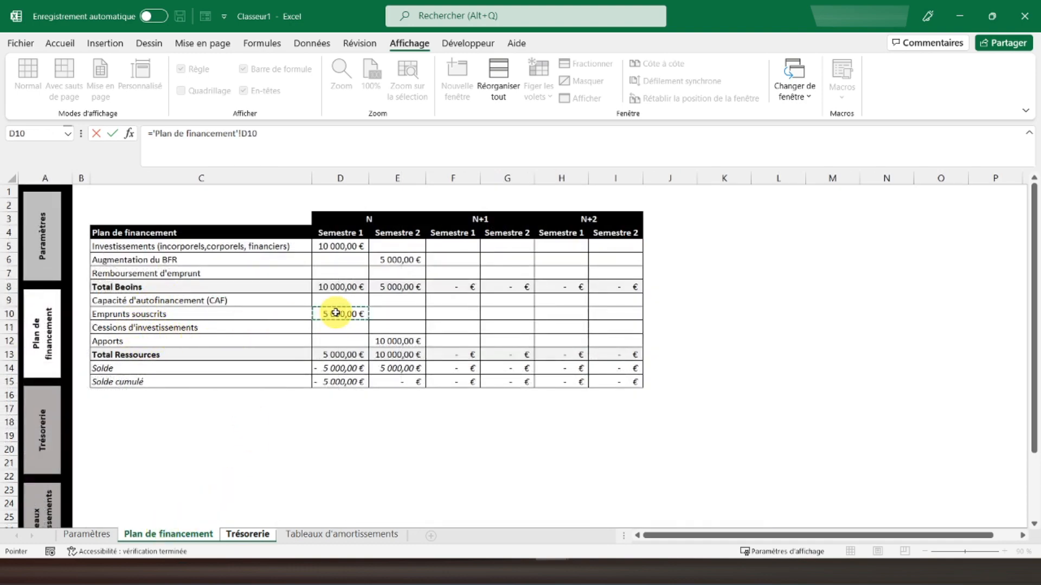
key("Return")
Copy the loan link in D9 and paste only its formula into the N Semestre 2 cell E9.
right_click(264, 292)
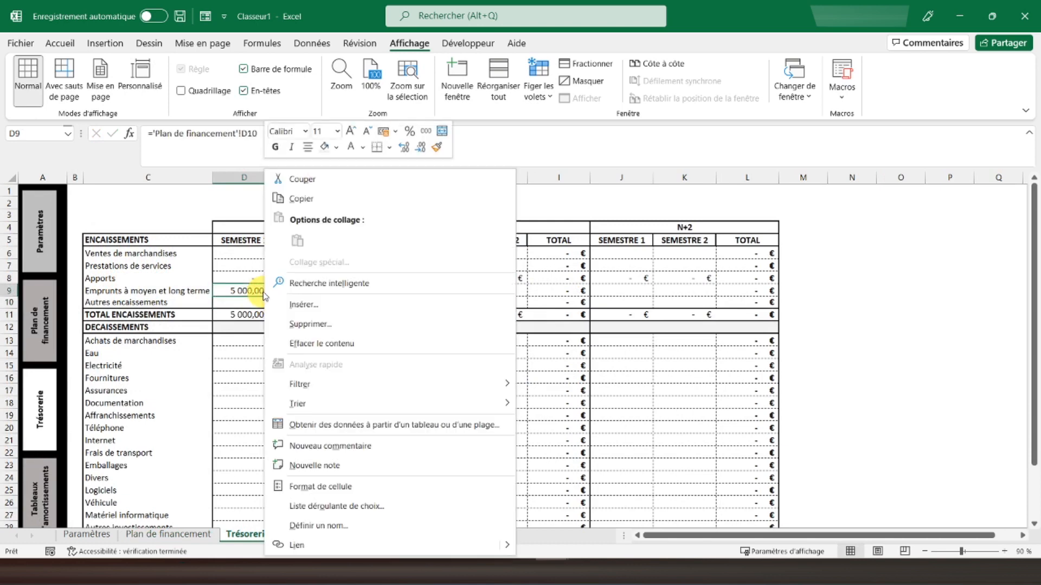
left_click(296, 197)
left_click(295, 293)
right_click(295, 292)
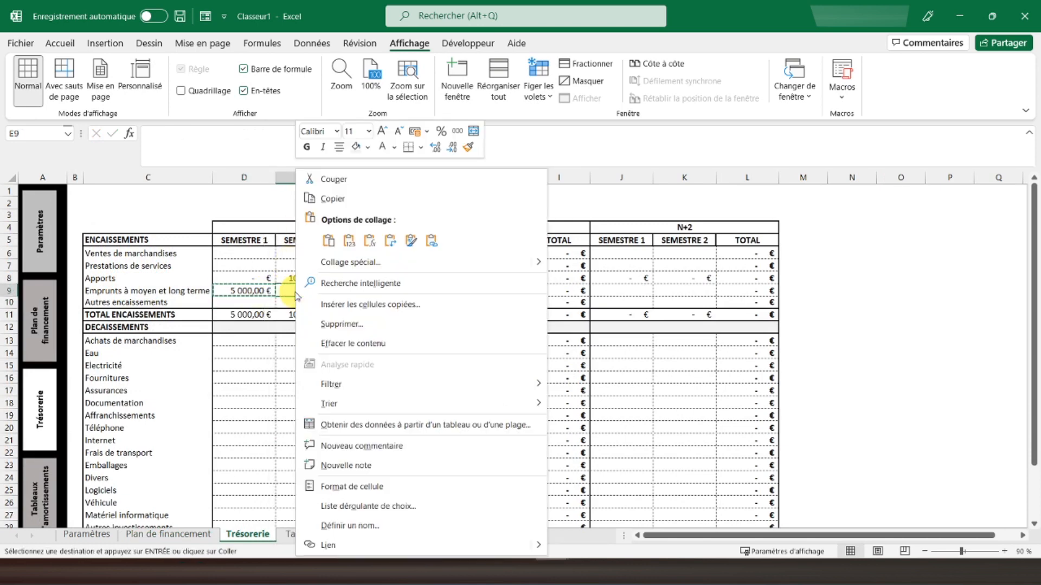
left_click(365, 242)
Link the N+1 Semestre 1 loan cell G9 to the N+1 Semestre 1 Emprunts souscrits cell in Plan de financement.
left_click(431, 292)
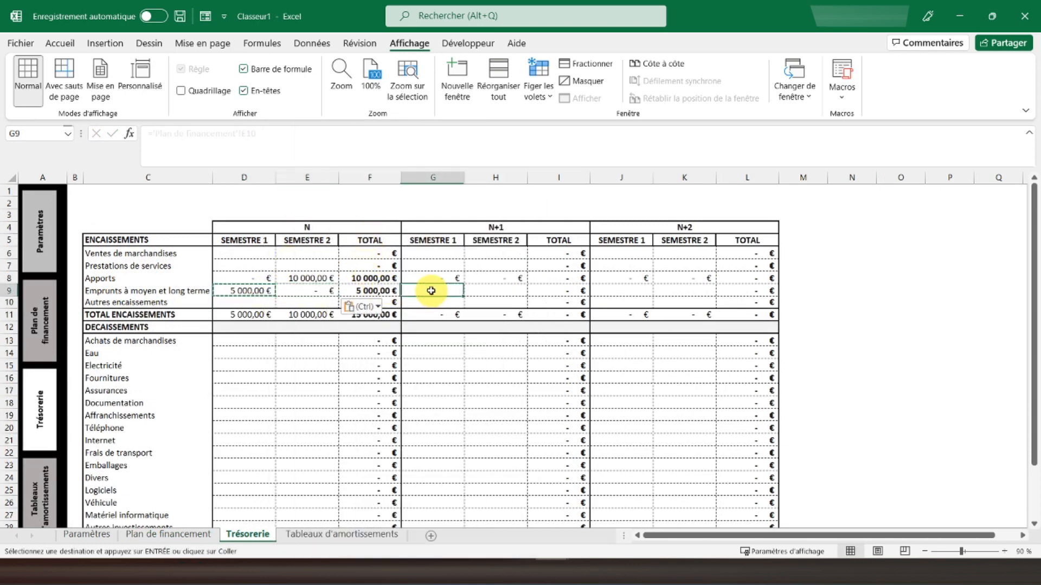
type("=")
left_click(168, 534)
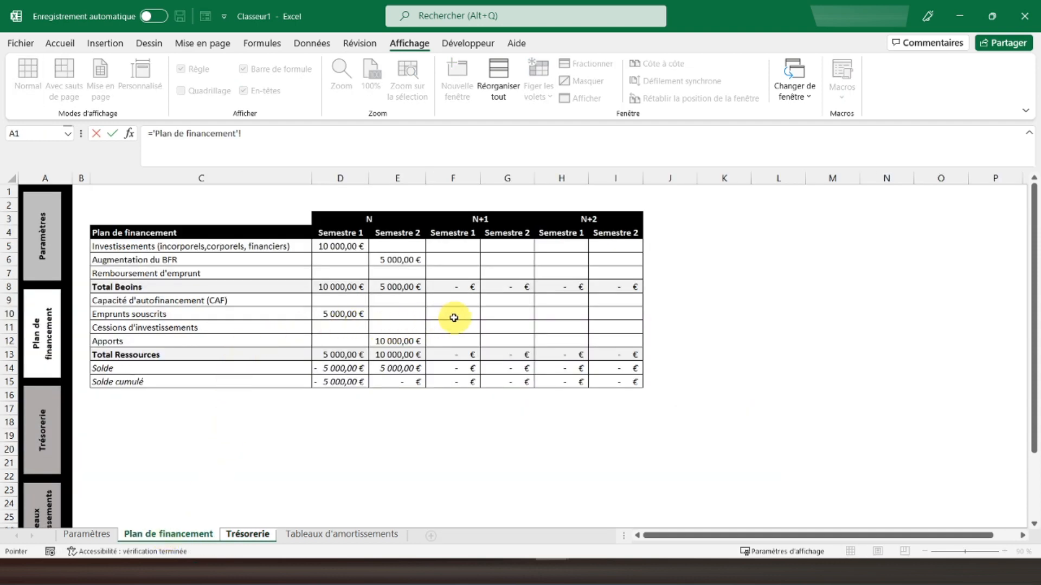
key("Return")
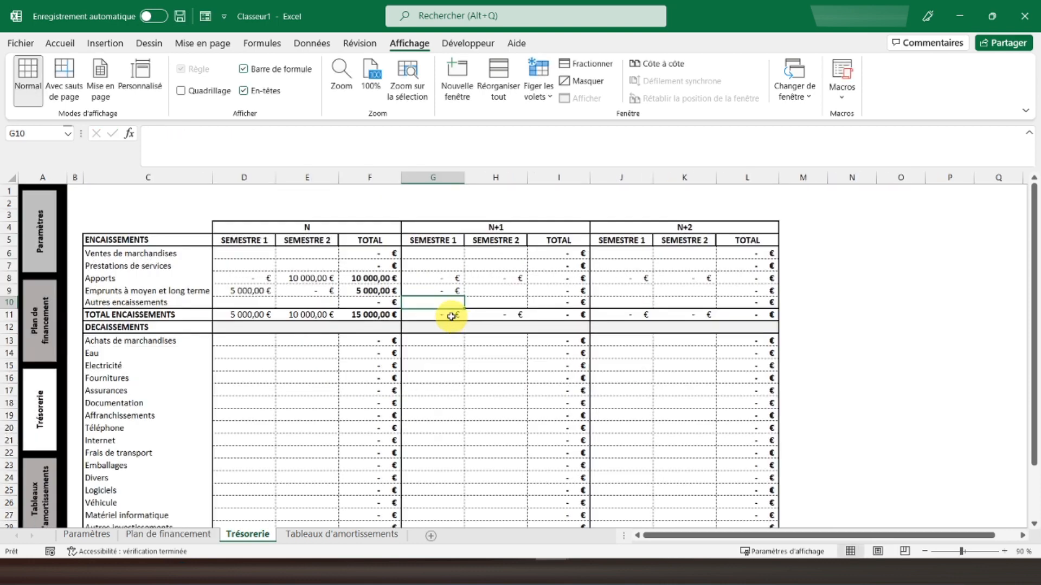
Copy the loan link in G9 and paste only its formula into the N+1 Semestre 2 cell H9.
right_click(440, 291)
left_click(503, 200)
left_click(495, 292)
right_click(496, 291)
left_click(576, 248)
Link the N+2 Semestre 1 loan cell J9 to the N+2 Semestre 1 Emprunts souscrits cell in Plan de financement.
left_click(628, 289)
type("=")
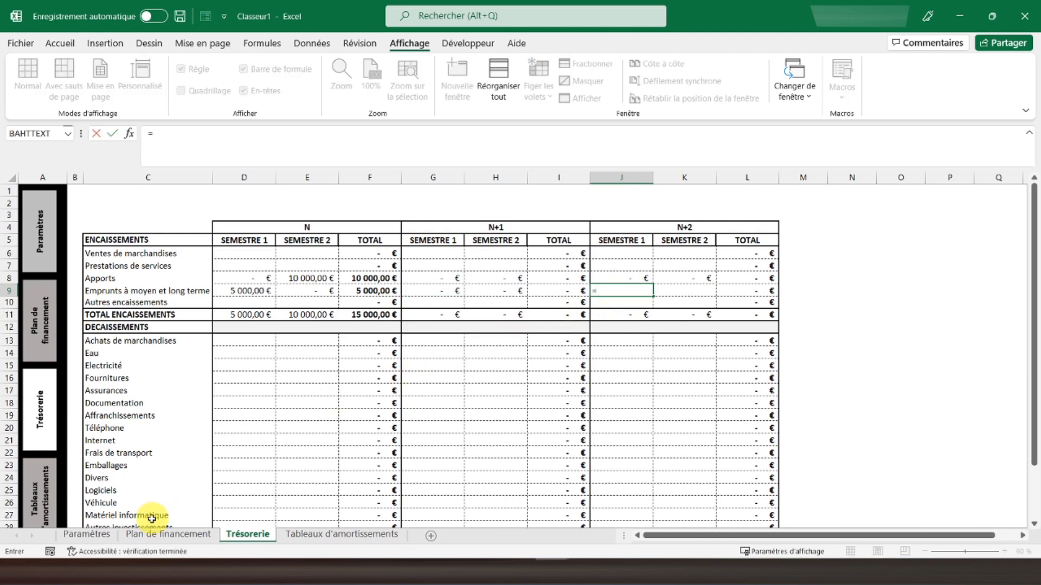
left_click(163, 534)
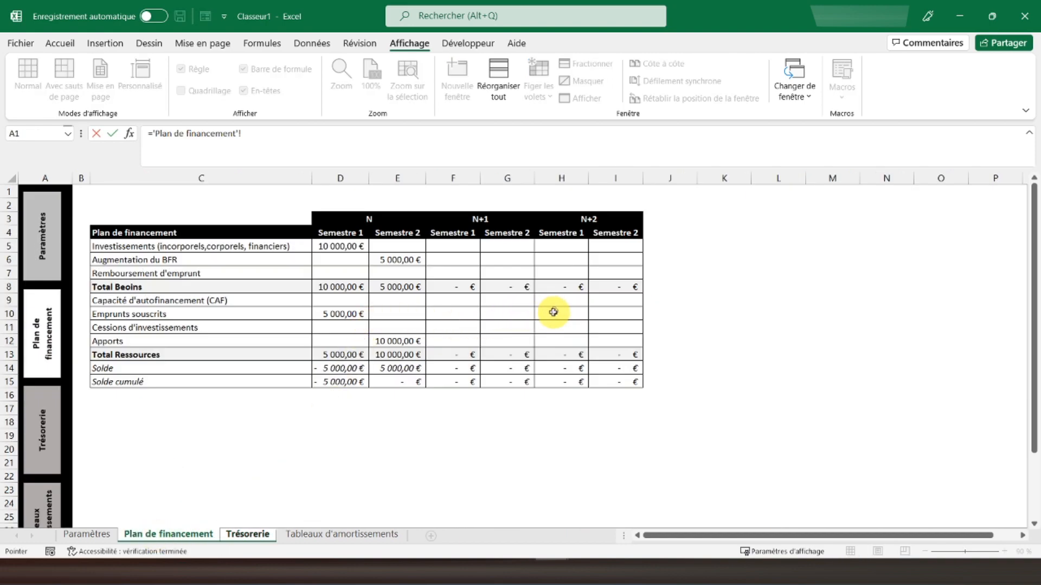
key("Return")
Copy the loan link in J9 and paste only its formula into the N+2 Semestre 2 cell K9.
right_click(620, 293)
left_click(664, 199)
left_click(687, 289)
right_click(687, 290)
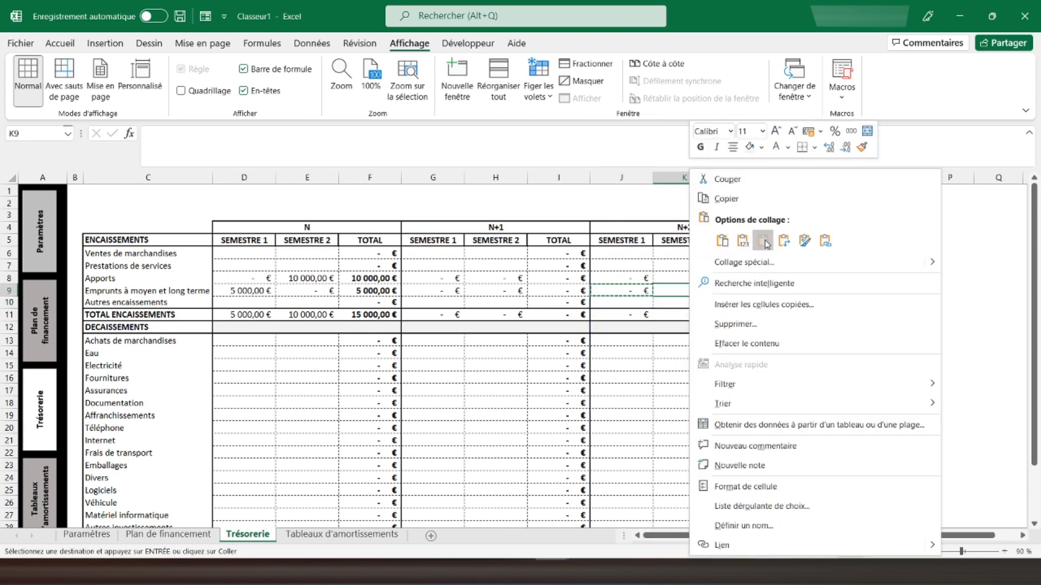
left_click(741, 243)
Review the receipt and disbursement lines of the Trésorerie table and check them against the Plan de financement sheet.
left_click(303, 264)
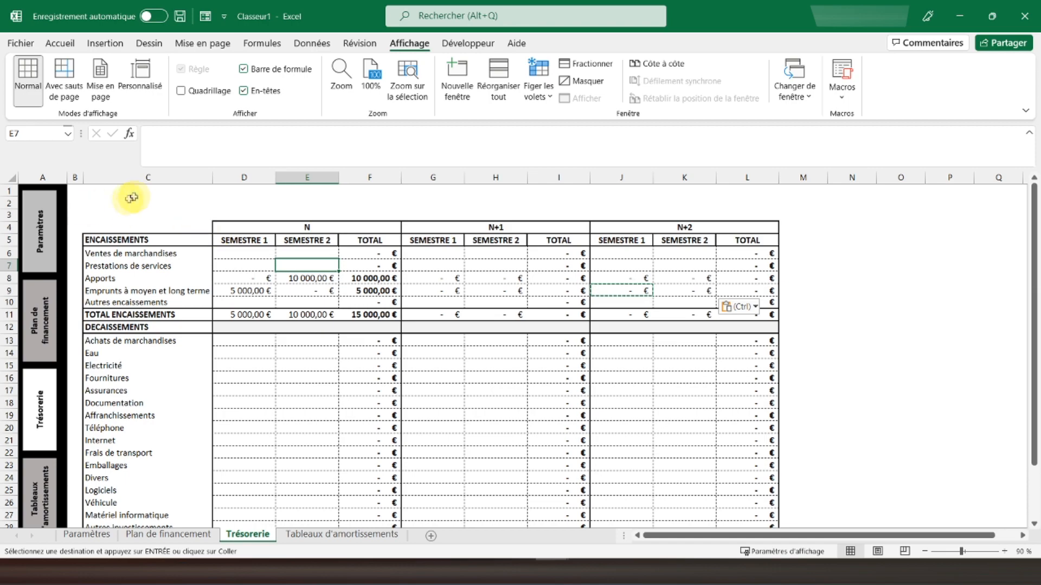
left_click(109, 195)
scroll(225, 326, "down", 3)
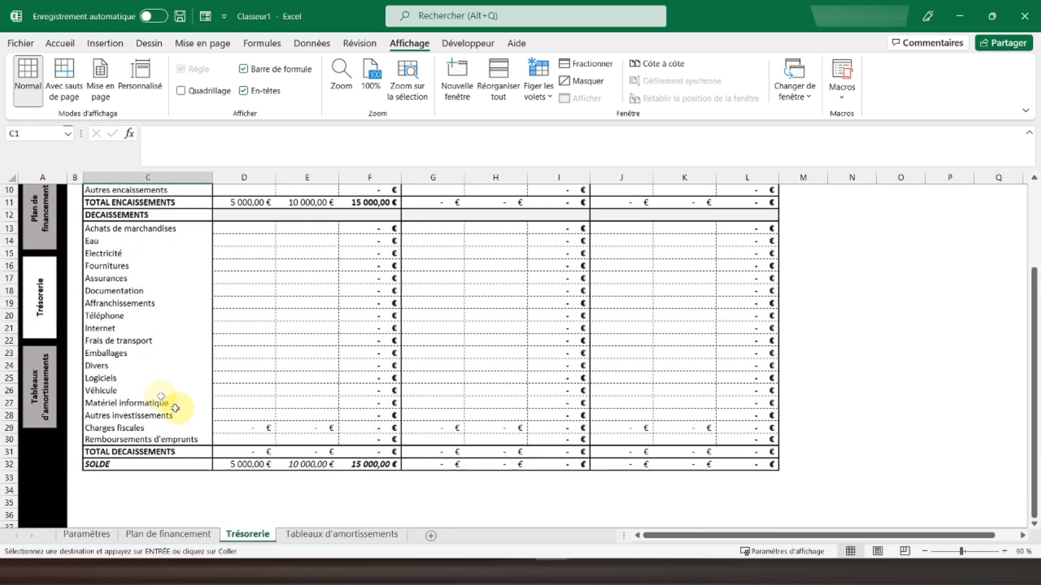
scroll(226, 440, "up", 3)
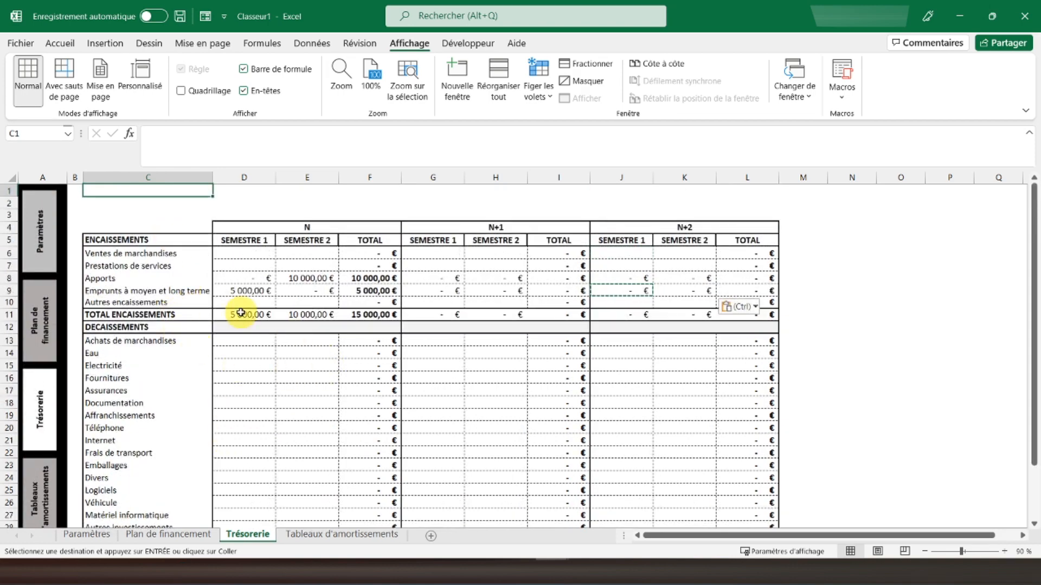
scroll(241, 313, "down", 2)
scroll(242, 309, "up", 1)
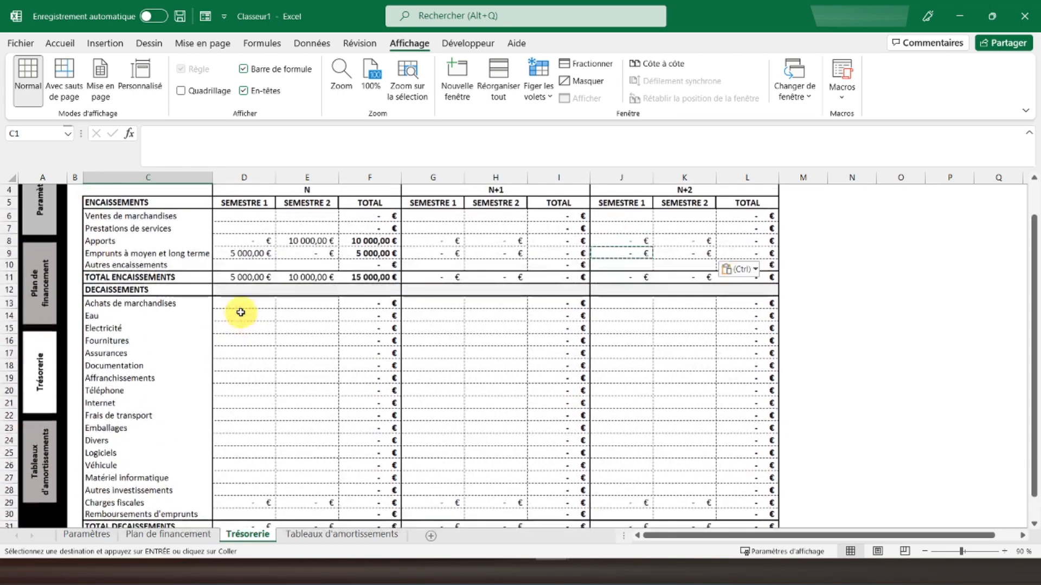
left_click_drag(144, 215, 142, 229)
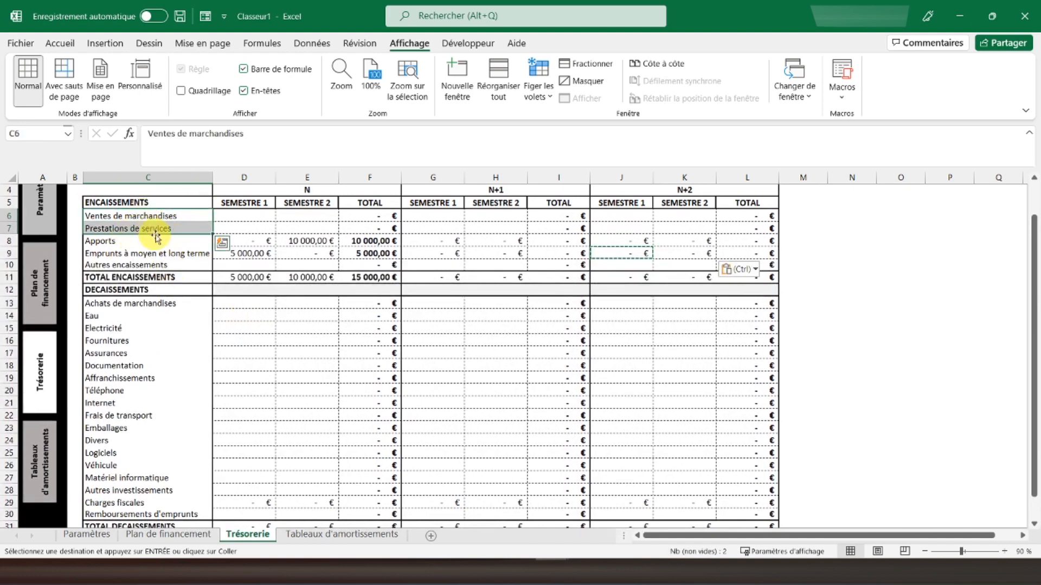
left_click(173, 229)
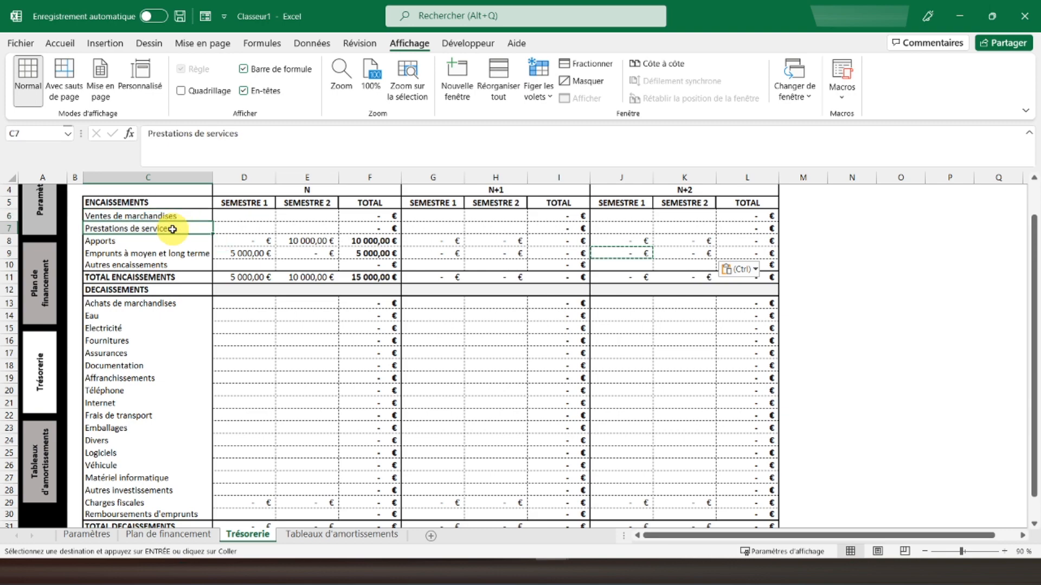
scroll(244, 353, "down", 2)
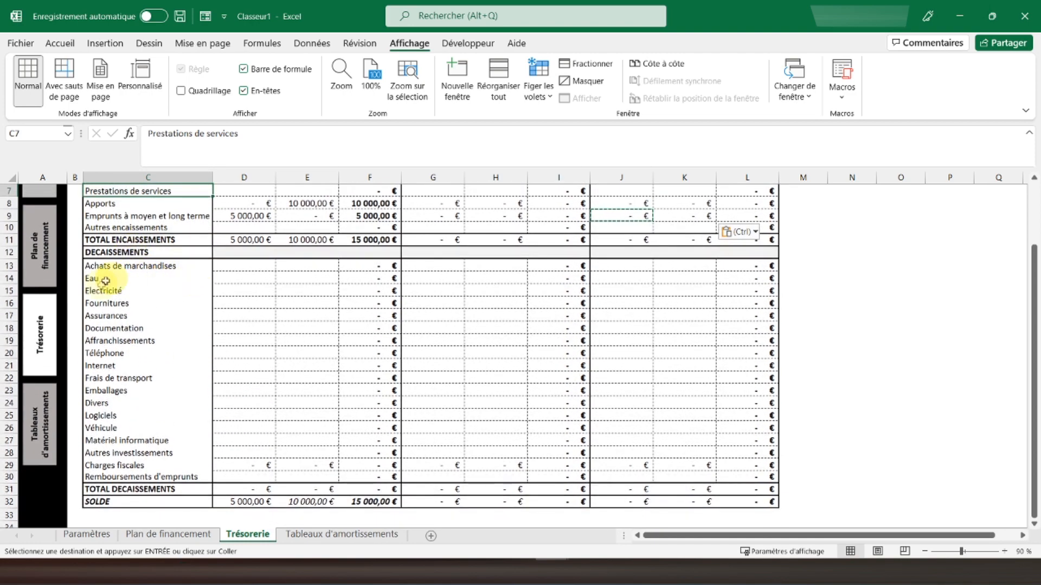
scroll(161, 334, "down", 1)
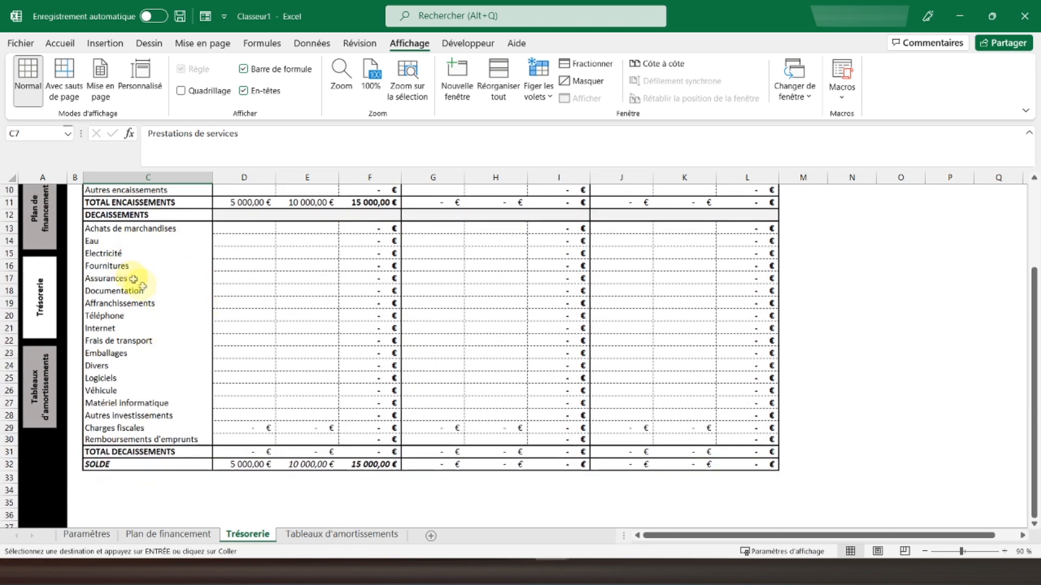
scroll(139, 282, "up", 1)
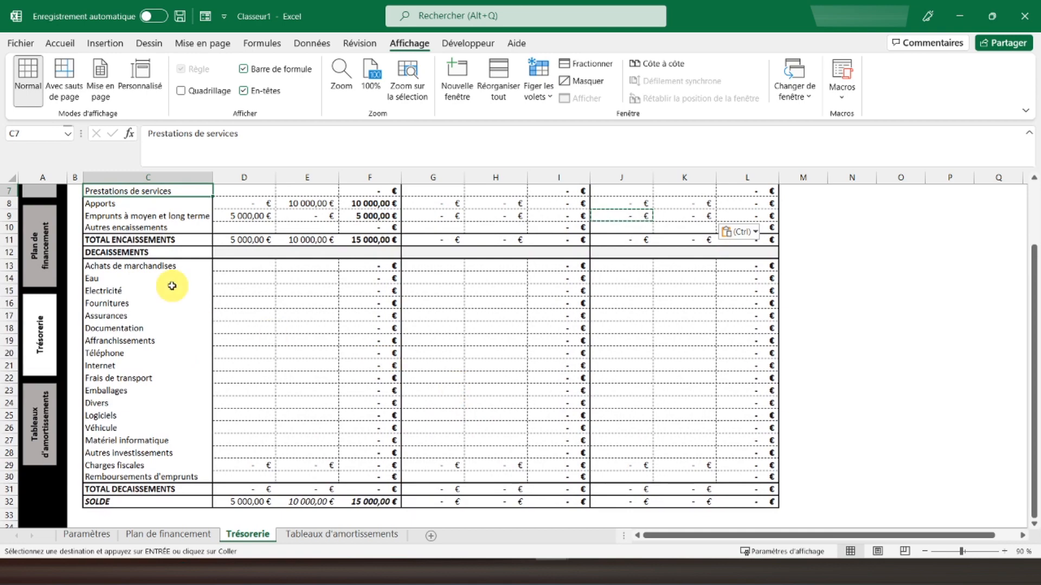
scroll(169, 283, "up", 2)
left_click(137, 194)
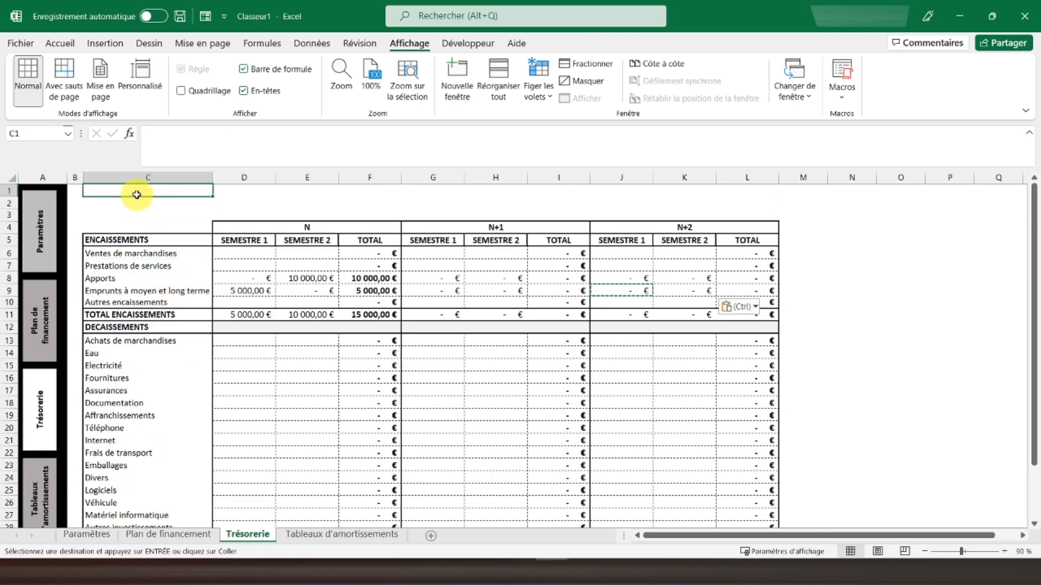
left_click(168, 533)
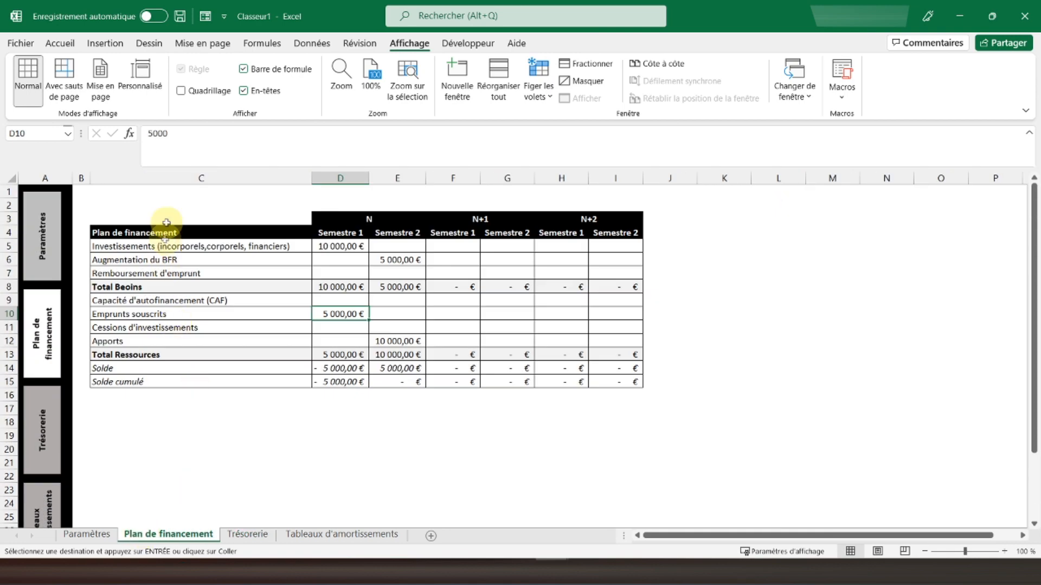
left_click(159, 188)
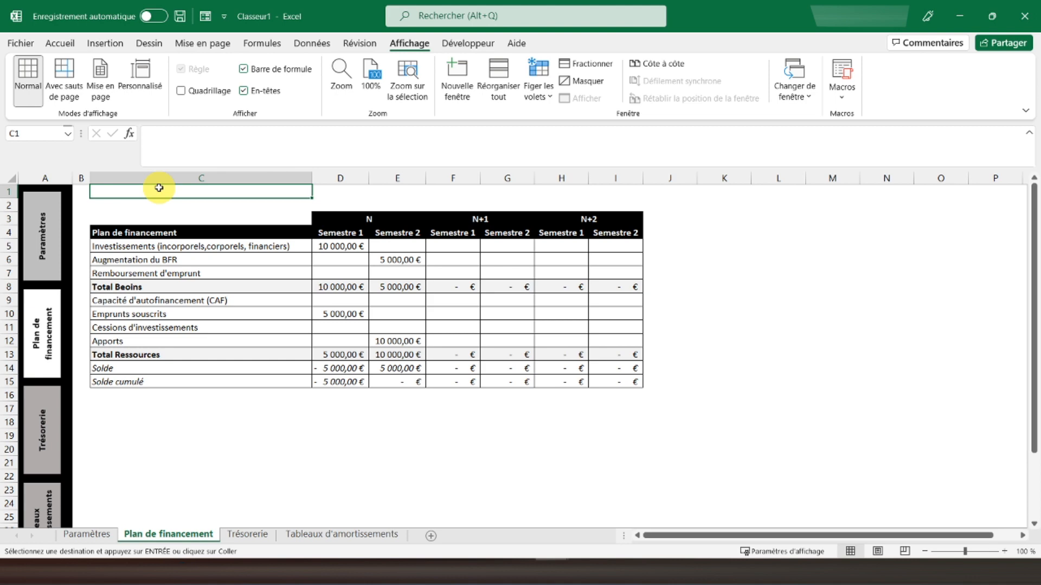
left_click(248, 534)
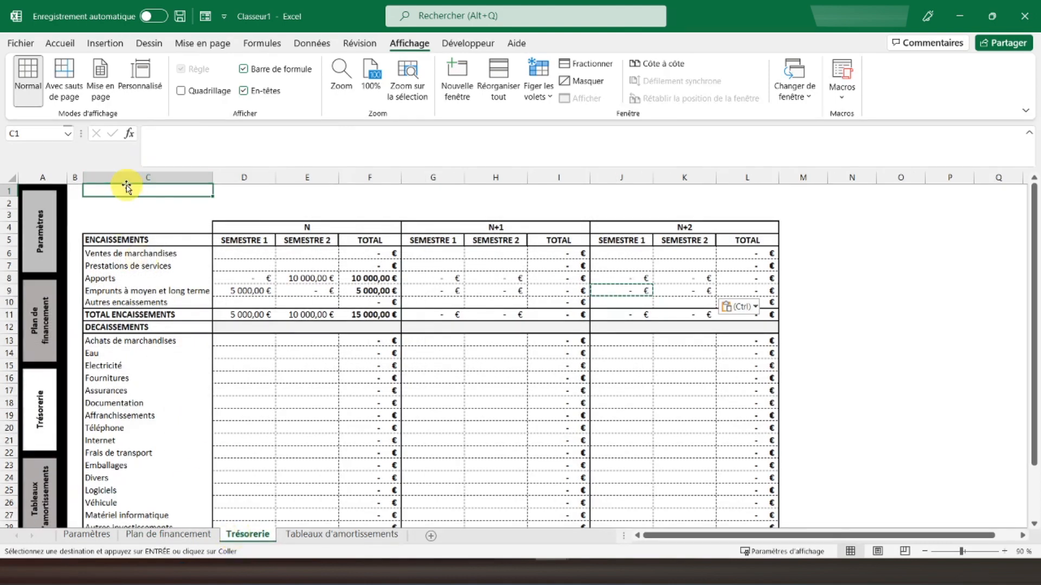